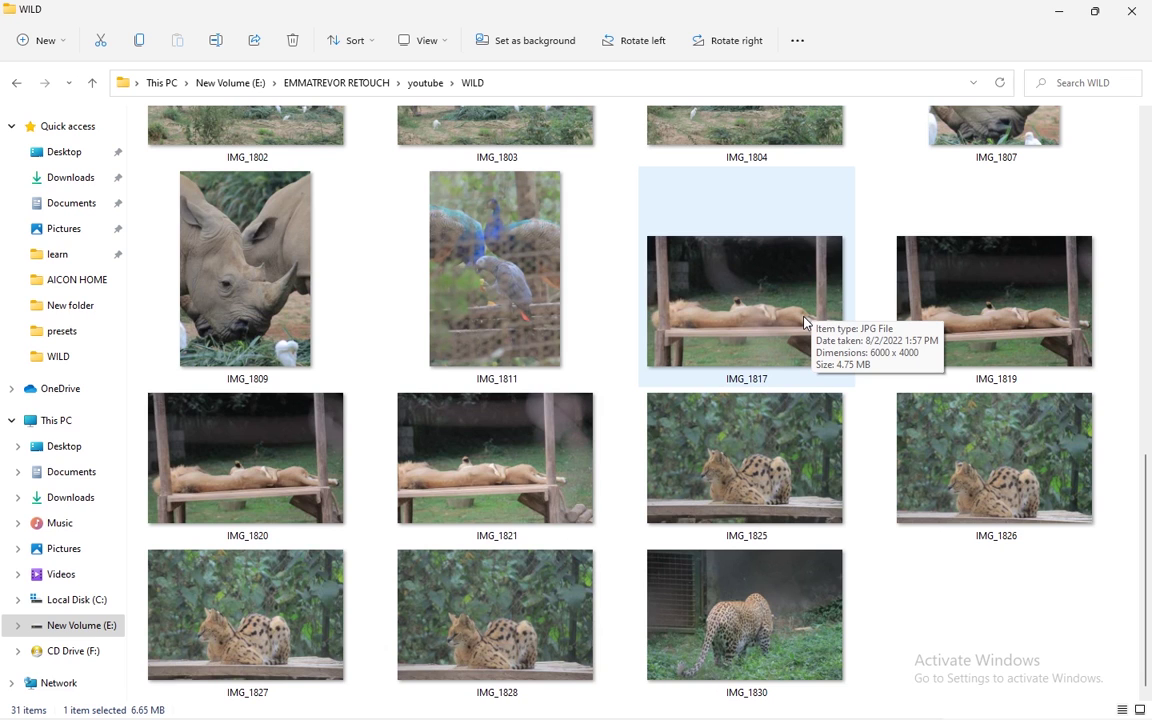
Step: Glance at the rhino IMG_1804 and giraffe IMG_1713 photos, then return to serval IMG_1828
scroll(697, 327, up, 5)
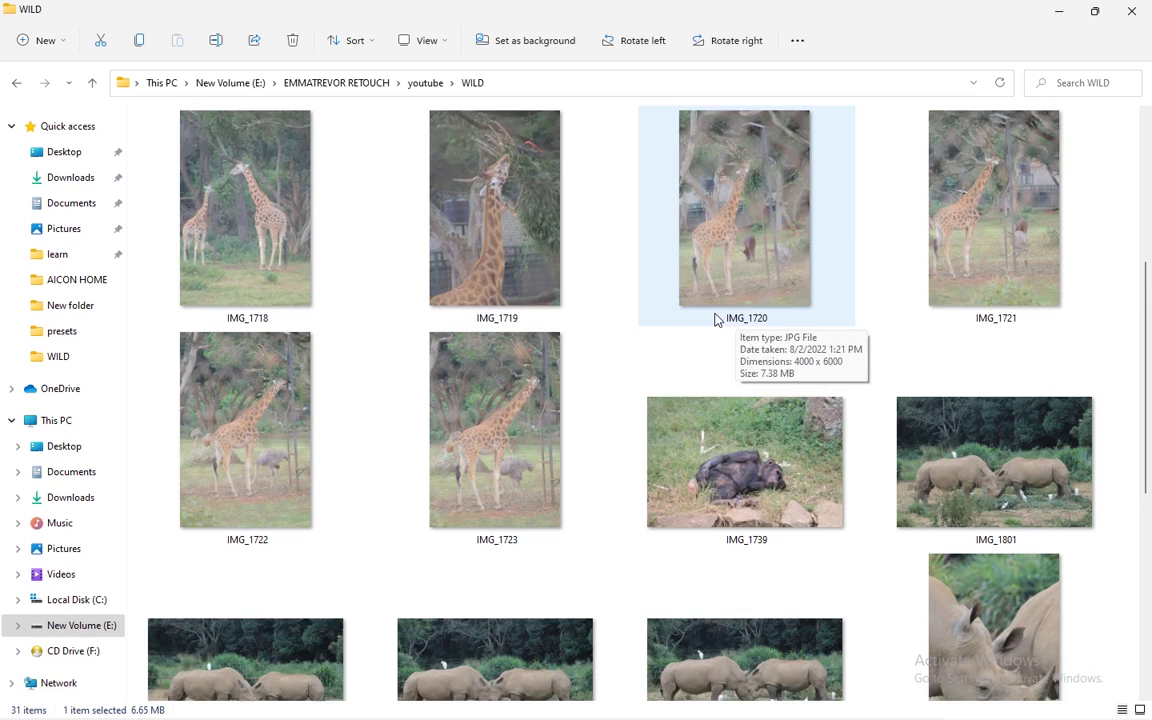
scroll(714, 320, down, 1)
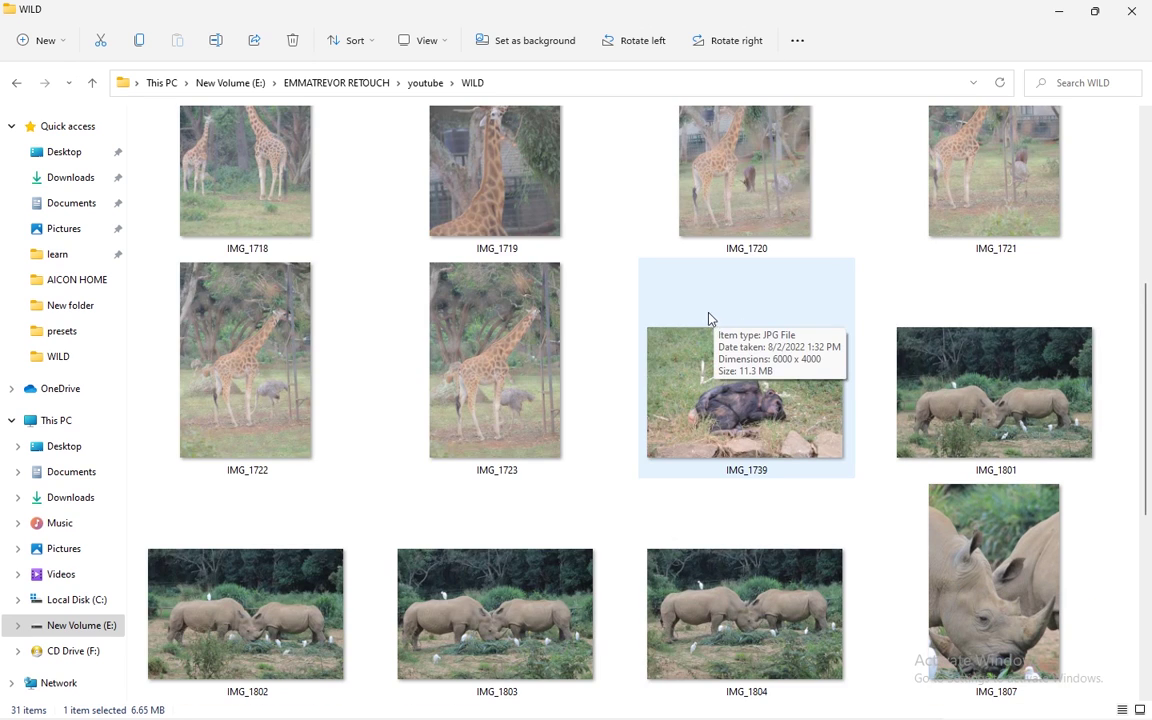
scroll(520, 298, down, 5)
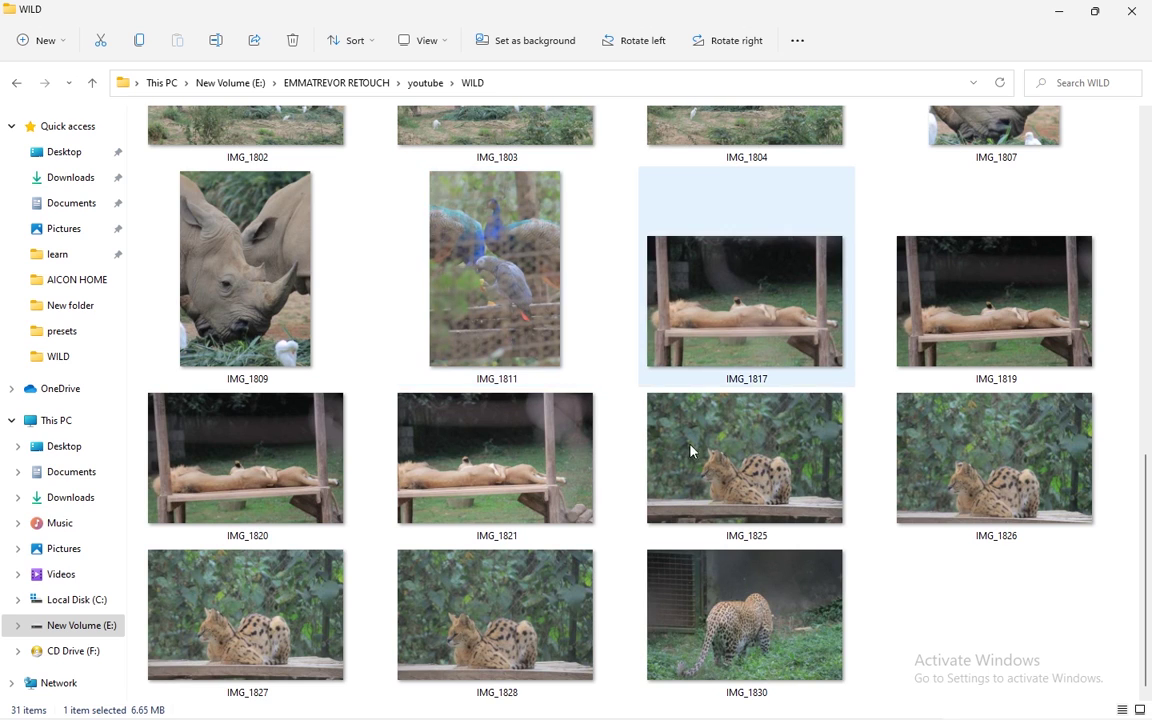
scroll(640, 330, up, 4)
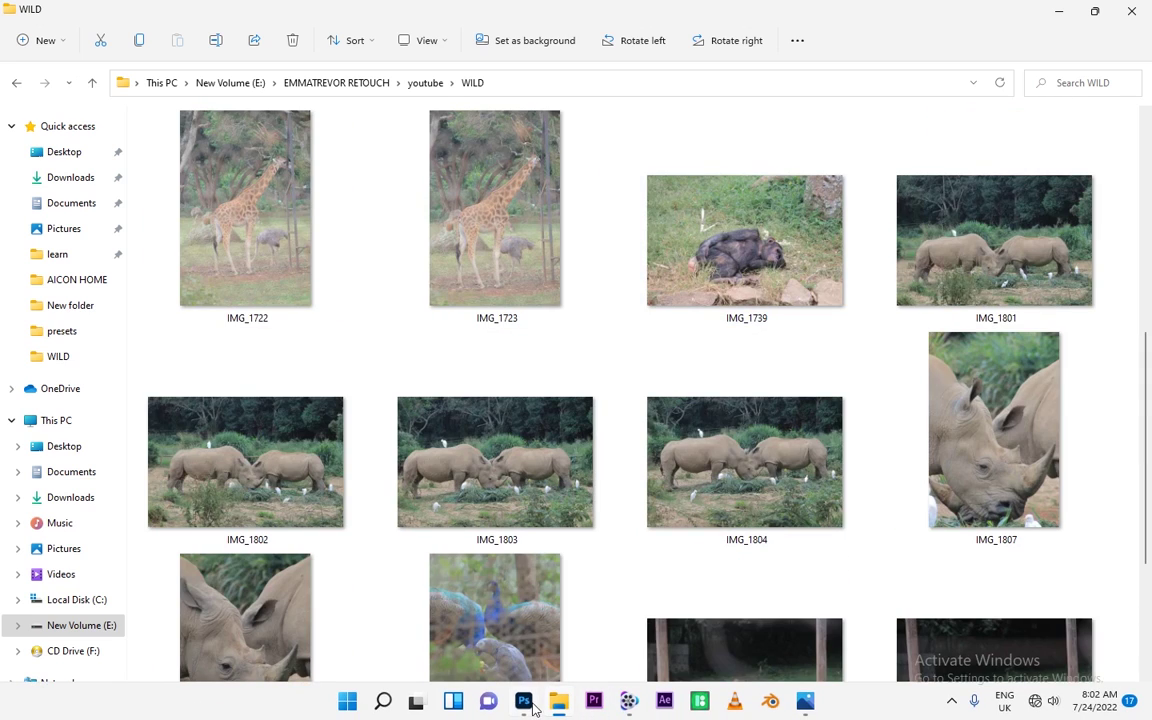
click(523, 701)
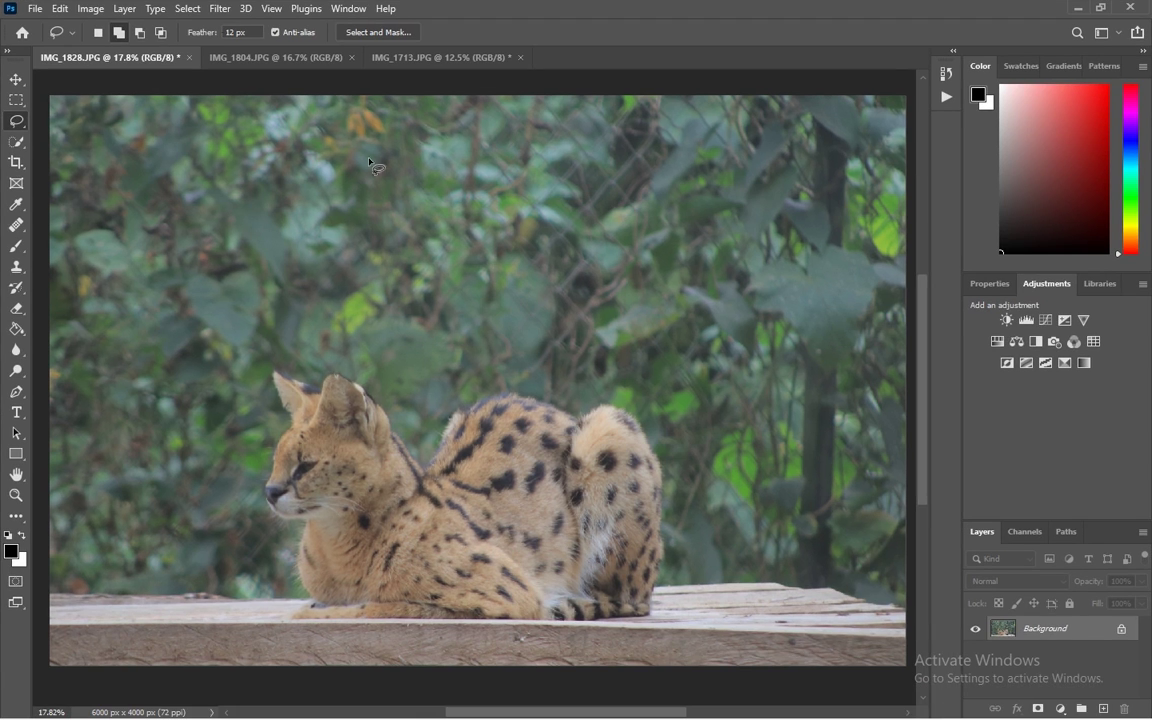
click(243, 60)
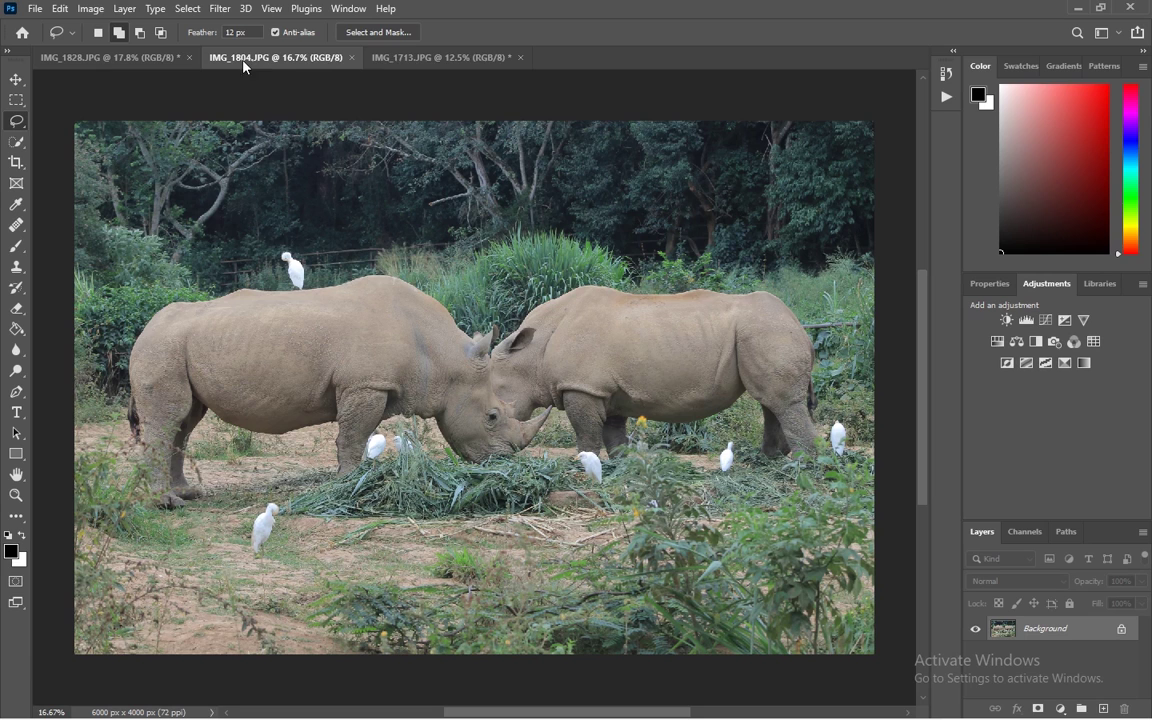
click(398, 57)
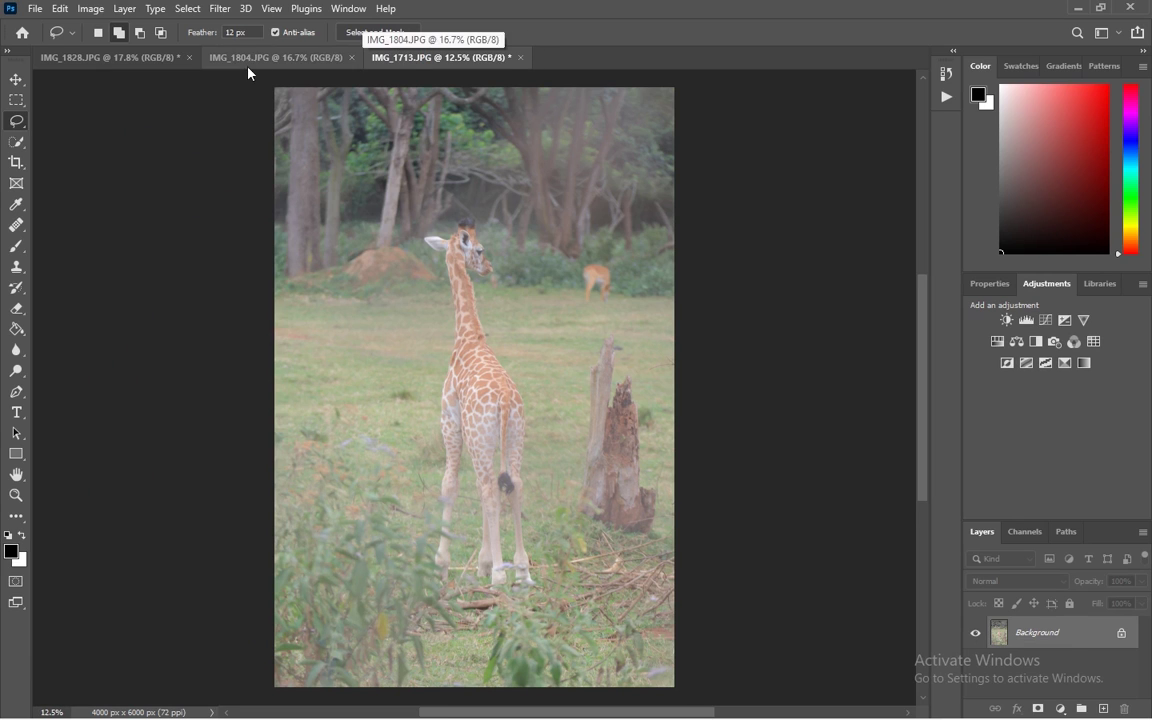
click(133, 55)
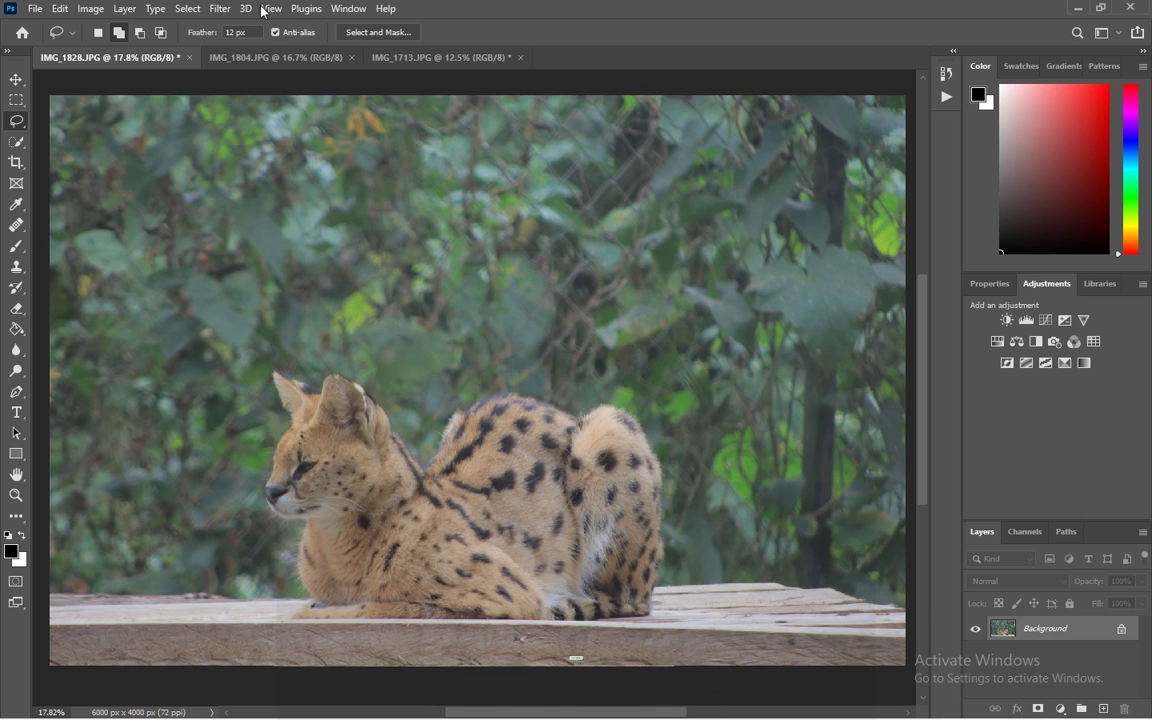
click(219, 9)
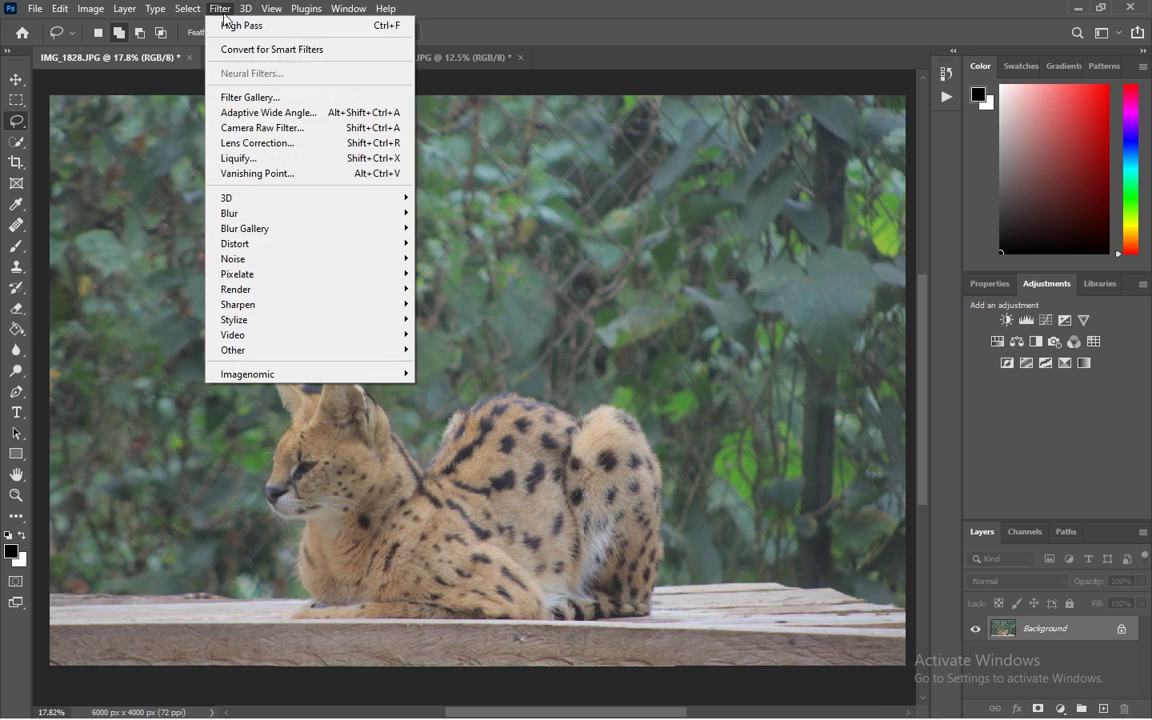
click(279, 128)
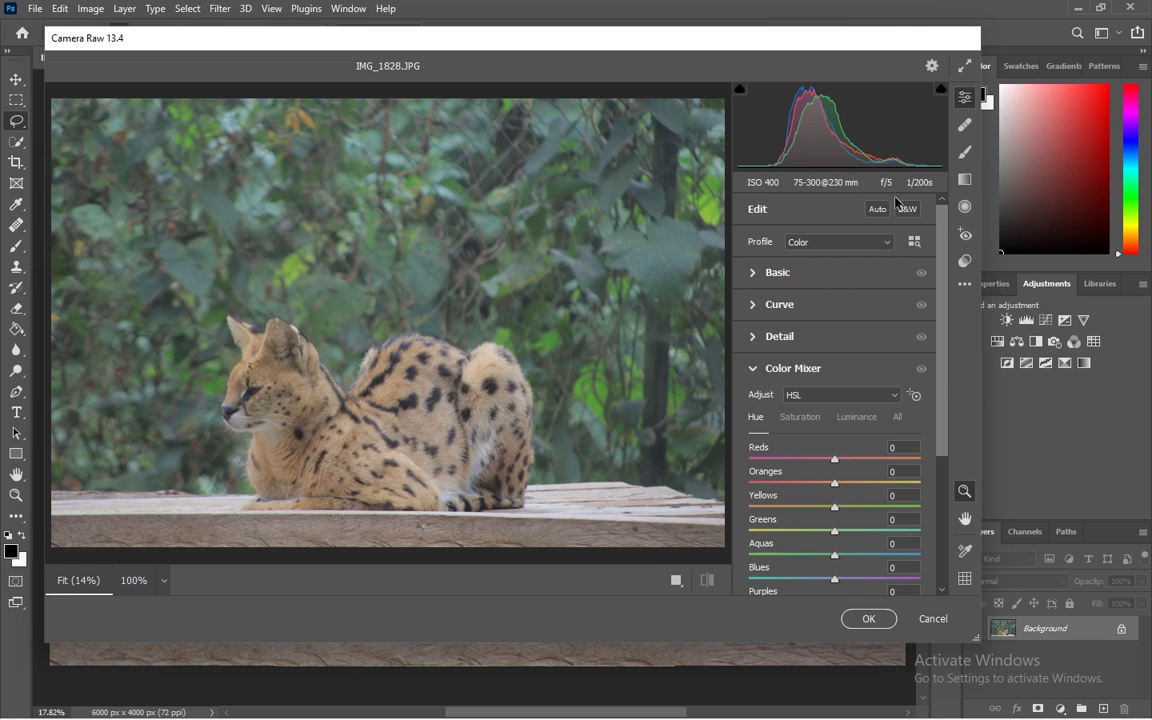
click(881, 621)
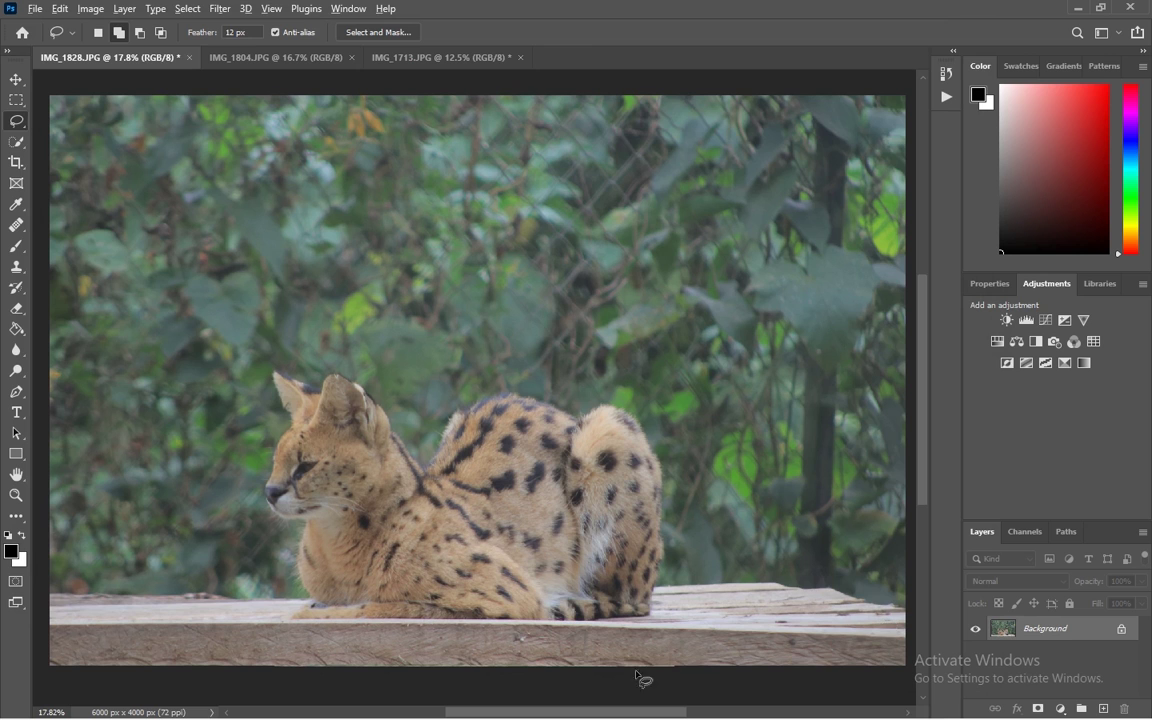
Step: Duplicate the serval photo onto a new layer with the Linear Light blend mode
scroll(550, 550, up, 5)
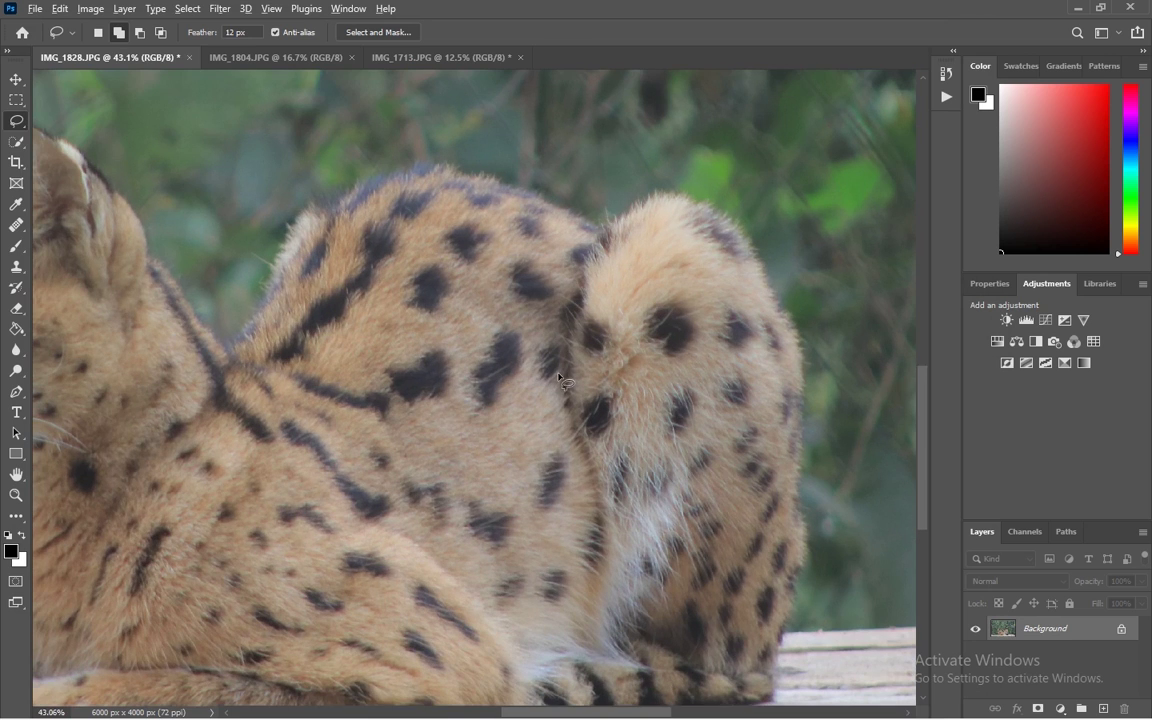
scroll(561, 380, down, 2)
scroll(564, 380, down, 1)
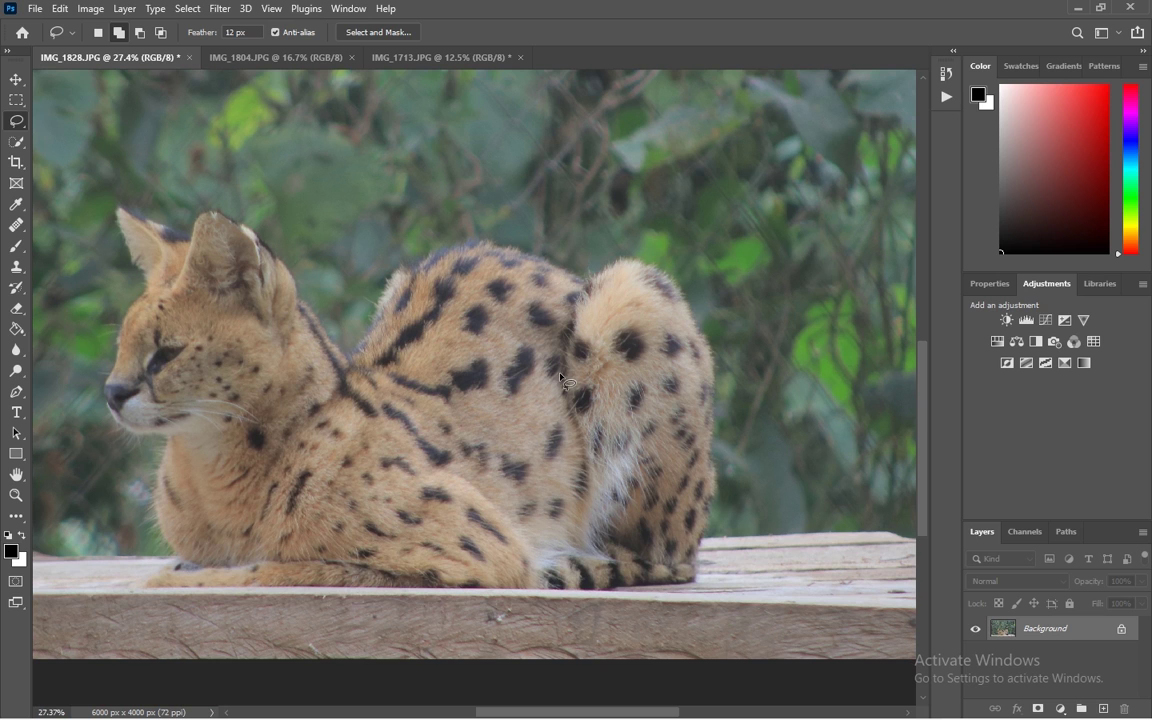
scroll(566, 380, down, 2)
scroll(468, 314, down, 1)
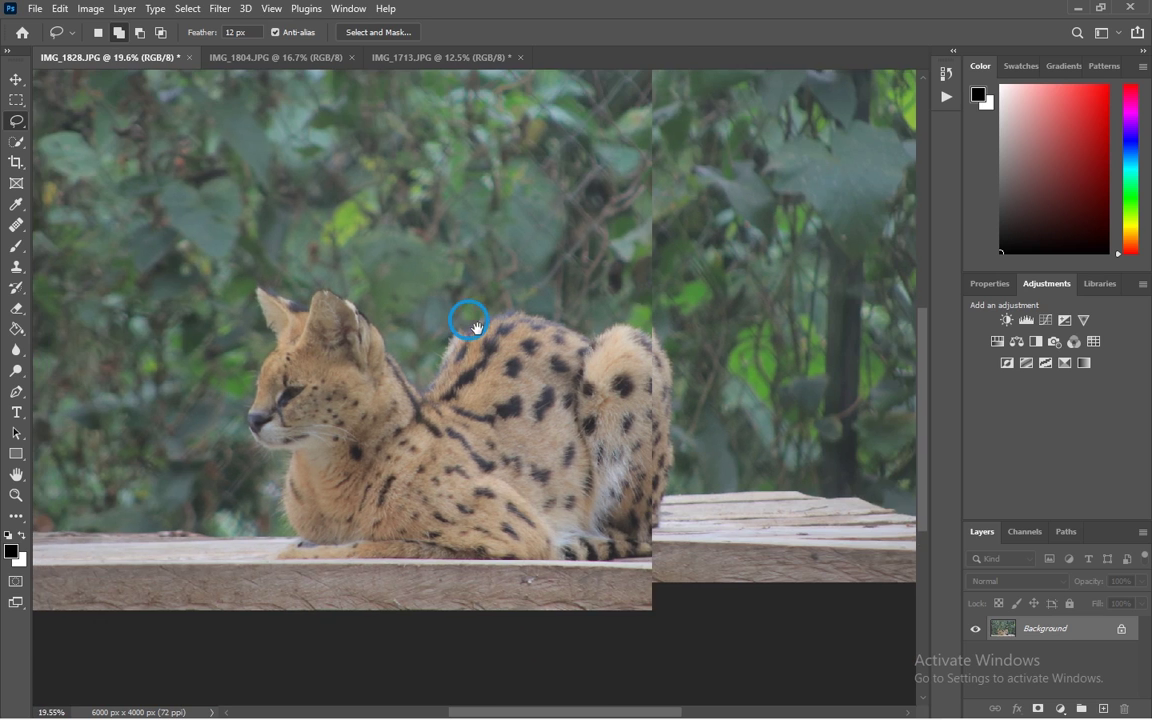
scroll(478, 333, down, 1)
drag(483, 321, 491, 345)
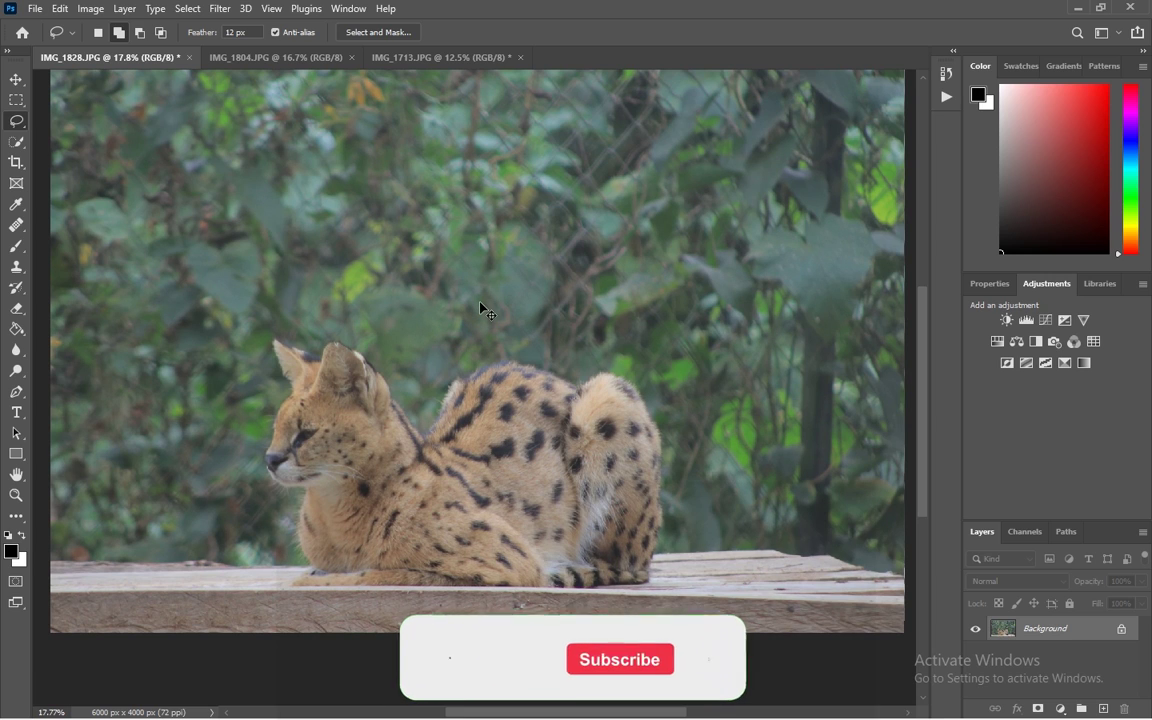
key(ctrl+j)
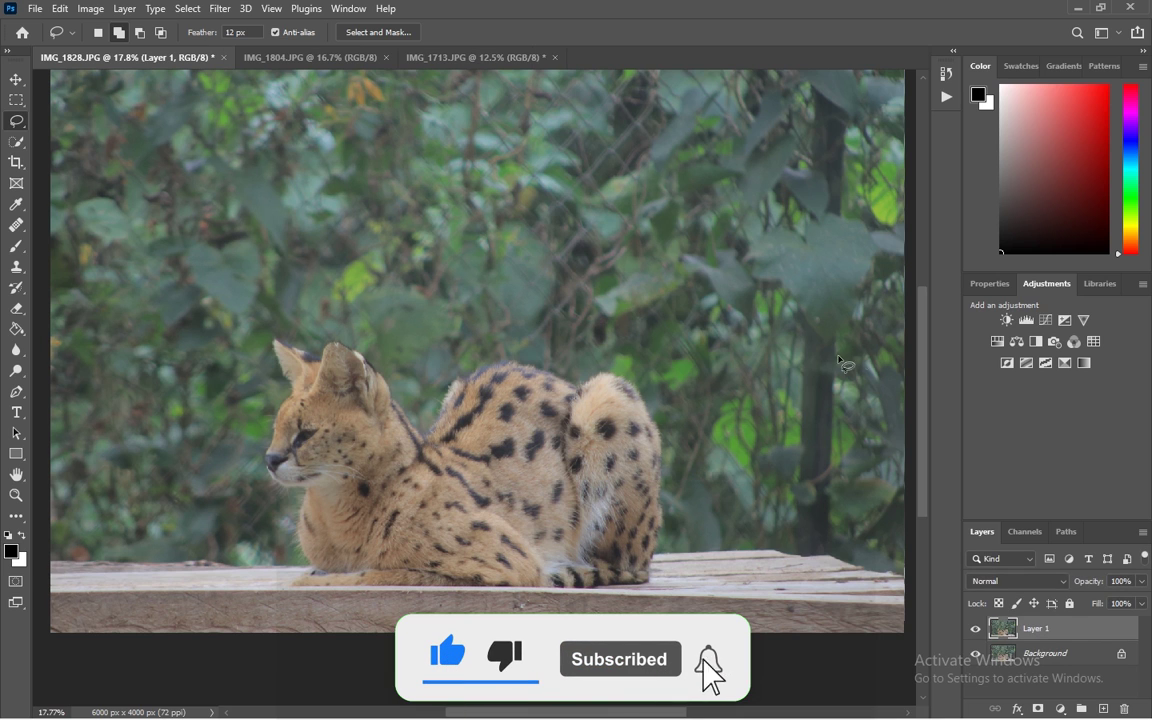
click(1018, 581)
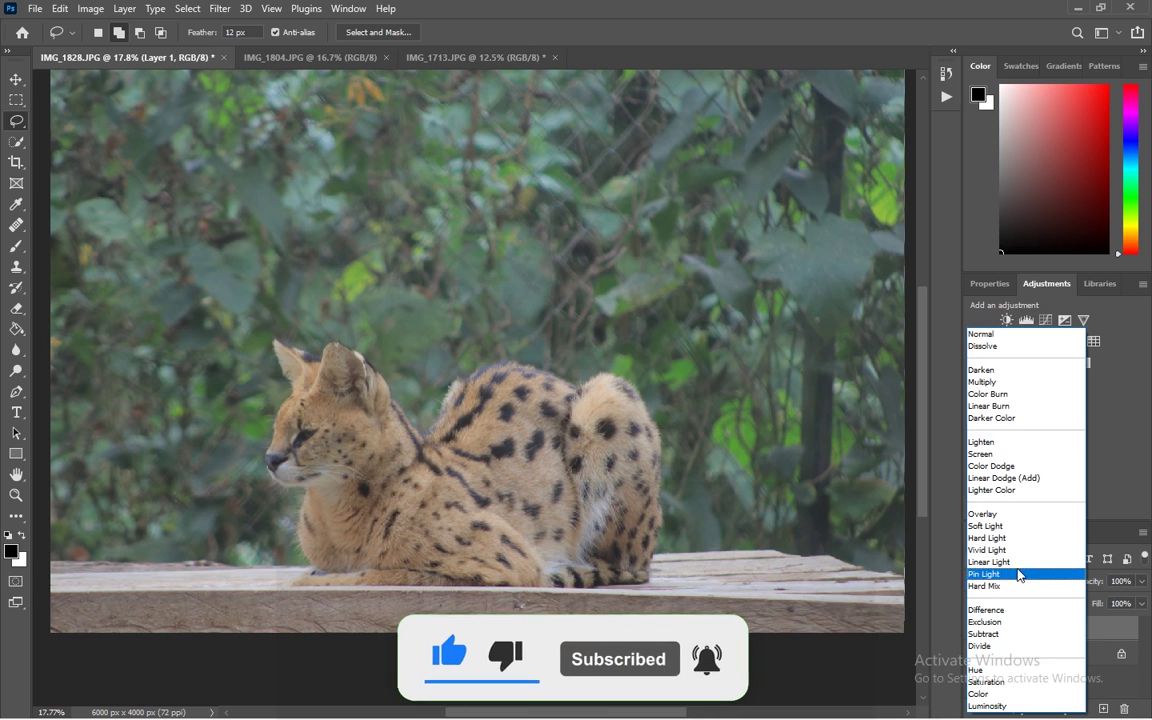
key(Up)
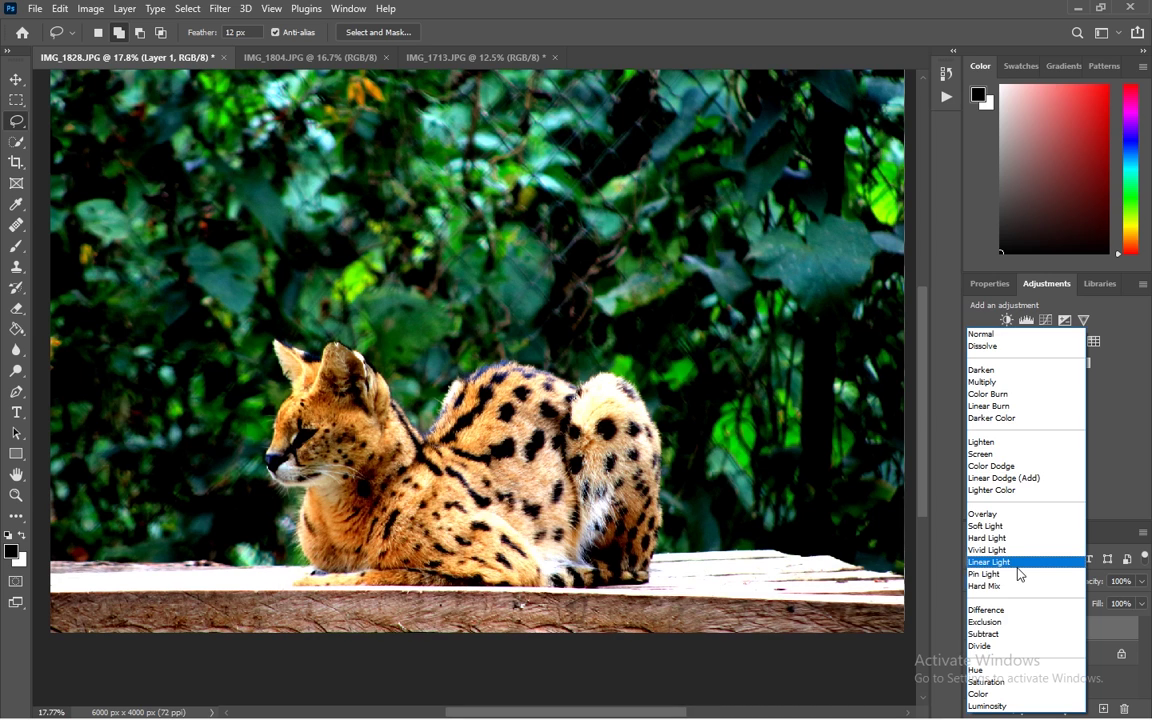
key(Return)
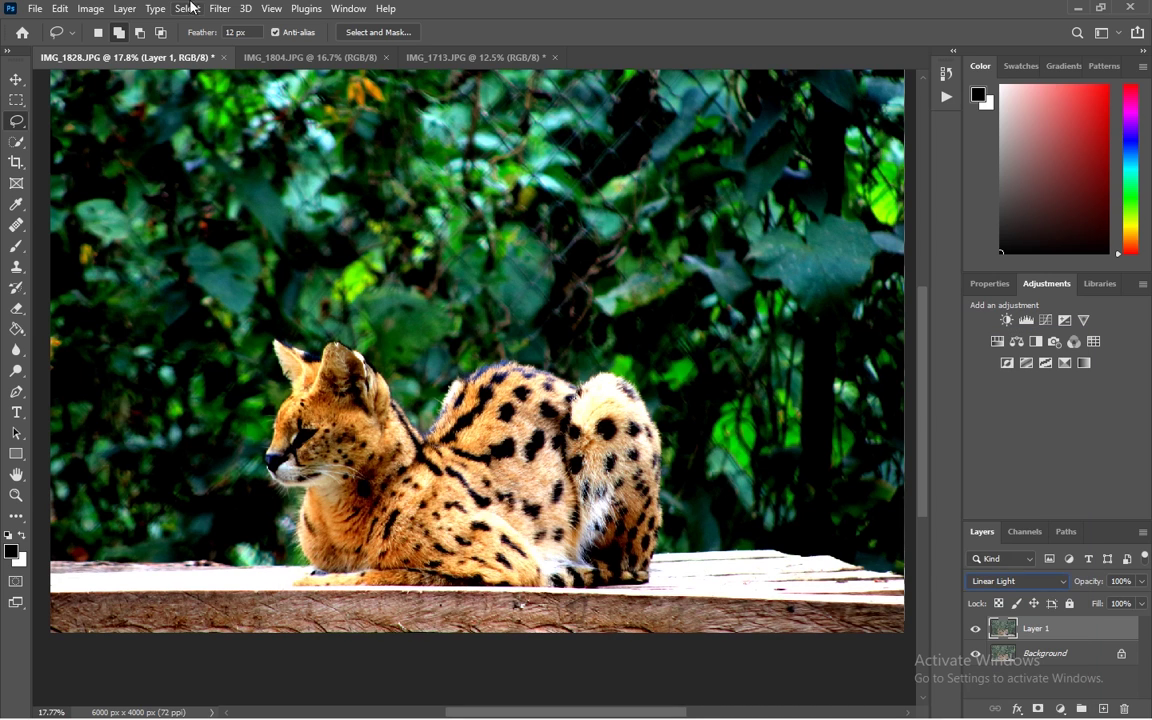
Step: Apply a High Pass filter with a 3.0-pixel radius to the duplicate layer
click(219, 8)
mouse_move(360, 350)
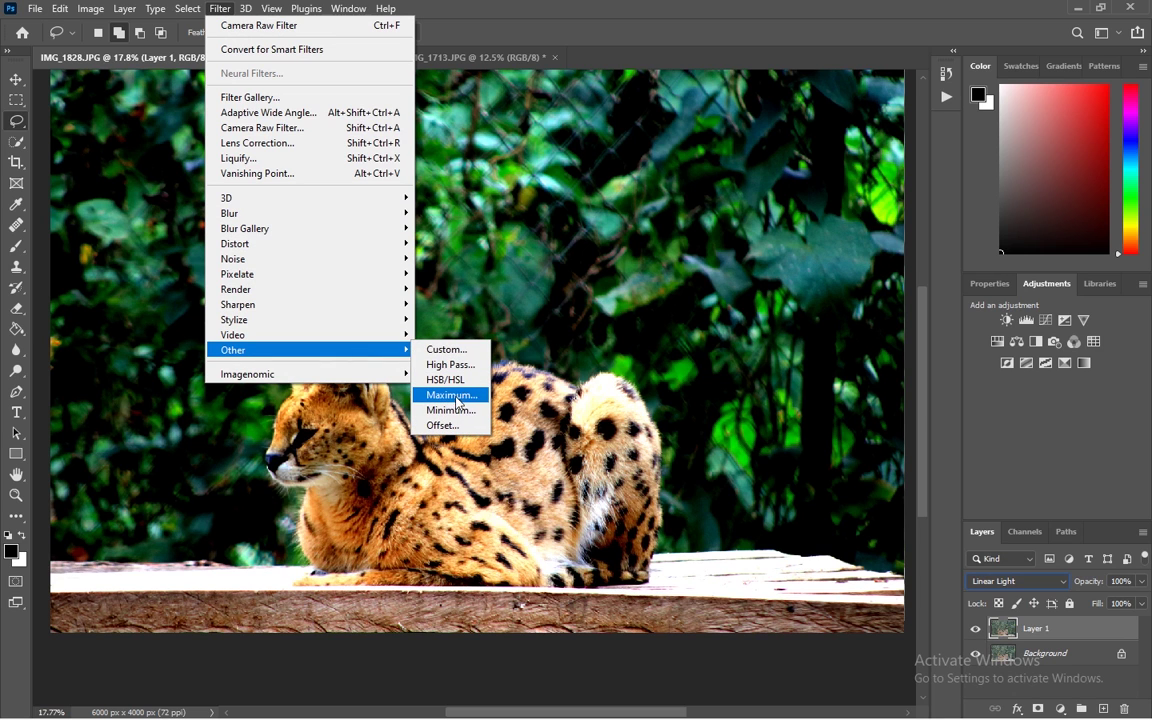
click(449, 365)
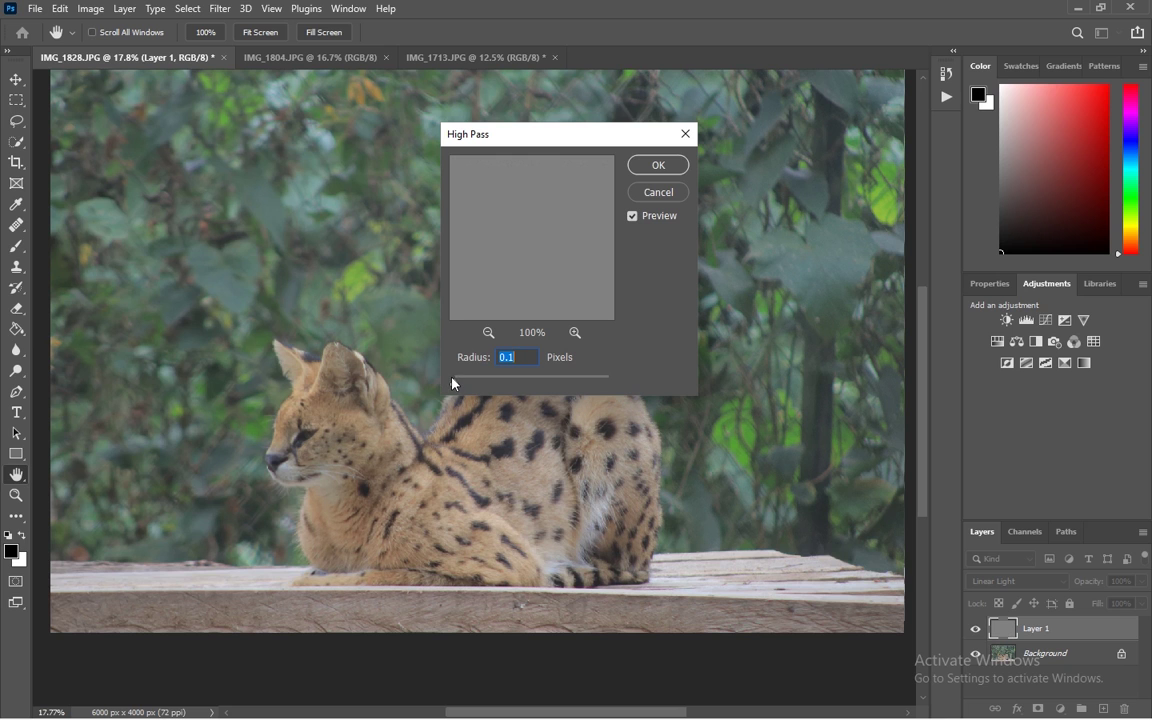
drag(455, 383, 473, 387)
drag(473, 387, 479, 389)
click(659, 168)
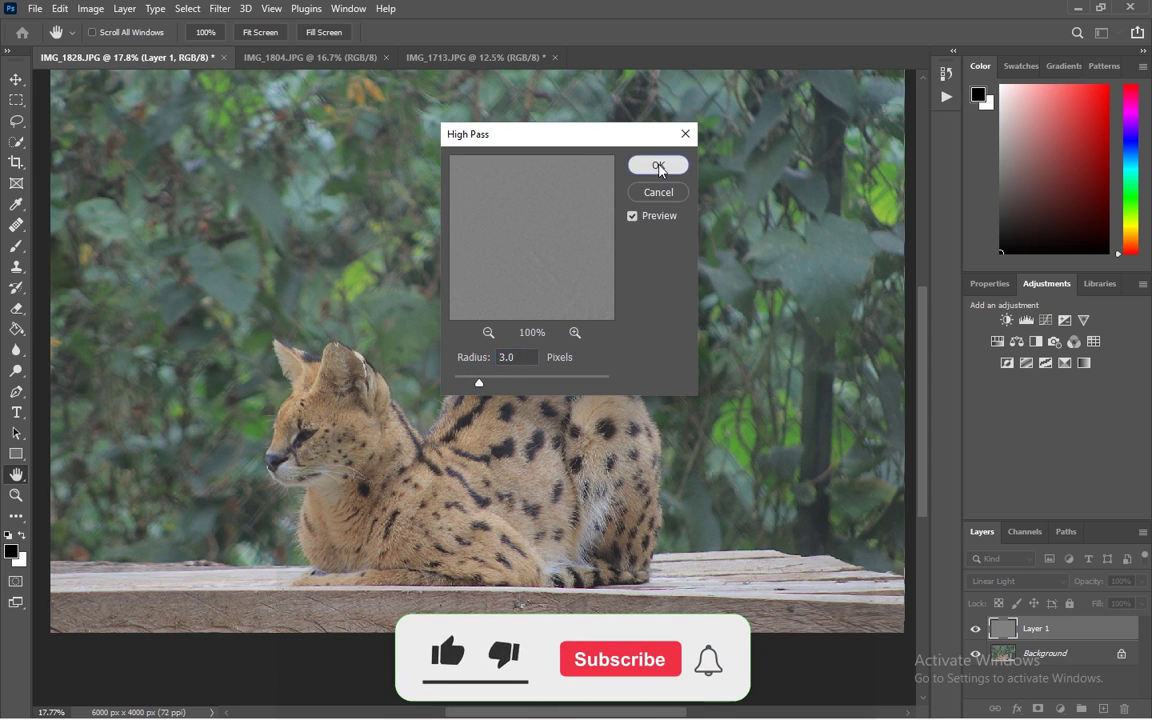
Step: Hide the sharpening layer to compare, then show it again
key(l)
scroll(452, 485, up, 5)
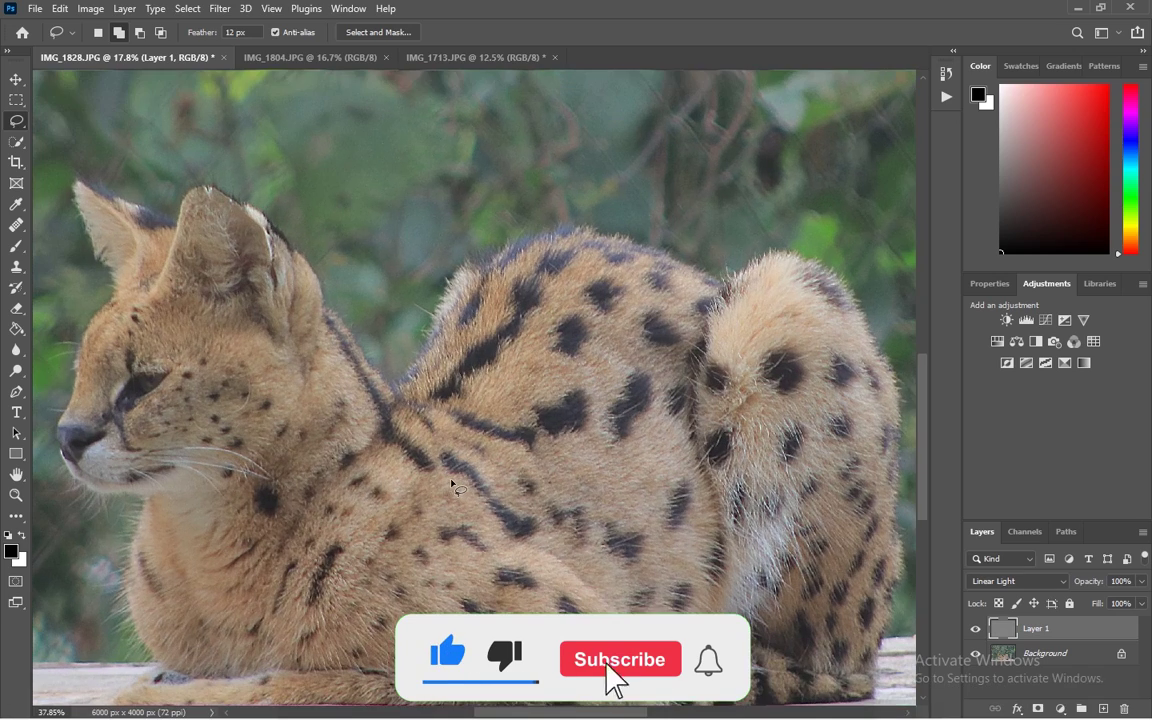
click(976, 629)
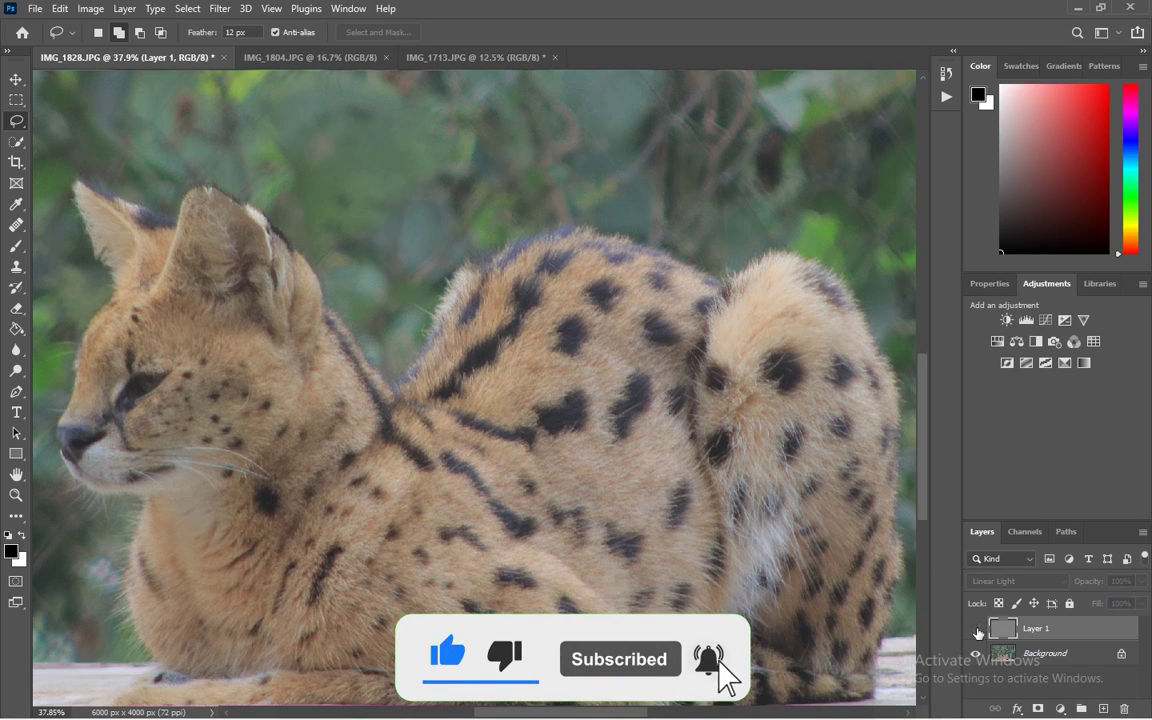
click(976, 629)
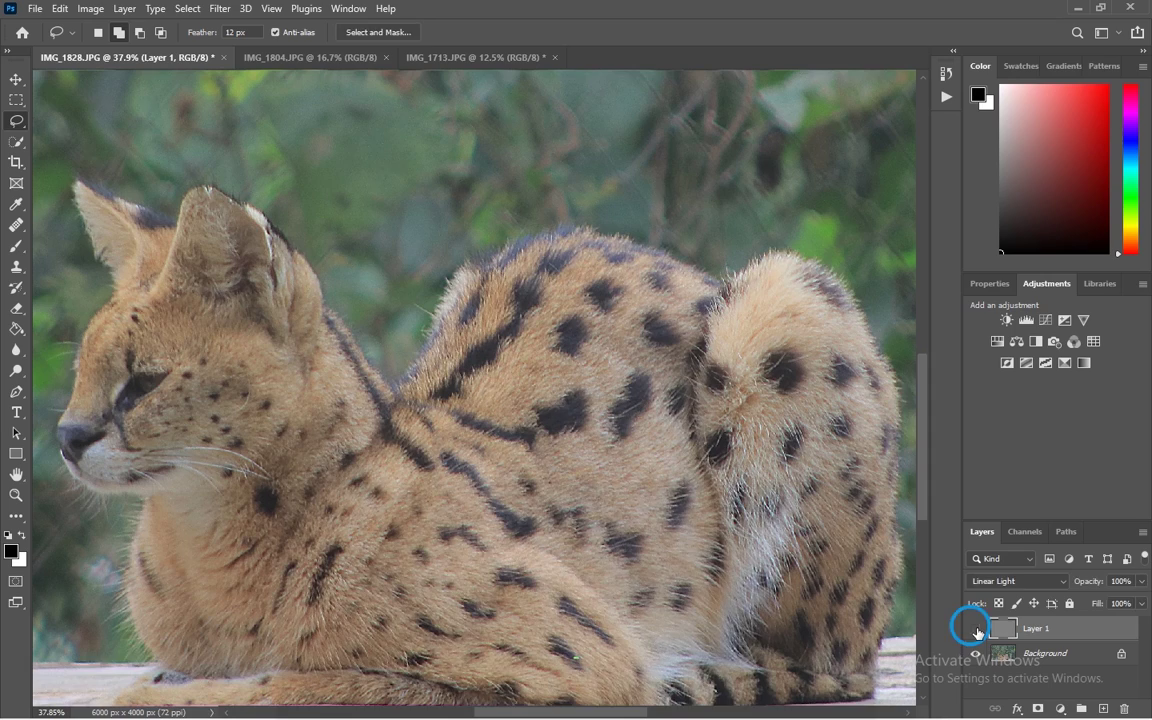
scroll(266, 337, down, 3)
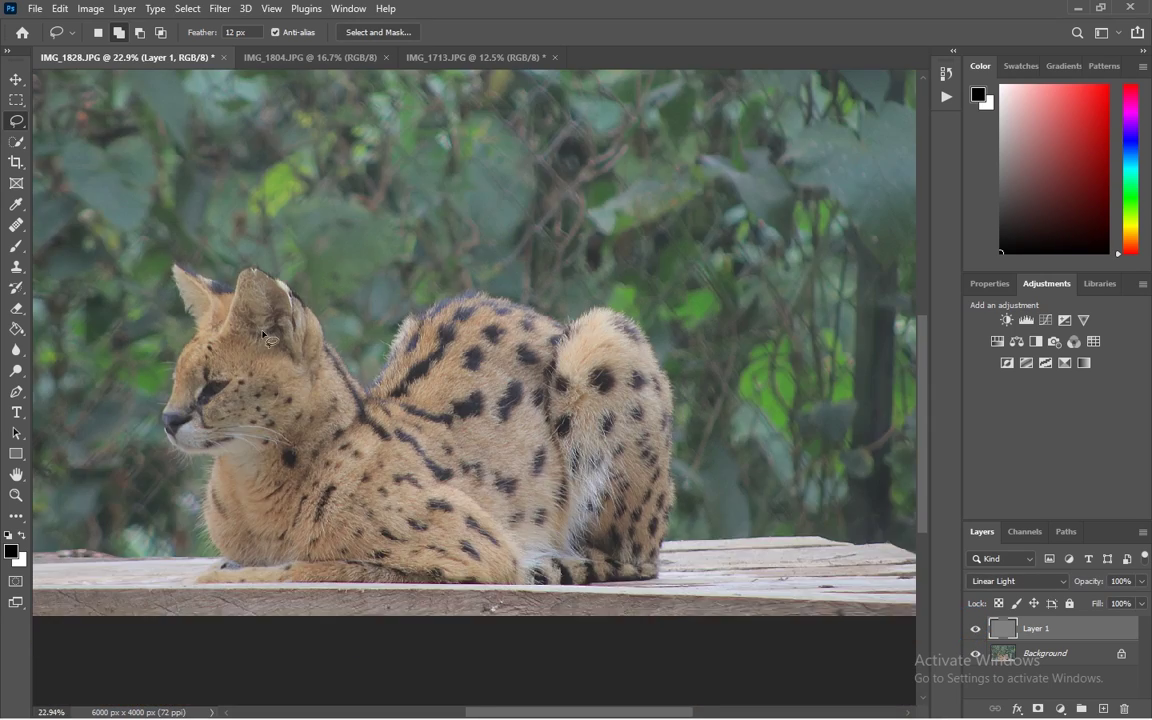
scroll(266, 337, down, 2)
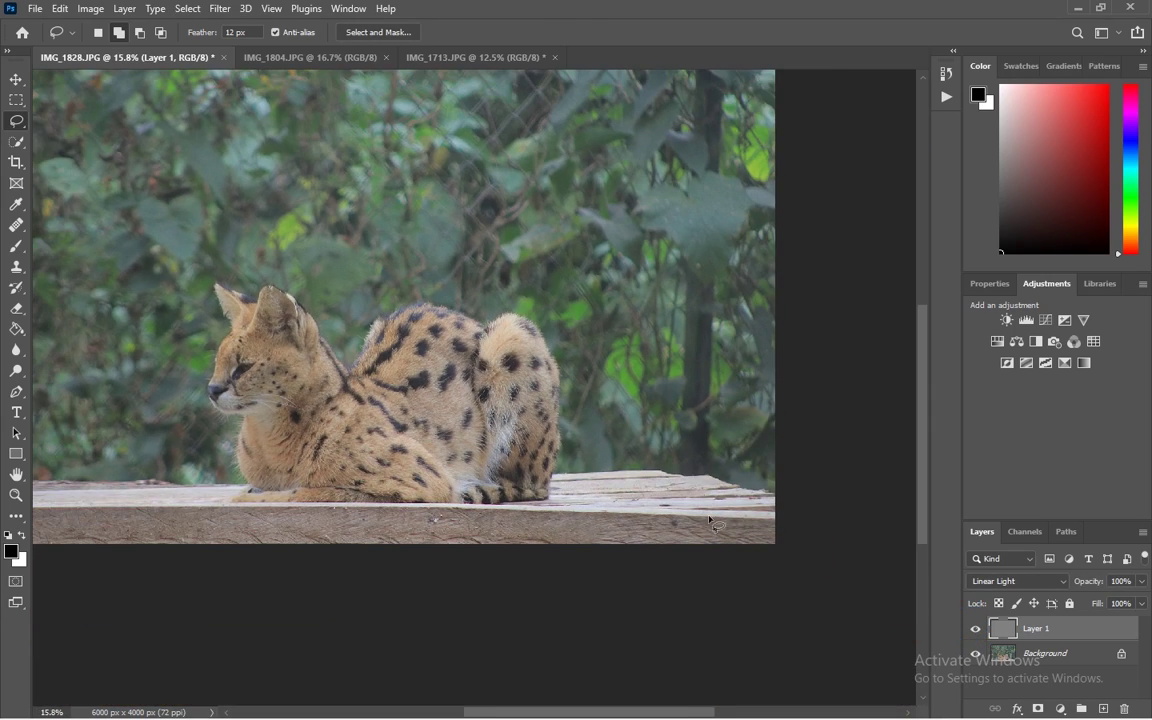
scroll(813, 553, up, 3)
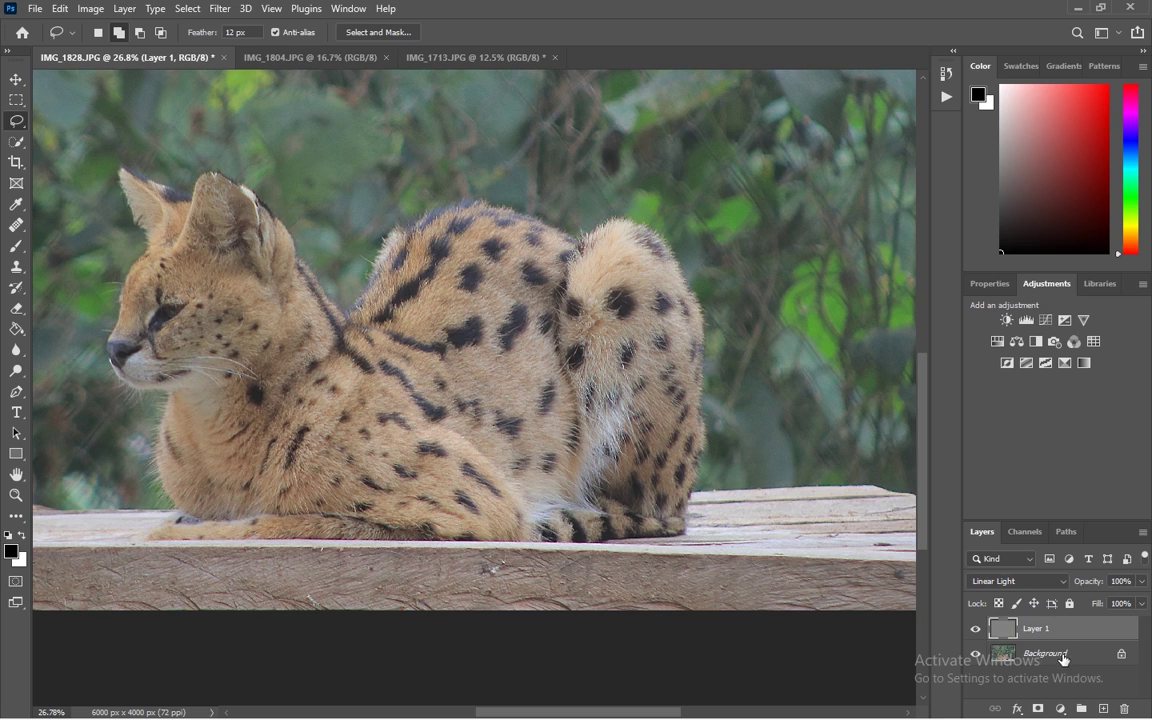
Step: Duplicate the Background layer and merge the copy with Layer 1
click(1063, 657)
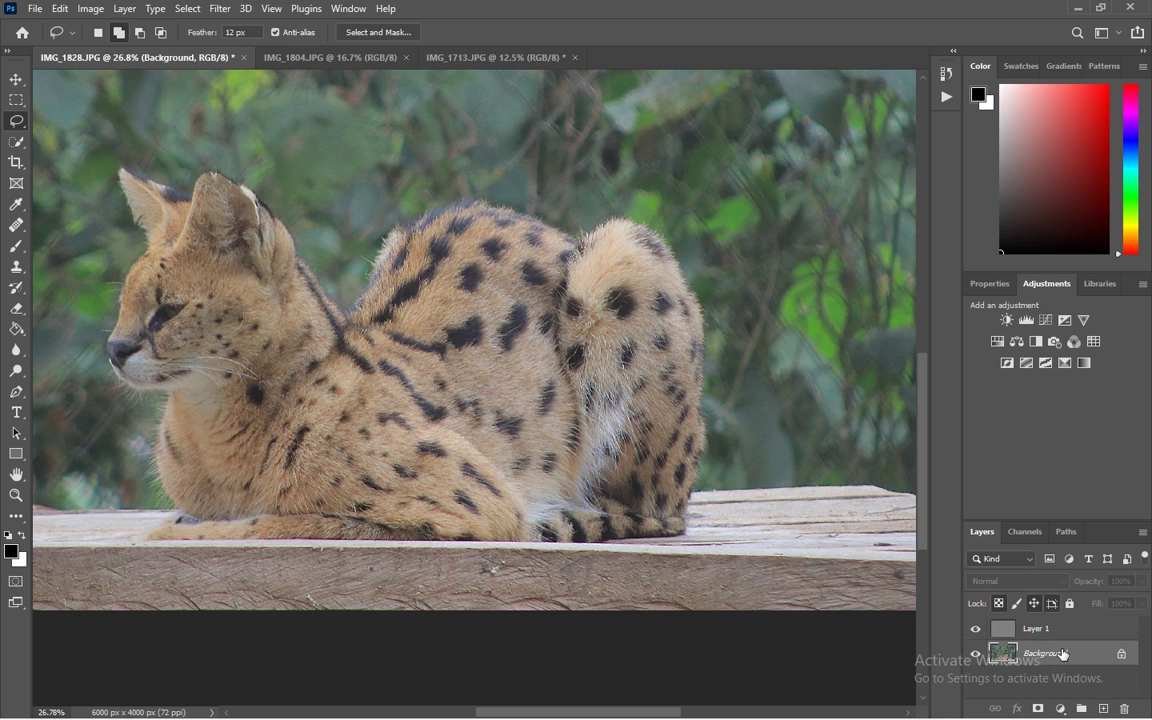
key(ctrl+j)
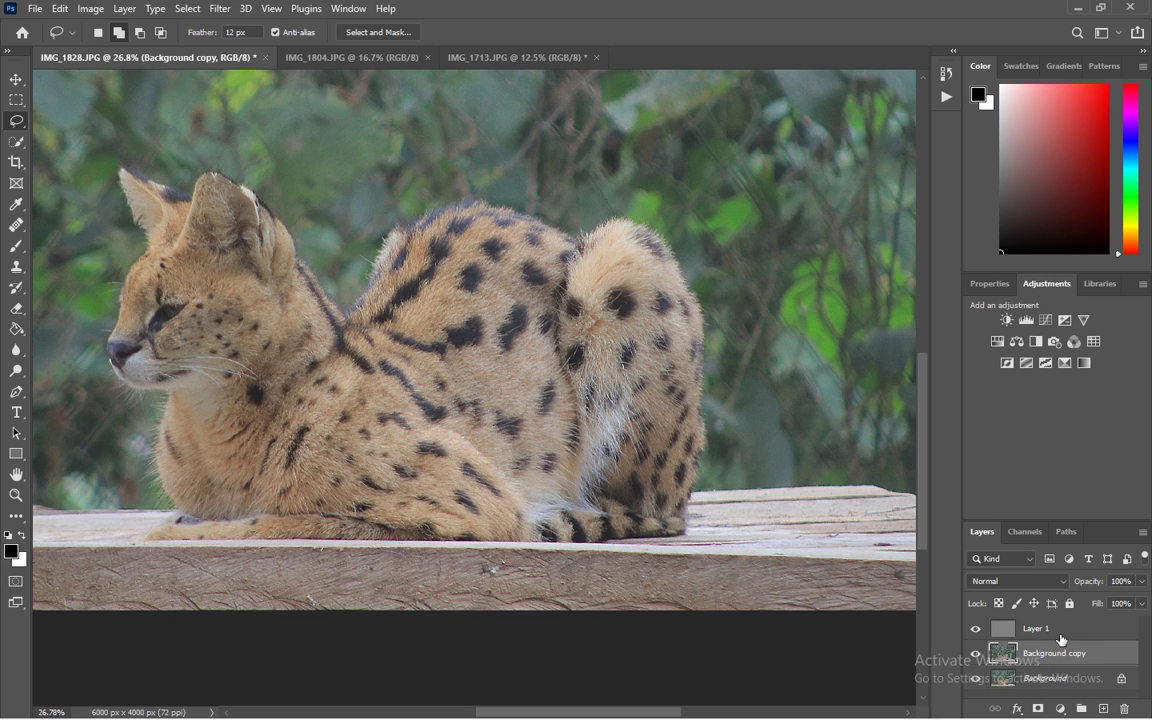
shift+click(1061, 636)
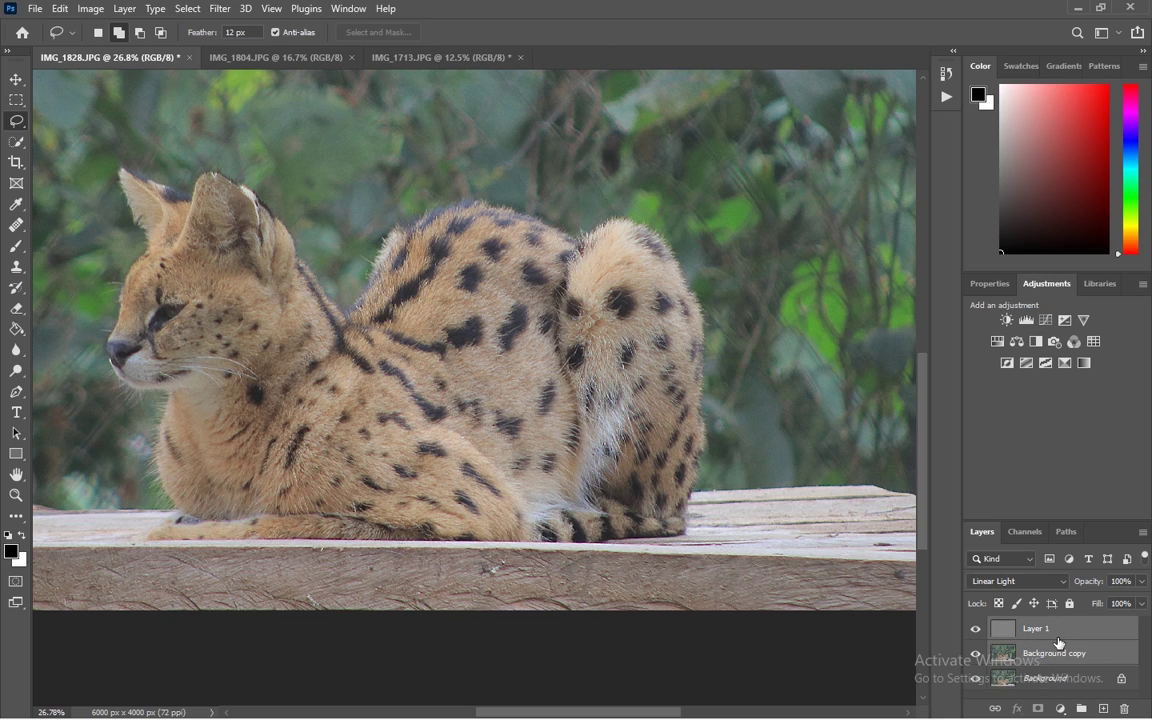
key(ctrl+e)
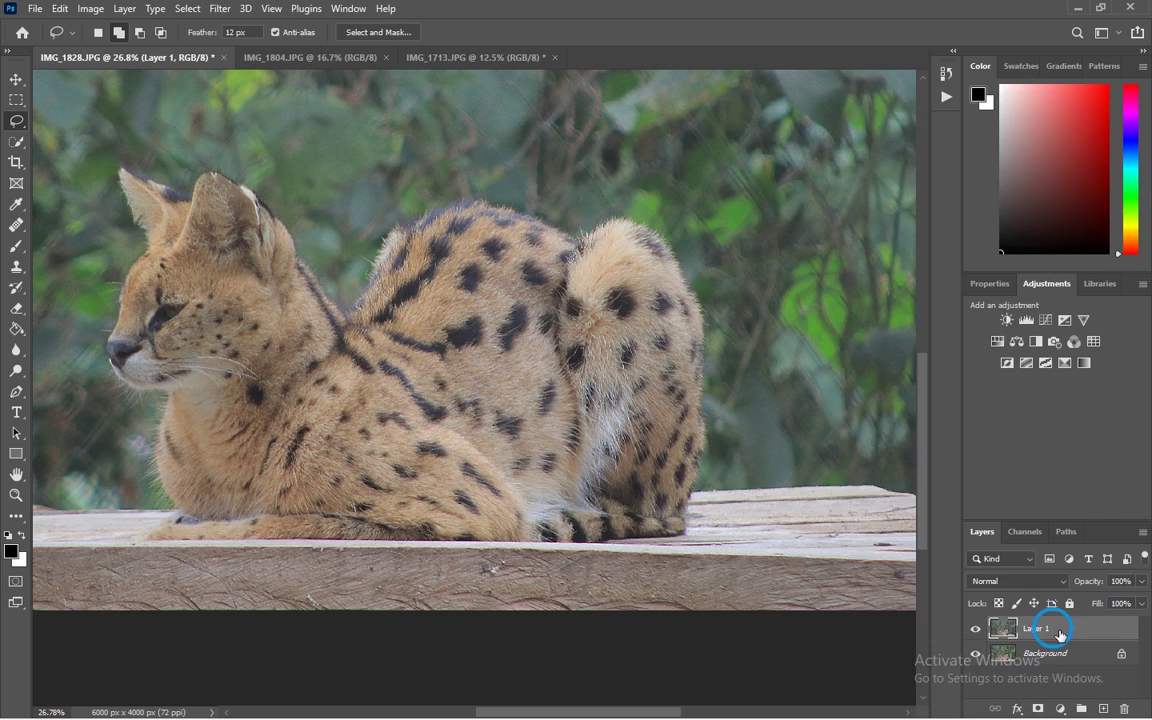
Step: Rename the merged layer to 'color graded photo'
right_click(1040, 640)
click(1037, 636)
double_click(1036, 633)
text(color graded photo)
key(Return)
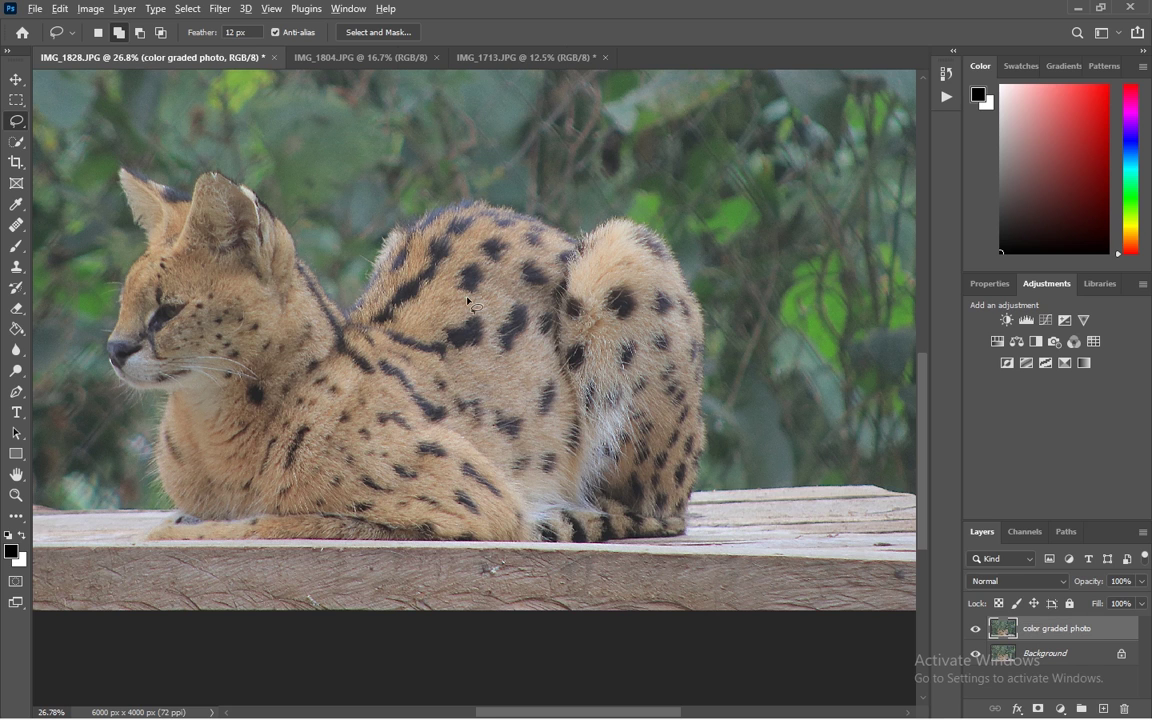
scroll(467, 300, down, 2)
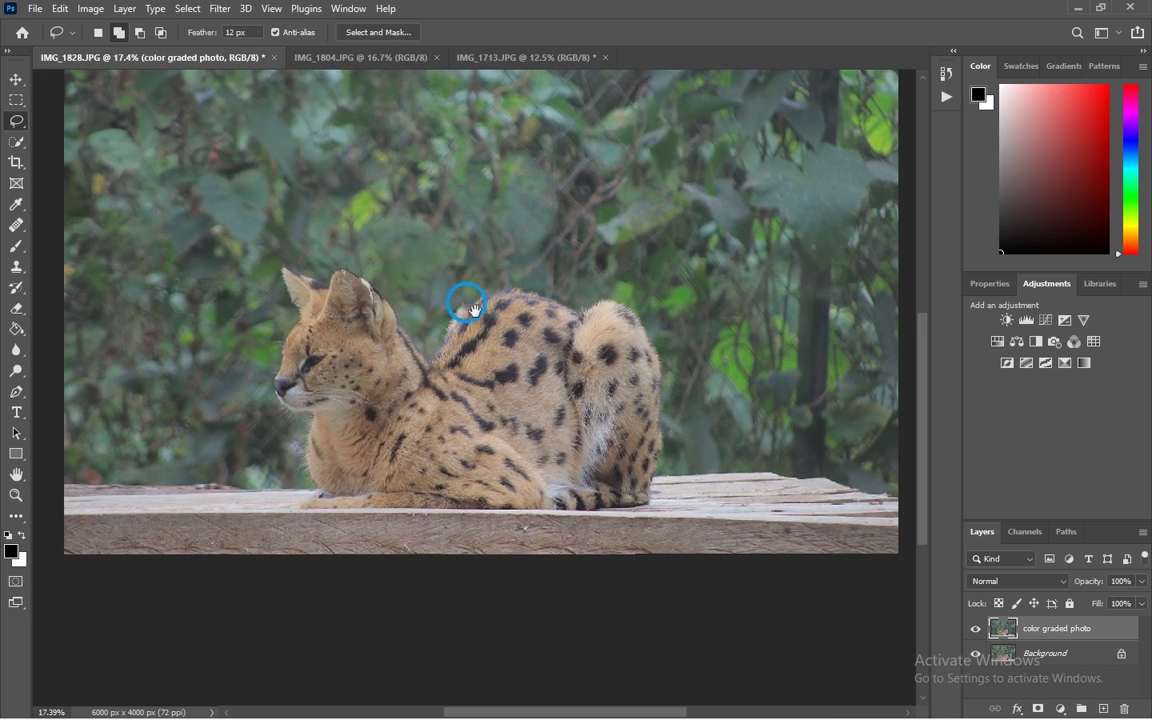
drag(440, 243, 463, 327)
Step: In the Camera Raw Filter, set Temperature +5, Tint +7, Highlights -24 and Whites -54
click(218, 9)
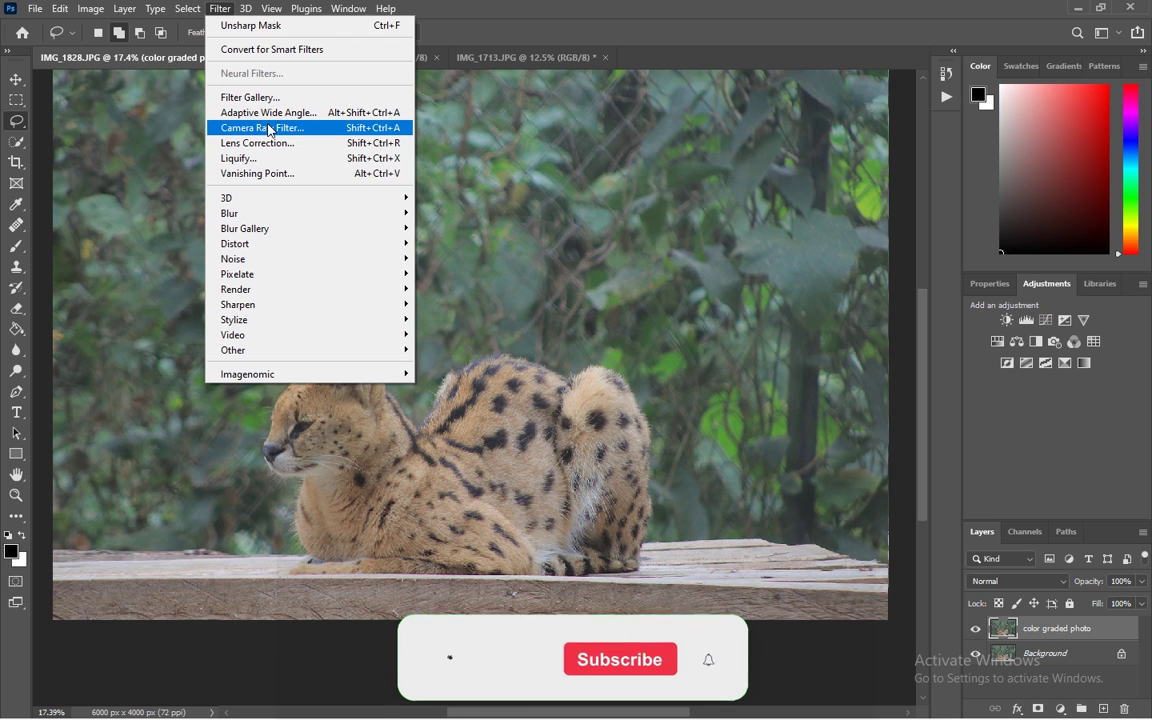
click(268, 128)
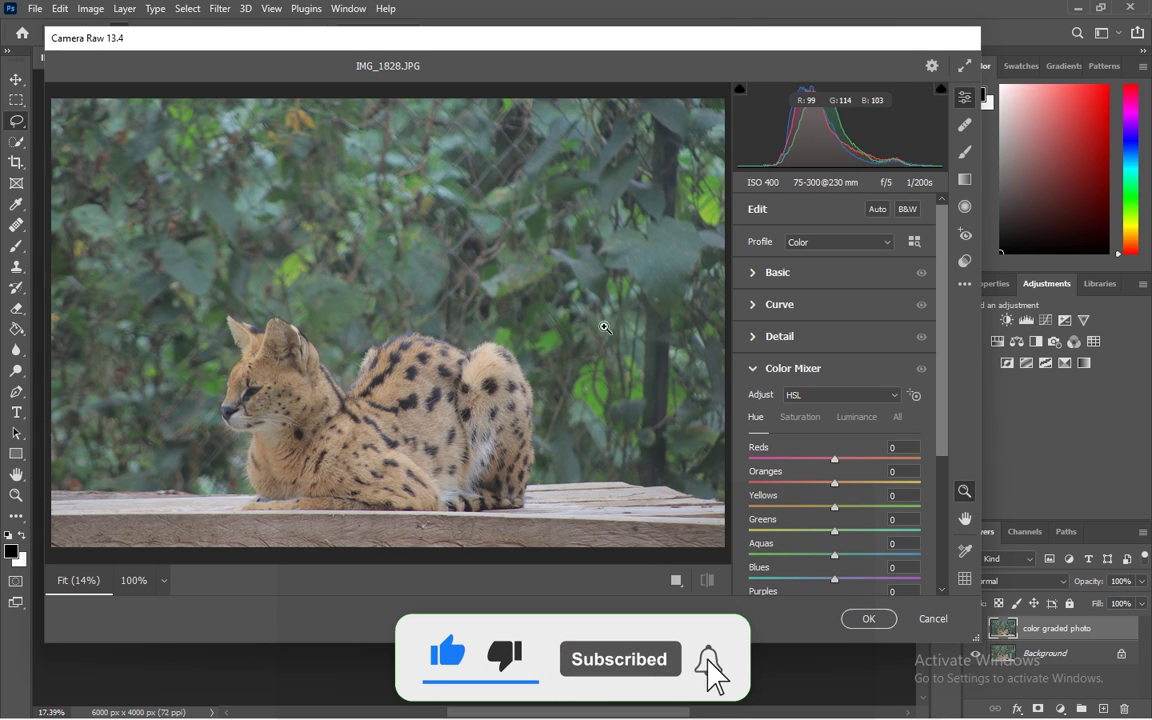
click(755, 370)
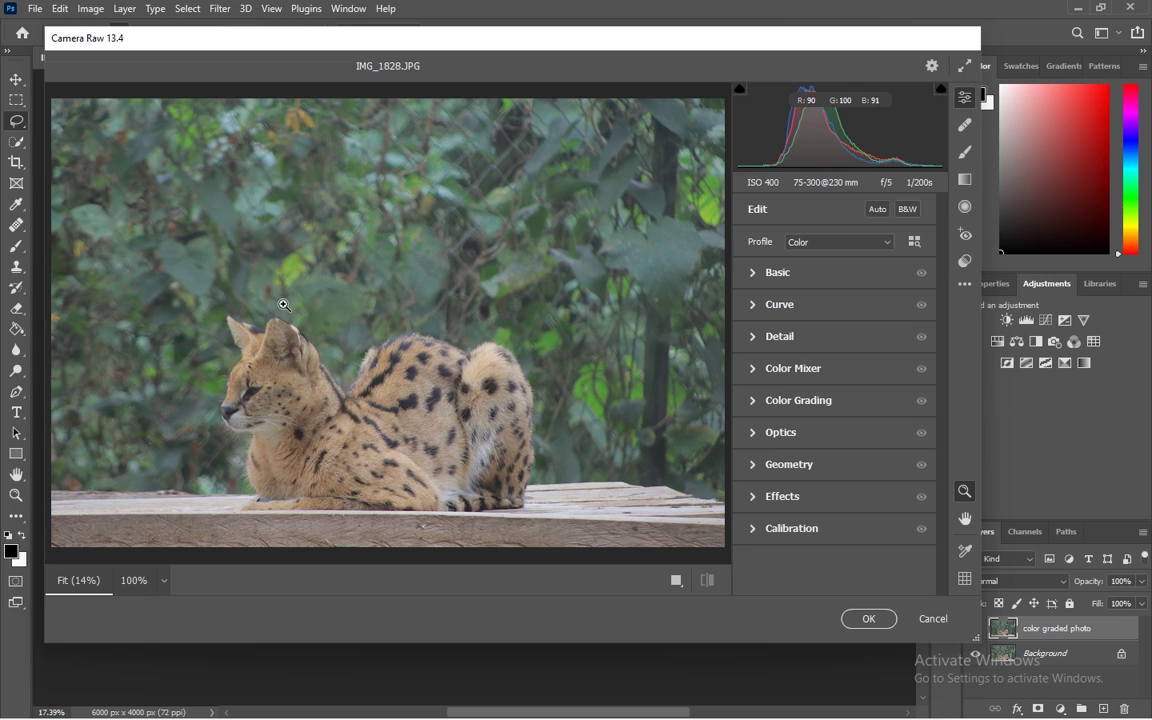
click(754, 274)
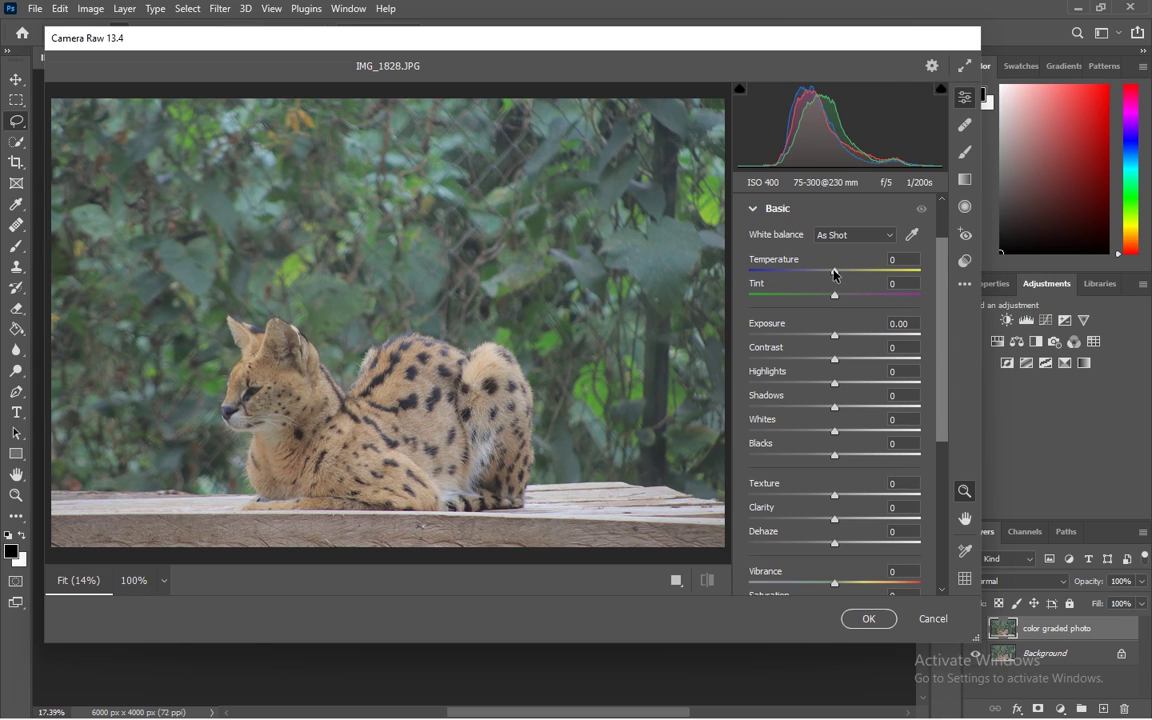
drag(833, 271, 846, 277)
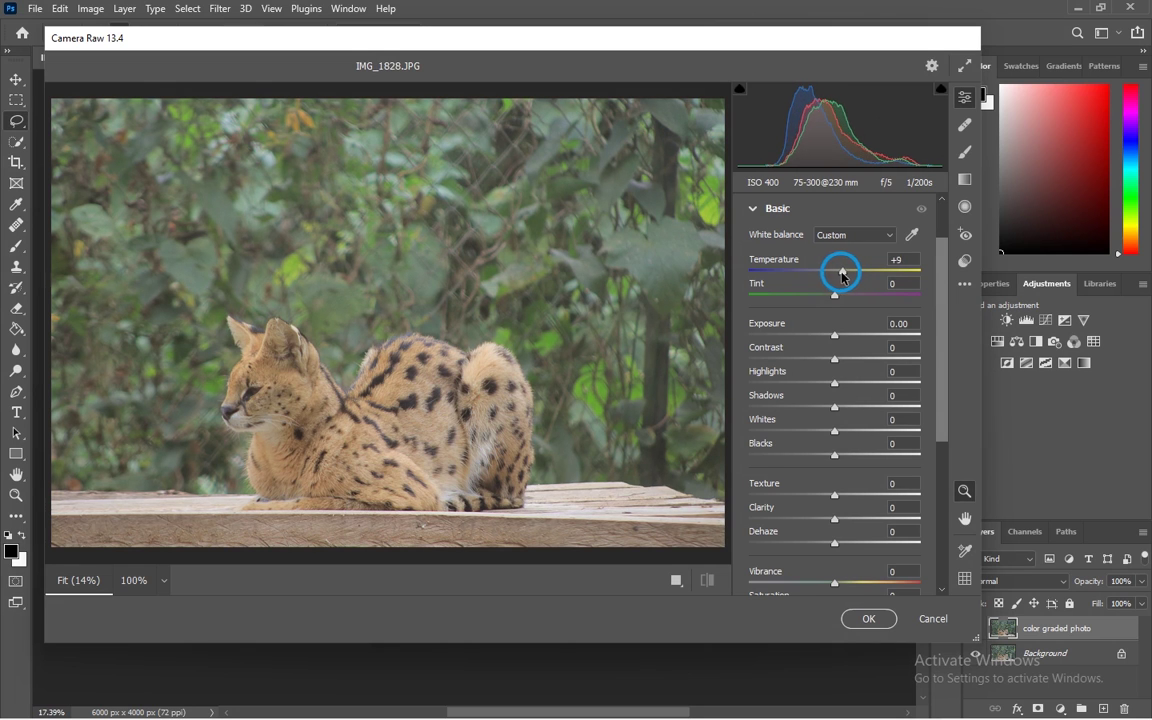
mouse_move(842, 276)
mouse_down()
mouse_move(815, 266)
mouse_move(839, 270)
mouse_move(840, 296)
mouse_up()
drag(835, 383, 813, 383)
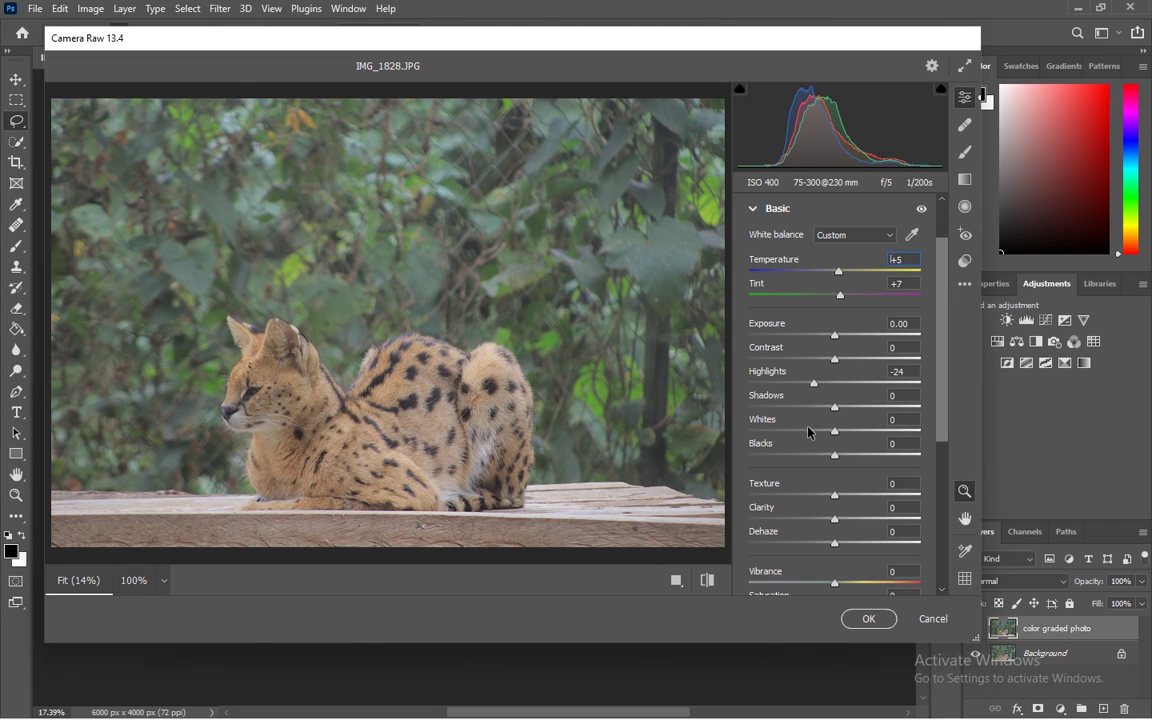
drag(834, 431, 788, 434)
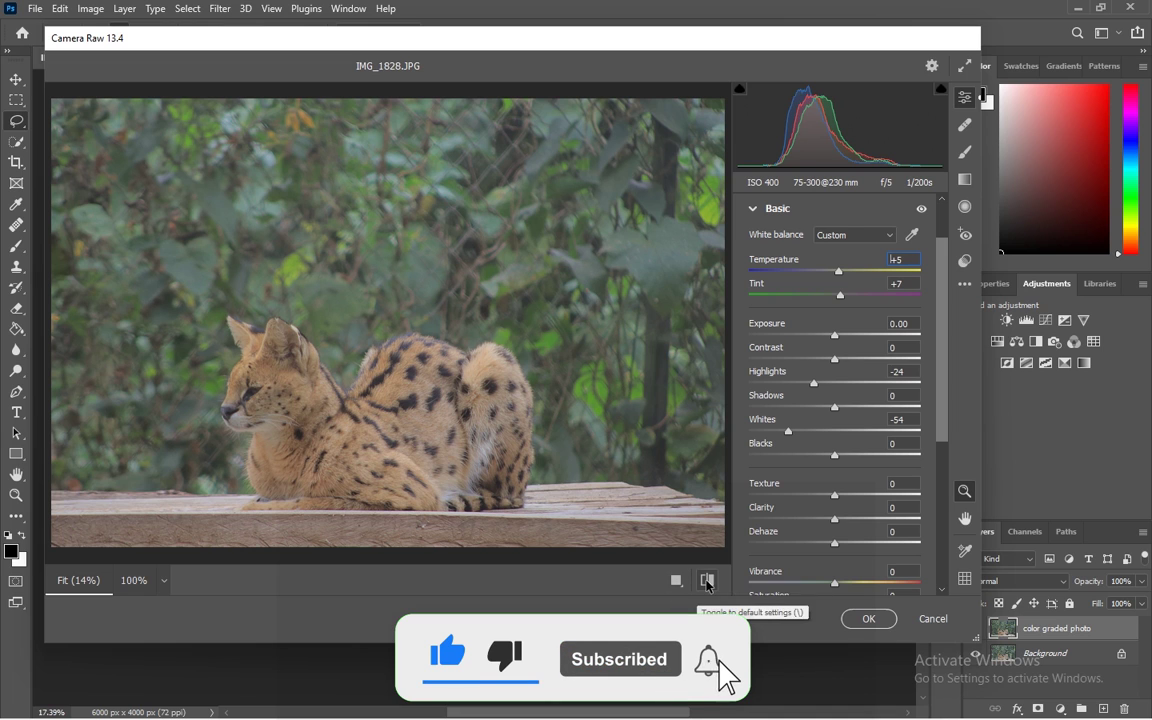
Step: Compare the edit against the original, then raise Vibrance to +30
click(707, 582)
click(707, 582)
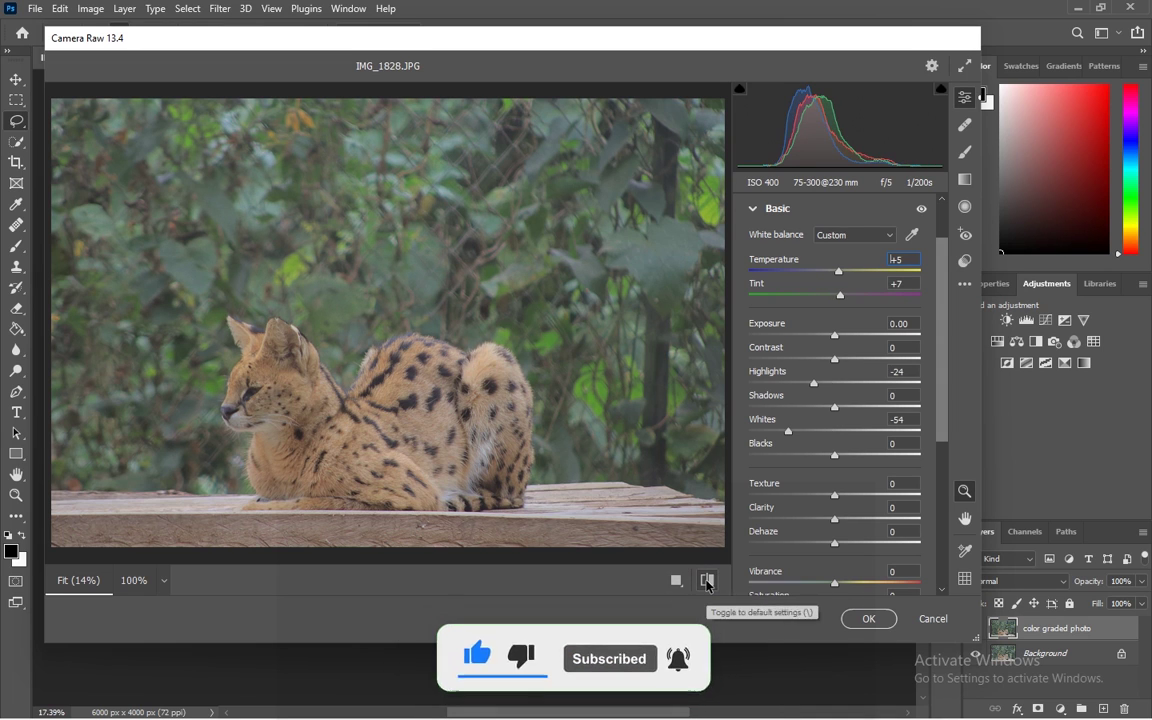
click(707, 582)
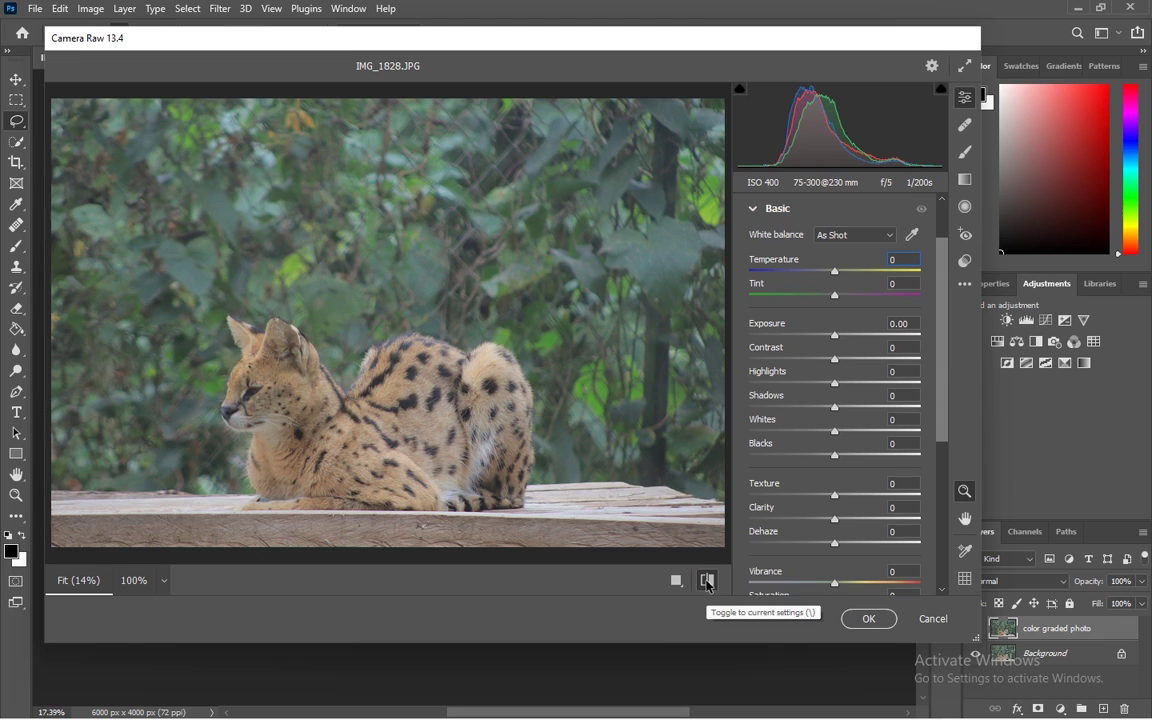
click(707, 582)
scroll(835, 545, down, 1)
click(835, 545)
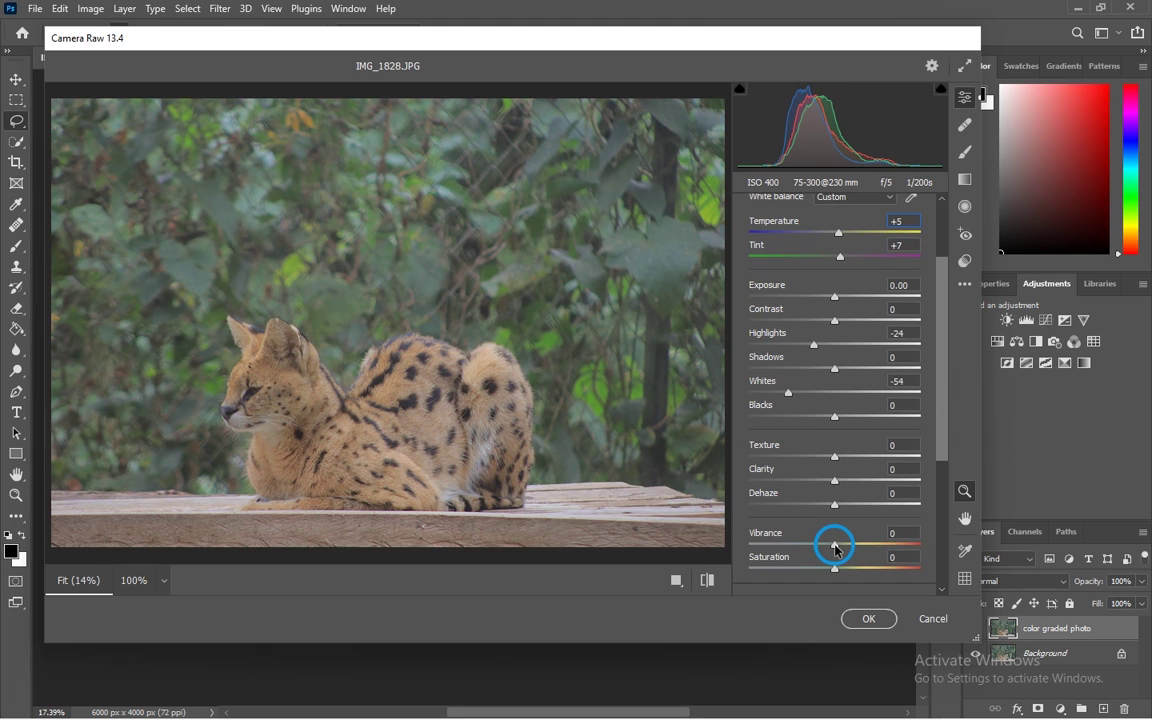
drag(835, 546, 862, 543)
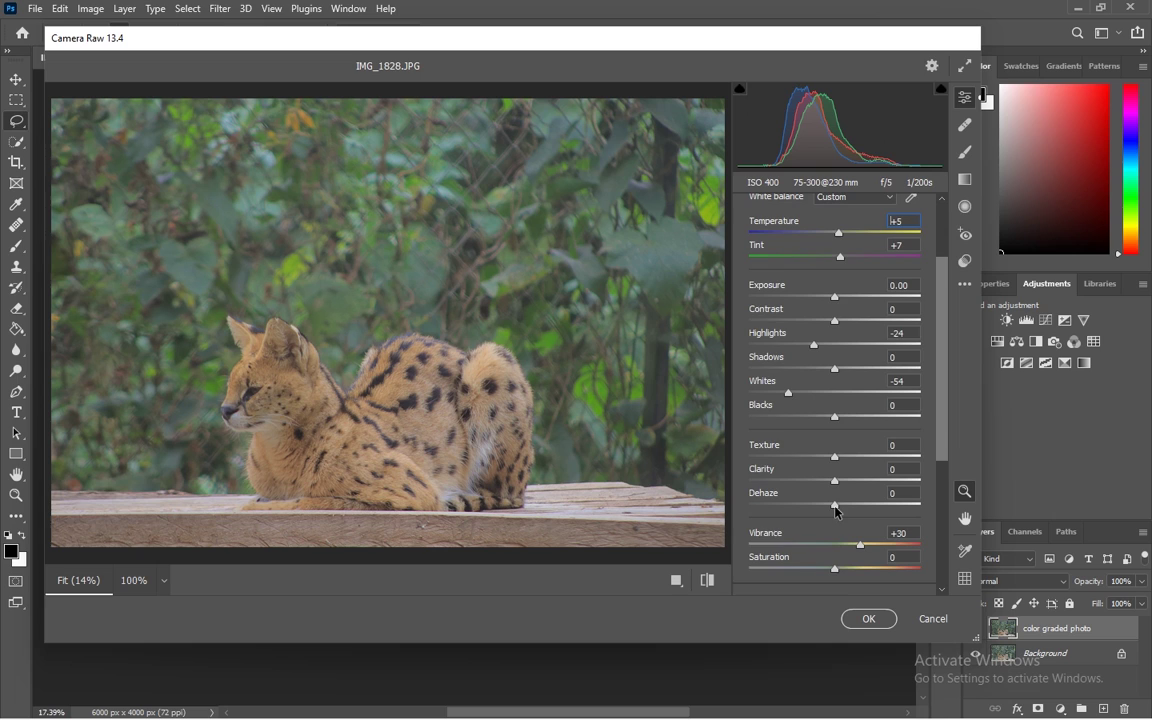
scroll(746, 285, up, 1)
click(752, 274)
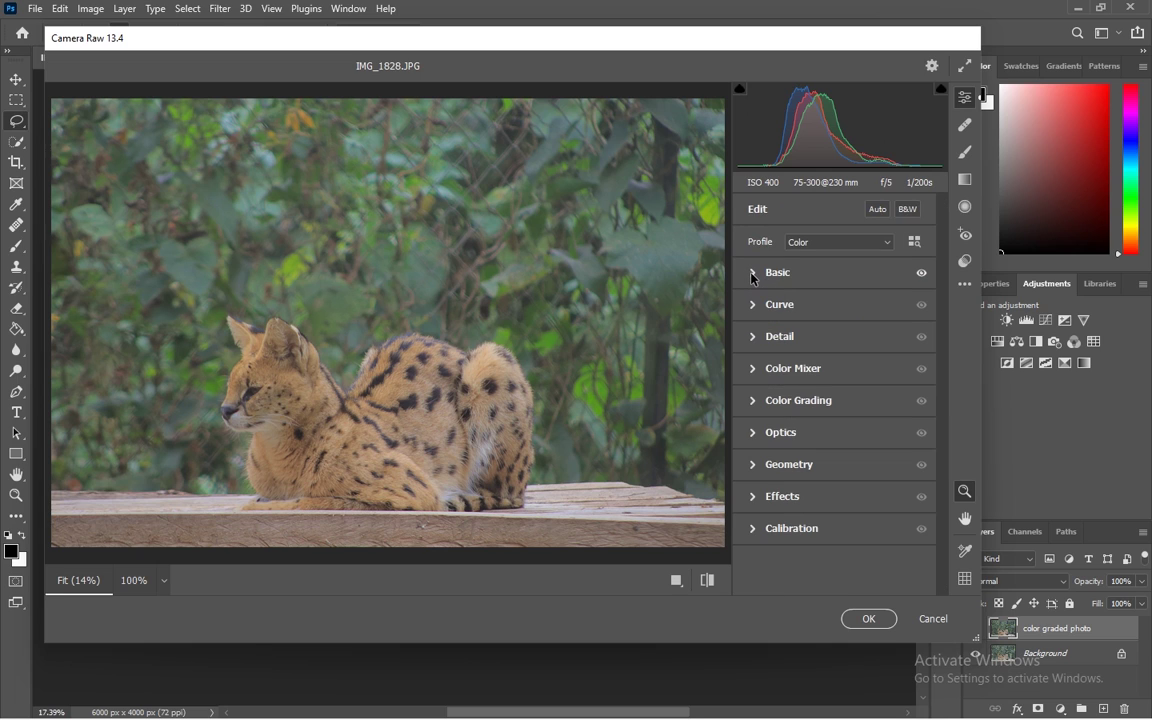
Step: Set Calibration Red Primary Hue +59, Saturation +27 and Blue Primary Hue -86, Saturation +29
click(751, 531)
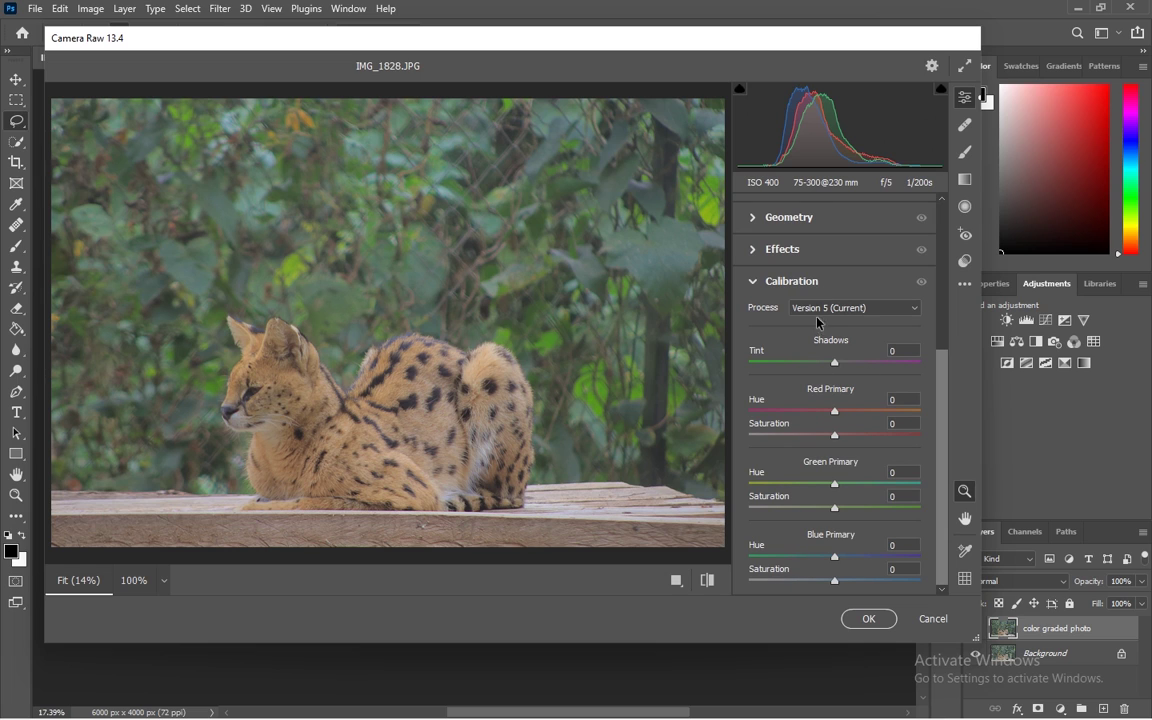
drag(834, 411, 884, 436)
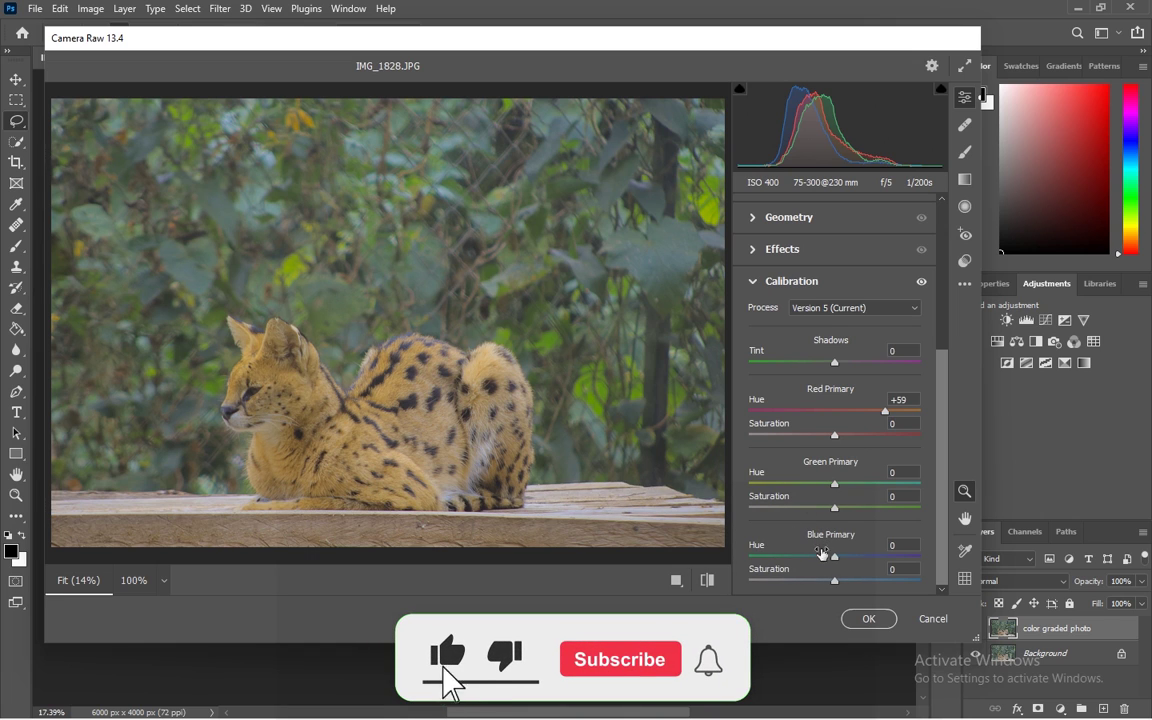
drag(835, 558, 760, 557)
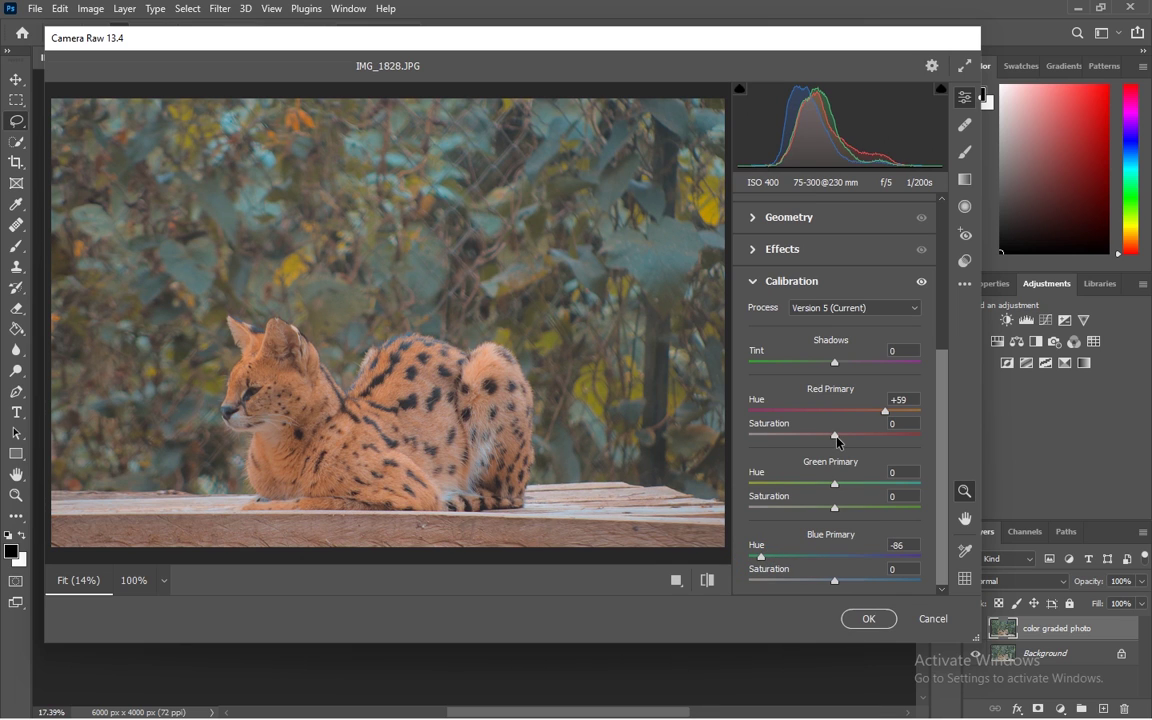
drag(835, 437, 859, 437)
mouse_move(852, 586)
mouse_down()
mouse_move(800, 571)
mouse_move(846, 571)
mouse_move(843, 561)
mouse_move(763, 556)
mouse_move(825, 553)
mouse_move(860, 566)
mouse_up()
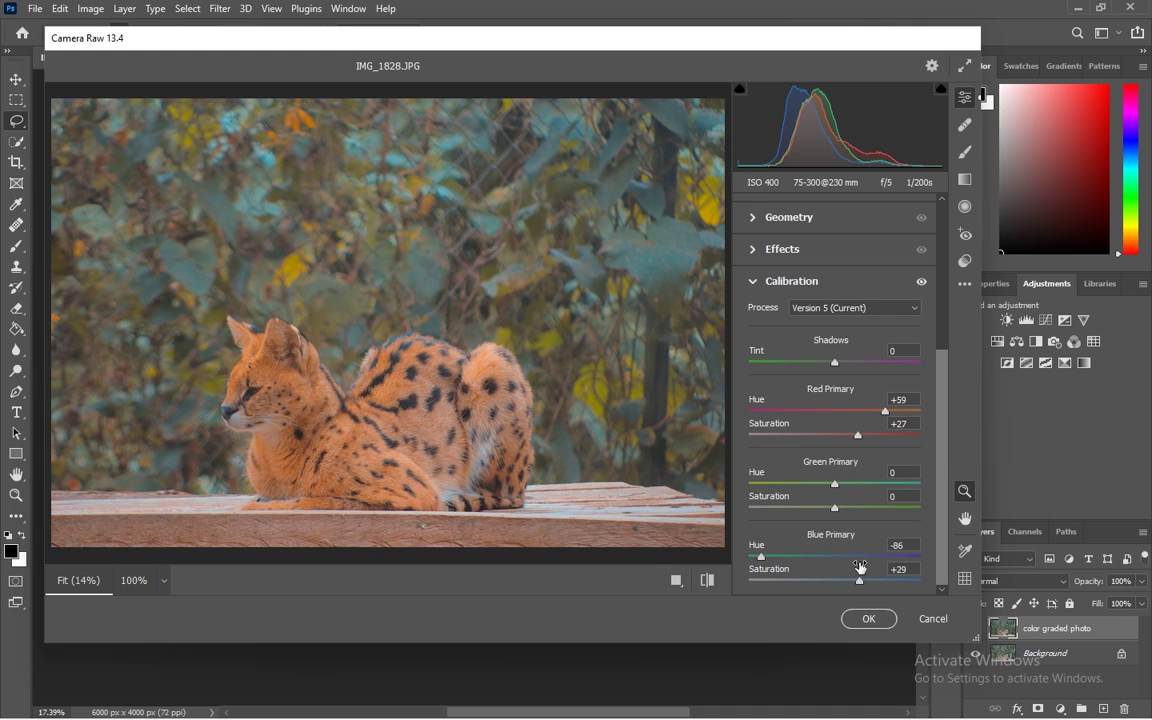
click(705, 582)
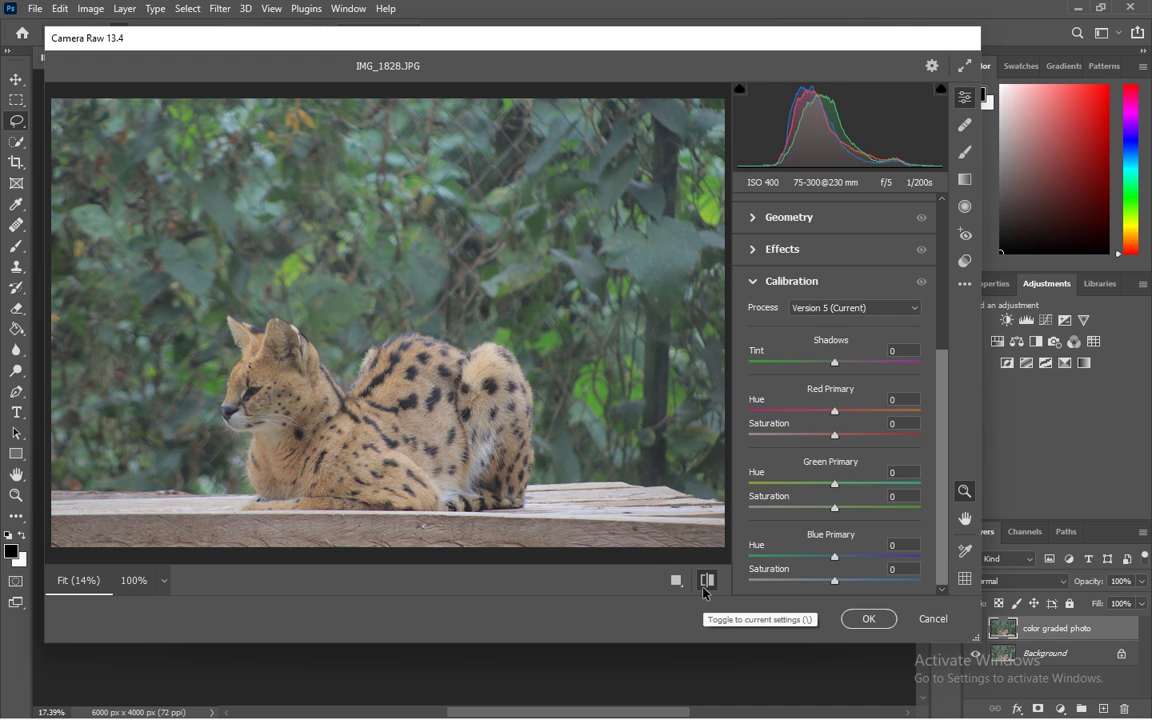
click(706, 584)
click(706, 584)
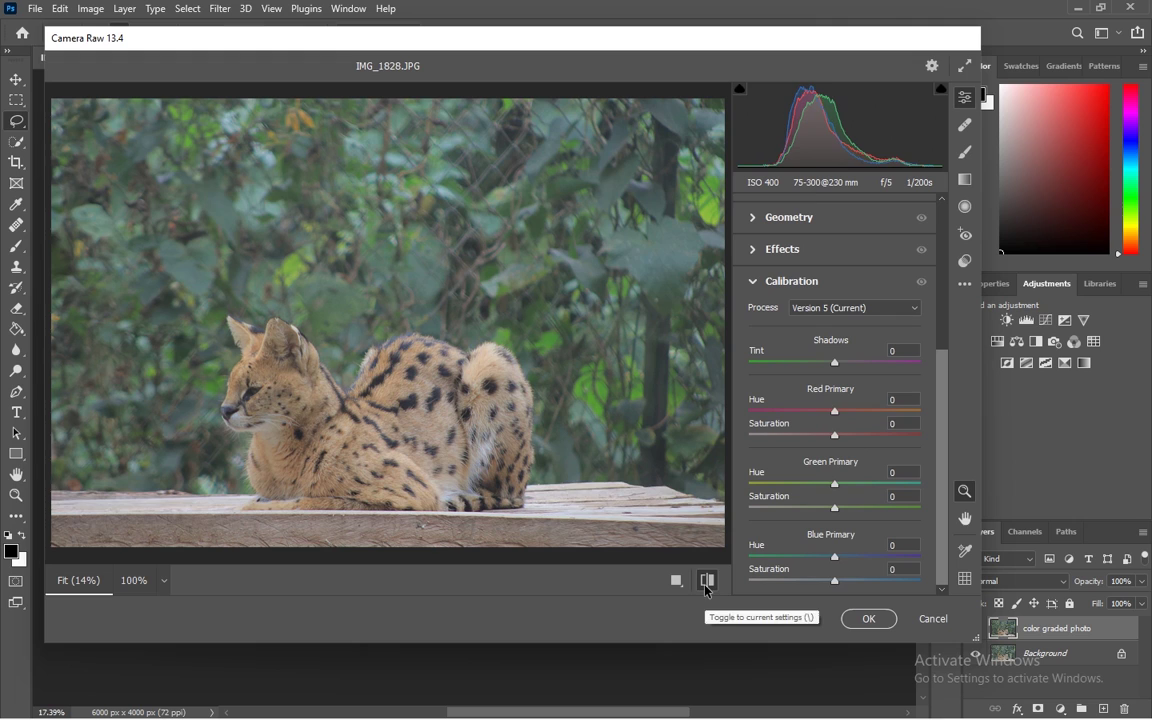
click(706, 584)
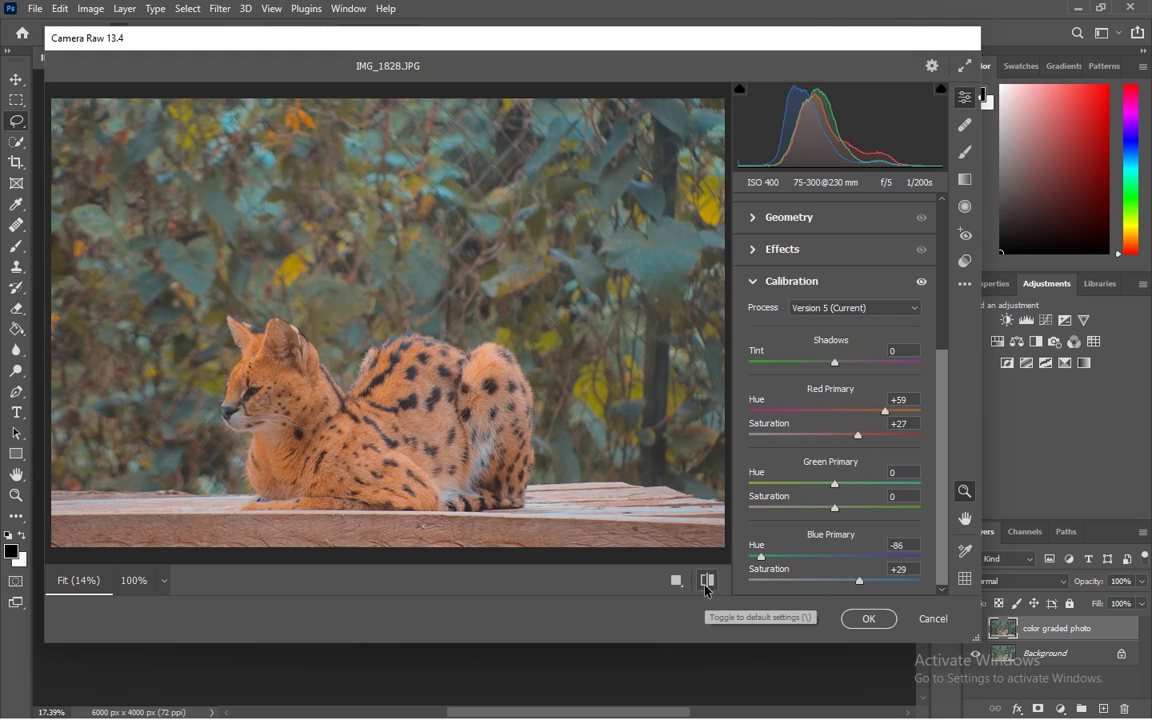
Step: Set Color Mixer hue to Yellows -98, Greens -79 and Oranges -17
click(753, 284)
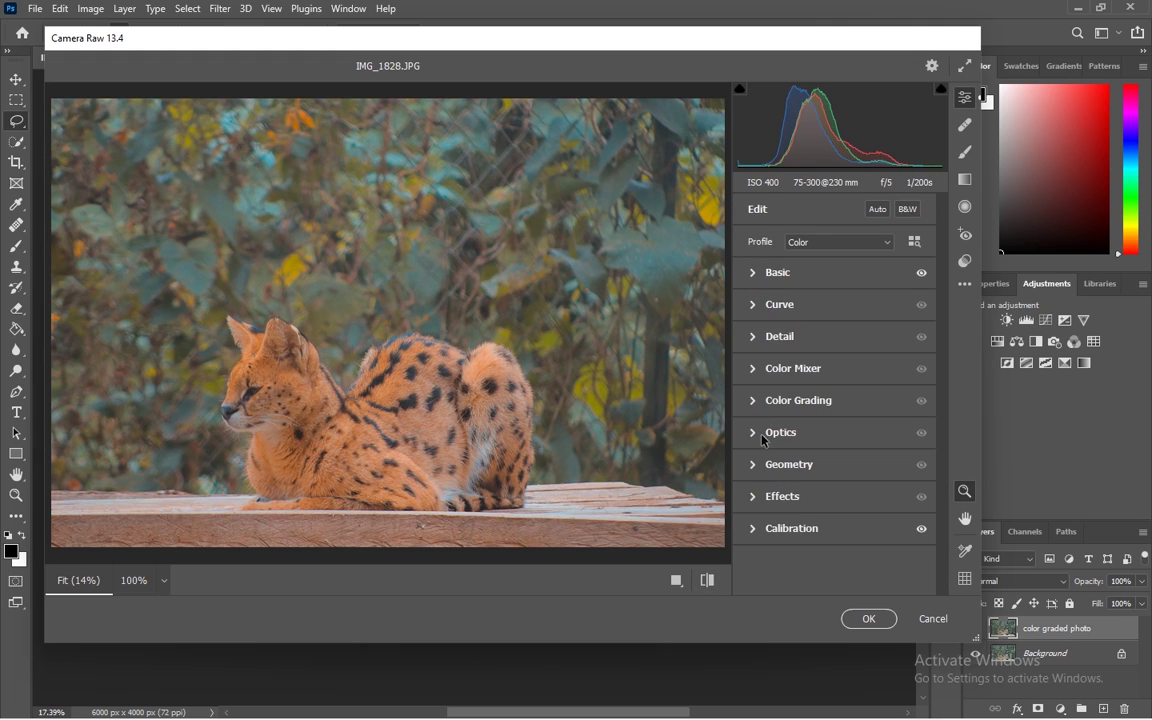
click(760, 368)
scroll(762, 355, down, 2)
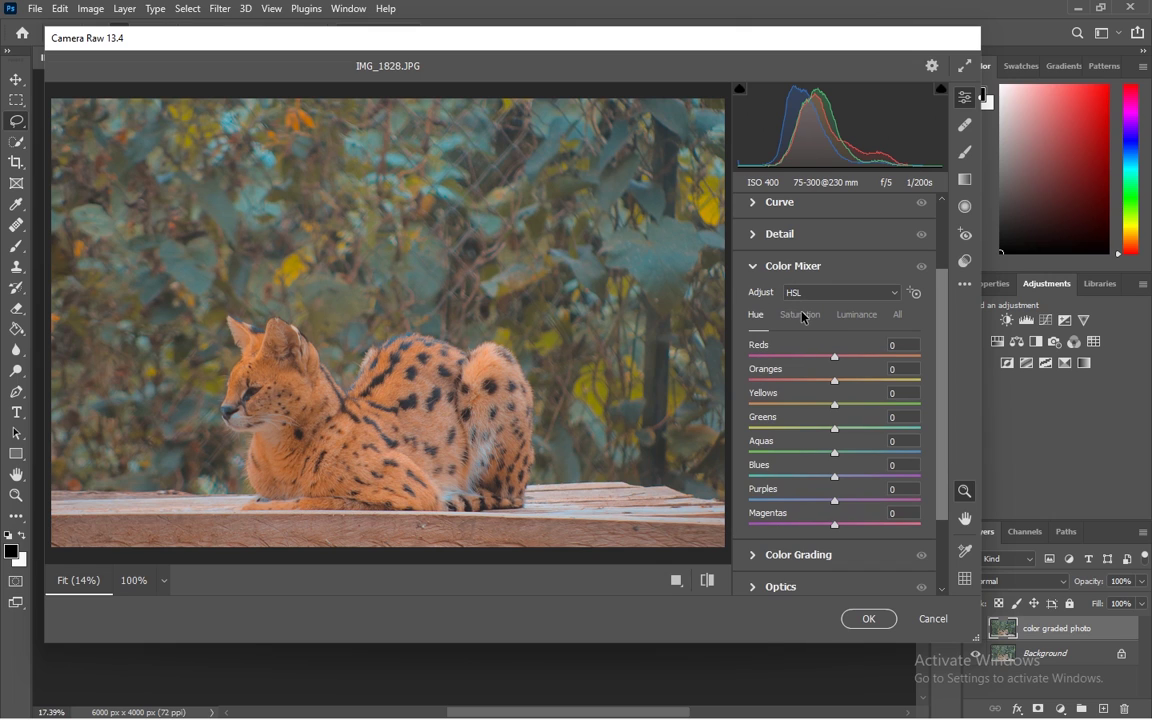
click(797, 315)
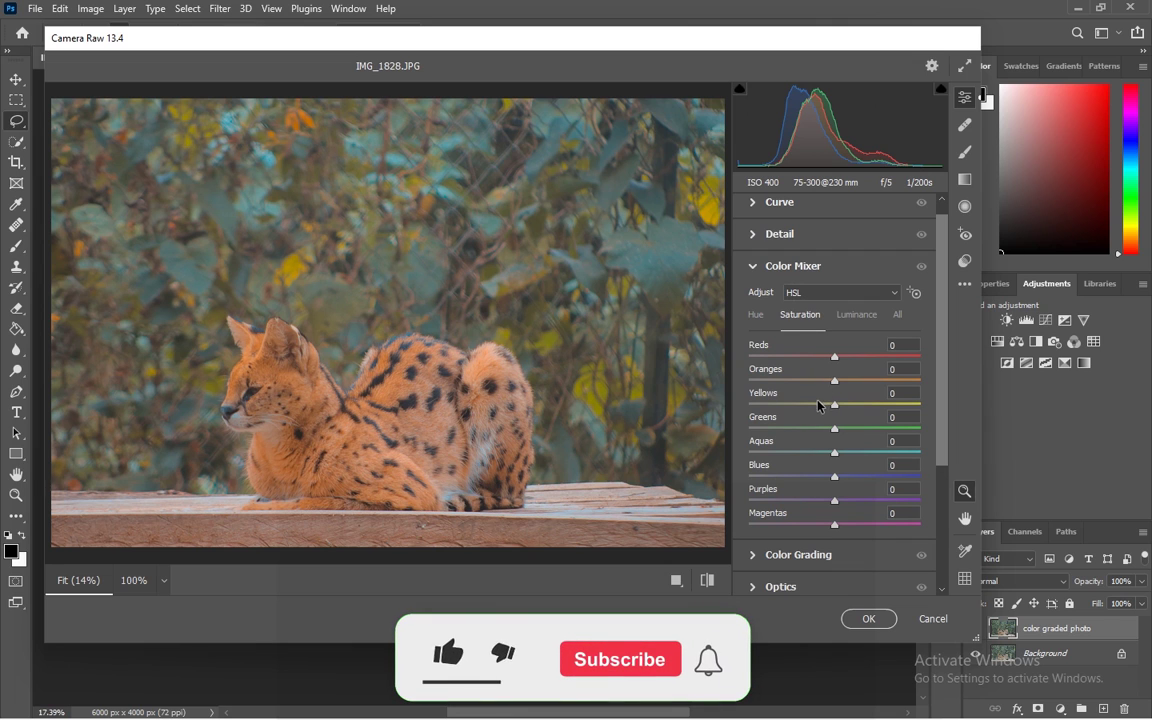
mouse_move(830, 404)
mouse_down()
mouse_move(684, 399)
mouse_move(833, 404)
mouse_up()
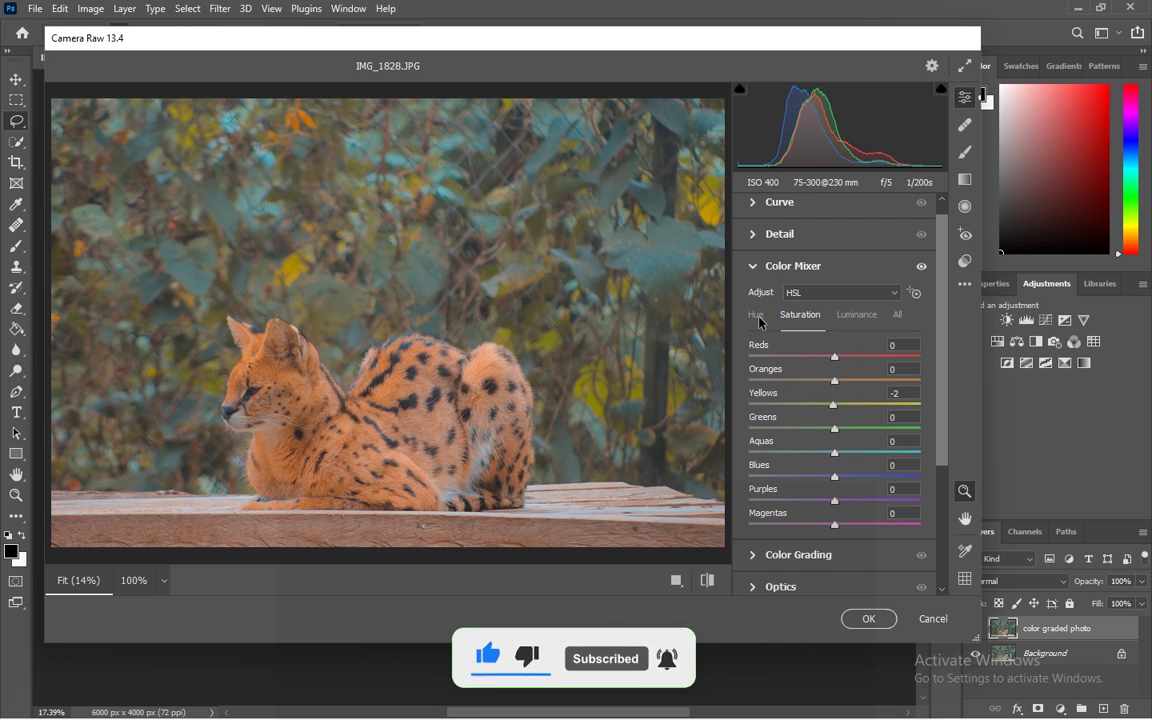
click(757, 317)
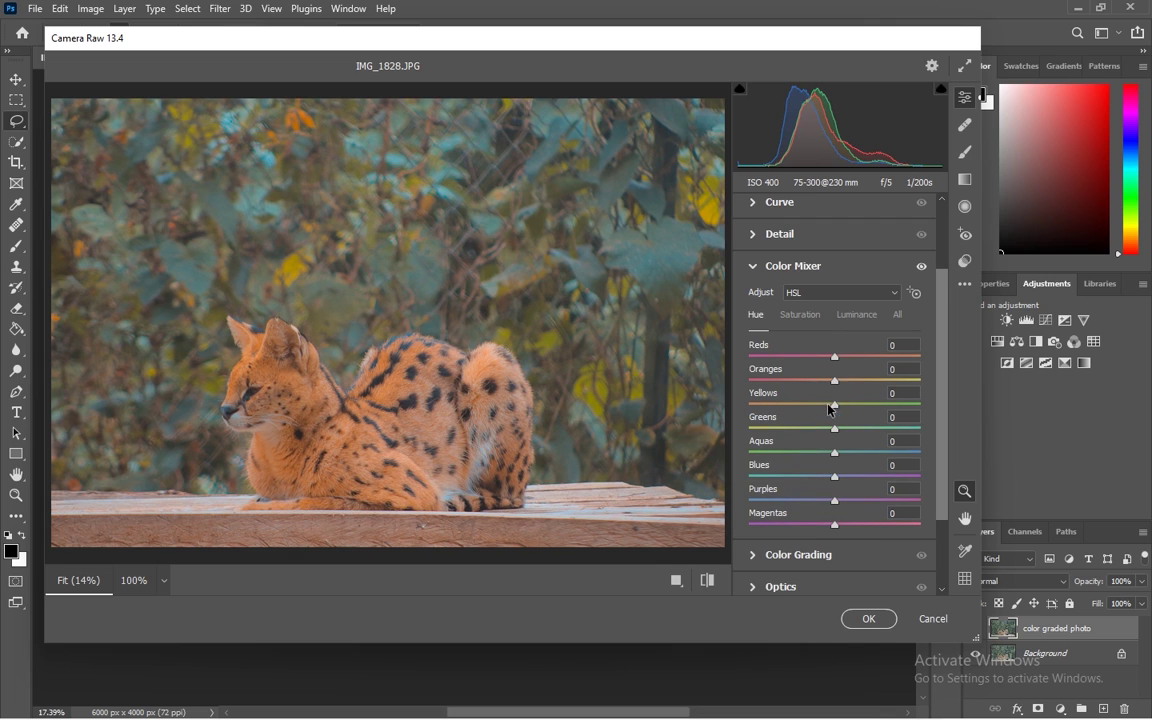
drag(828, 406, 752, 410)
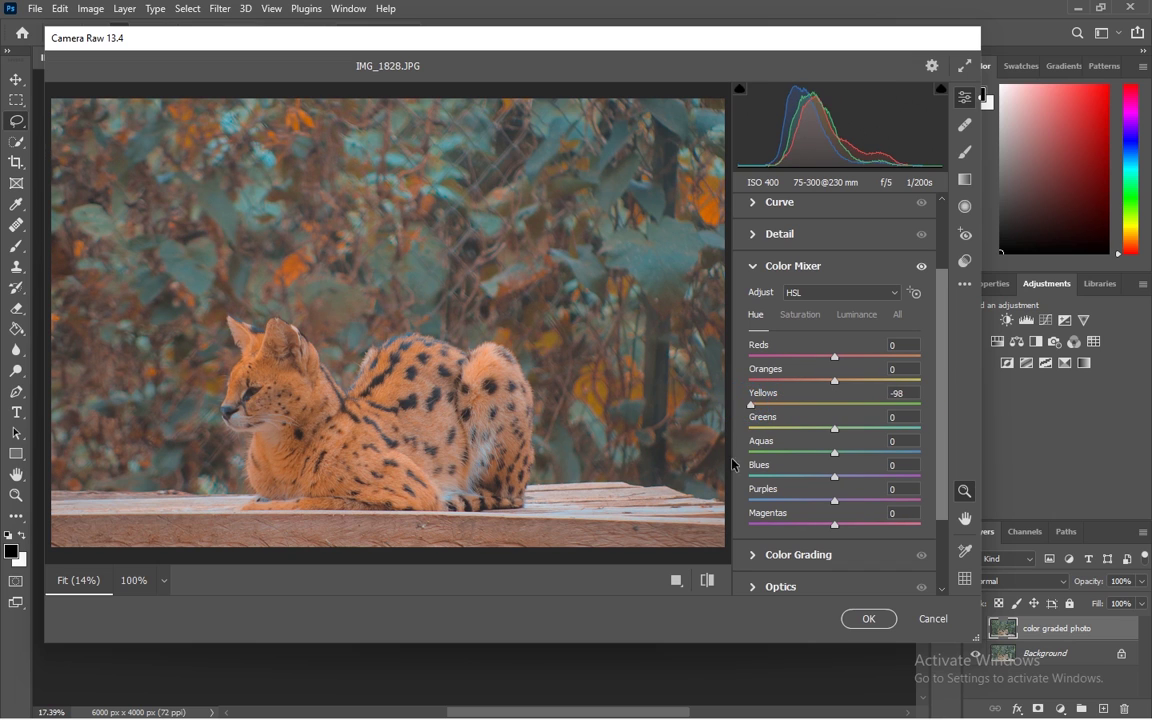
click(708, 580)
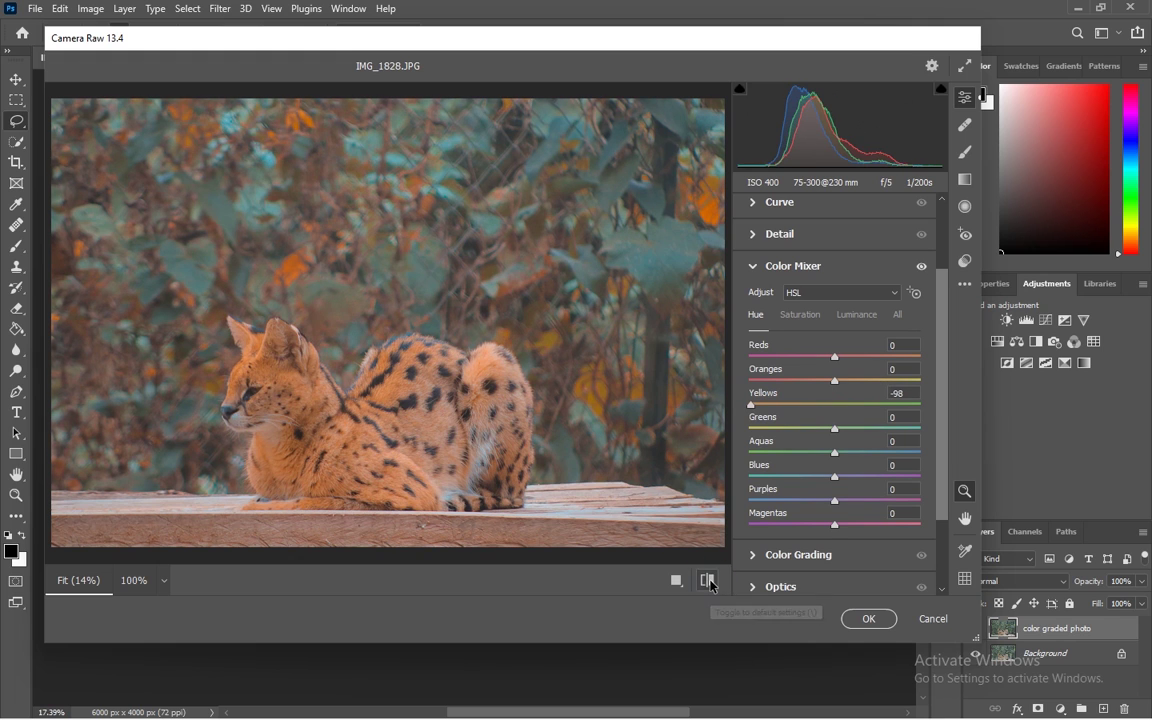
drag(799, 426, 768, 428)
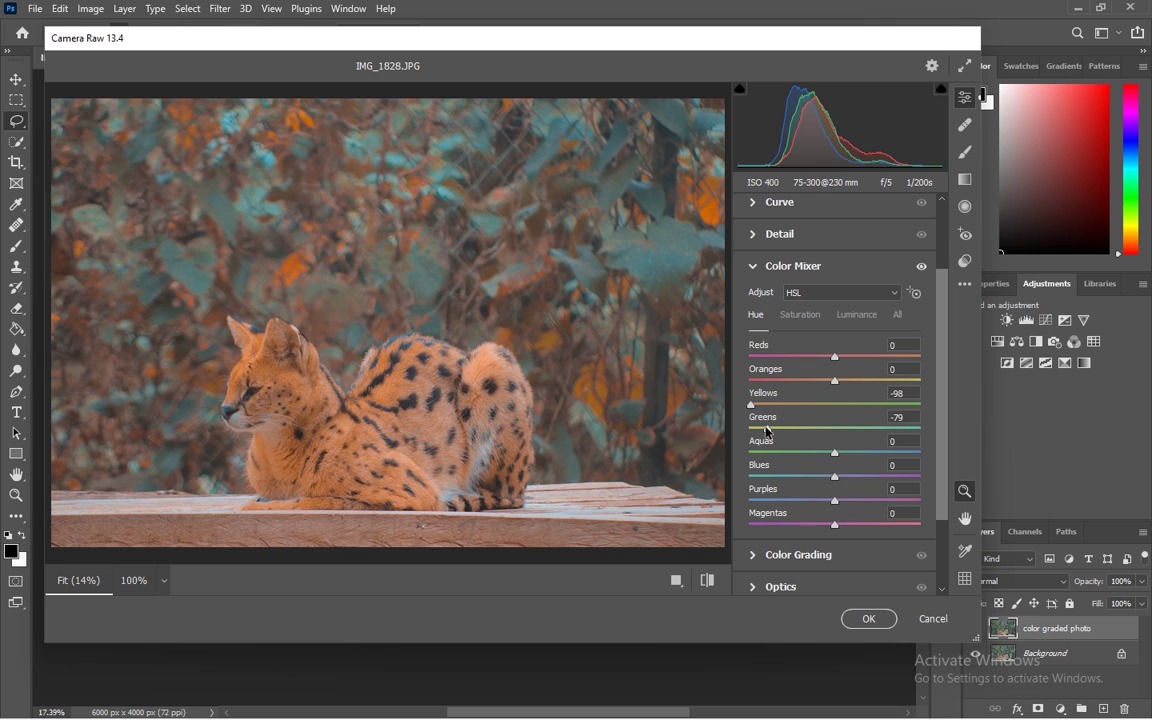
mouse_move(835, 380)
mouse_down()
mouse_move(812, 381)
mouse_move(852, 374)
mouse_move(820, 375)
mouse_up()
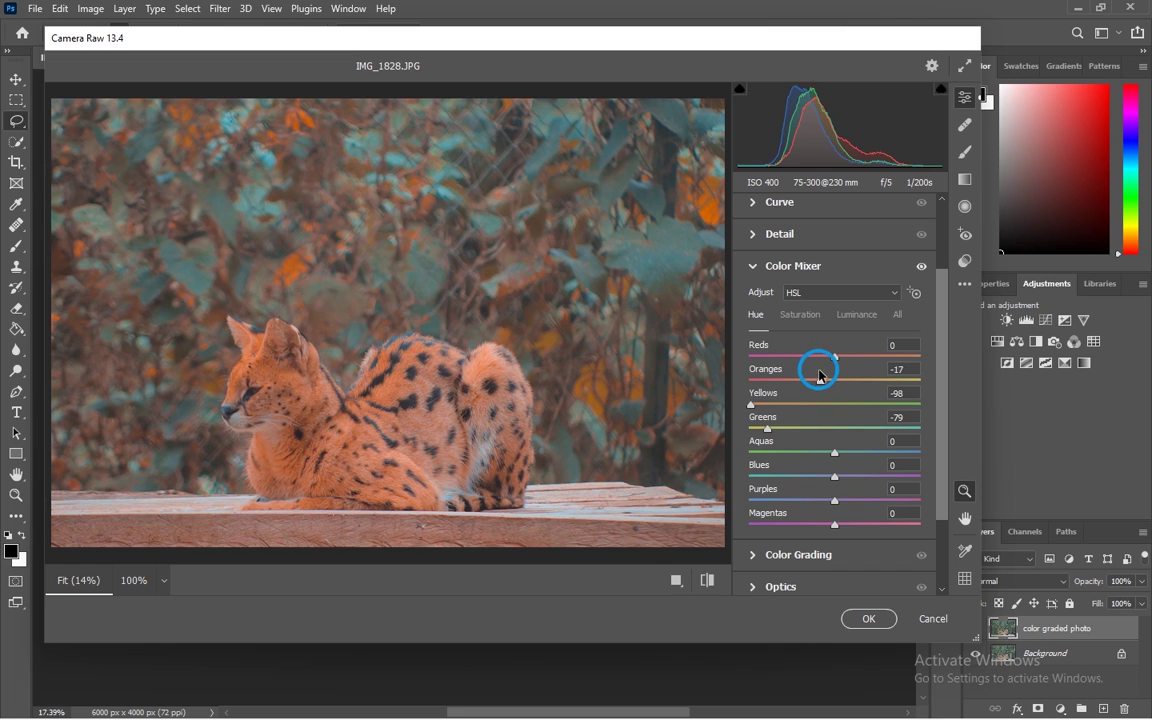
Step: Set Color Mixer saturation to Greens -100, Aquas -52 and Blues -19
click(800, 314)
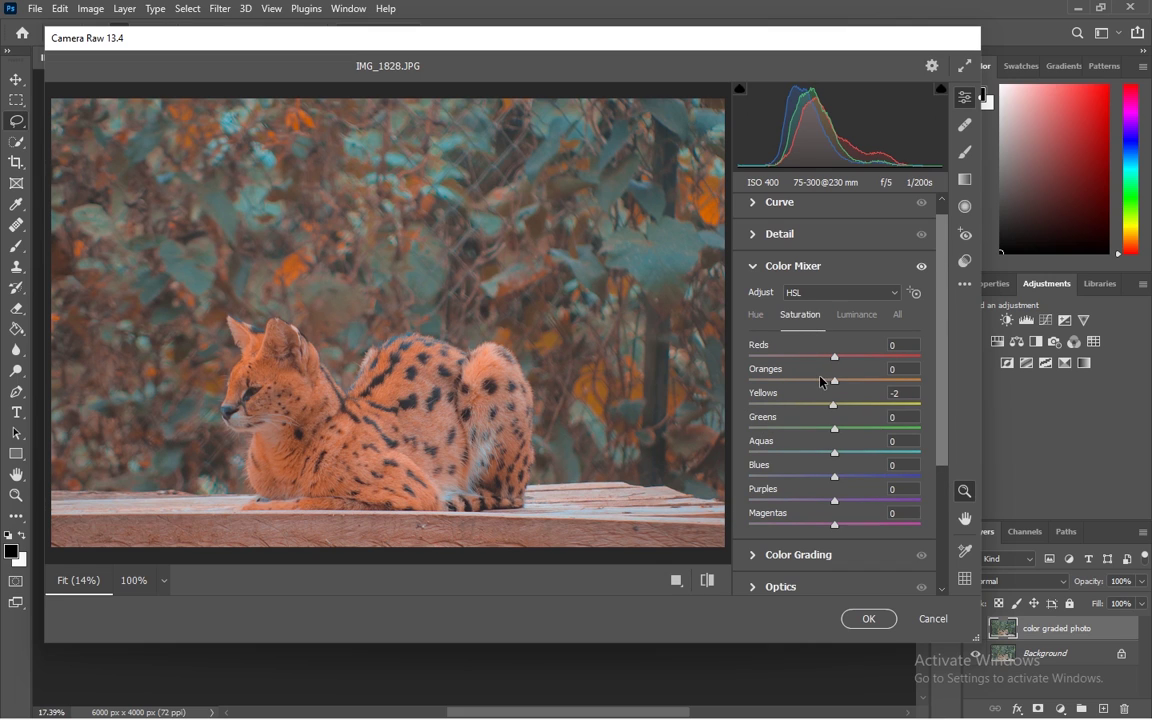
mouse_move(831, 404)
mouse_down()
mouse_move(797, 408)
mouse_move(835, 404)
mouse_up()
drag(832, 455, 970, 460)
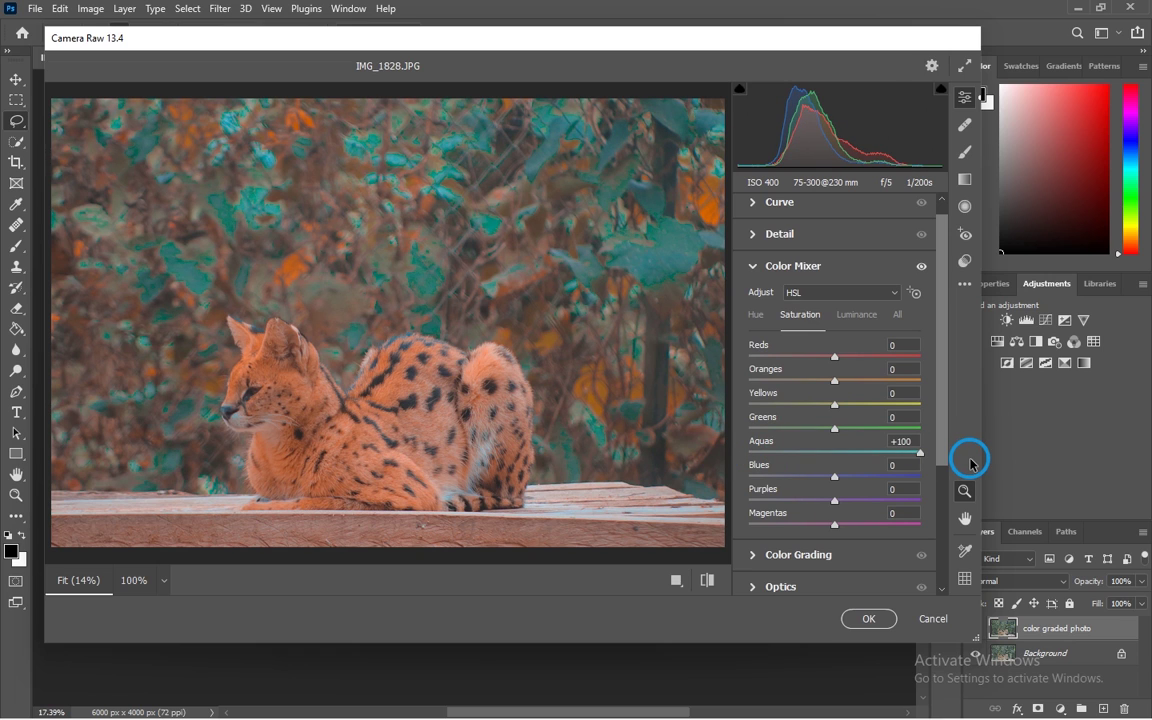
click(800, 447)
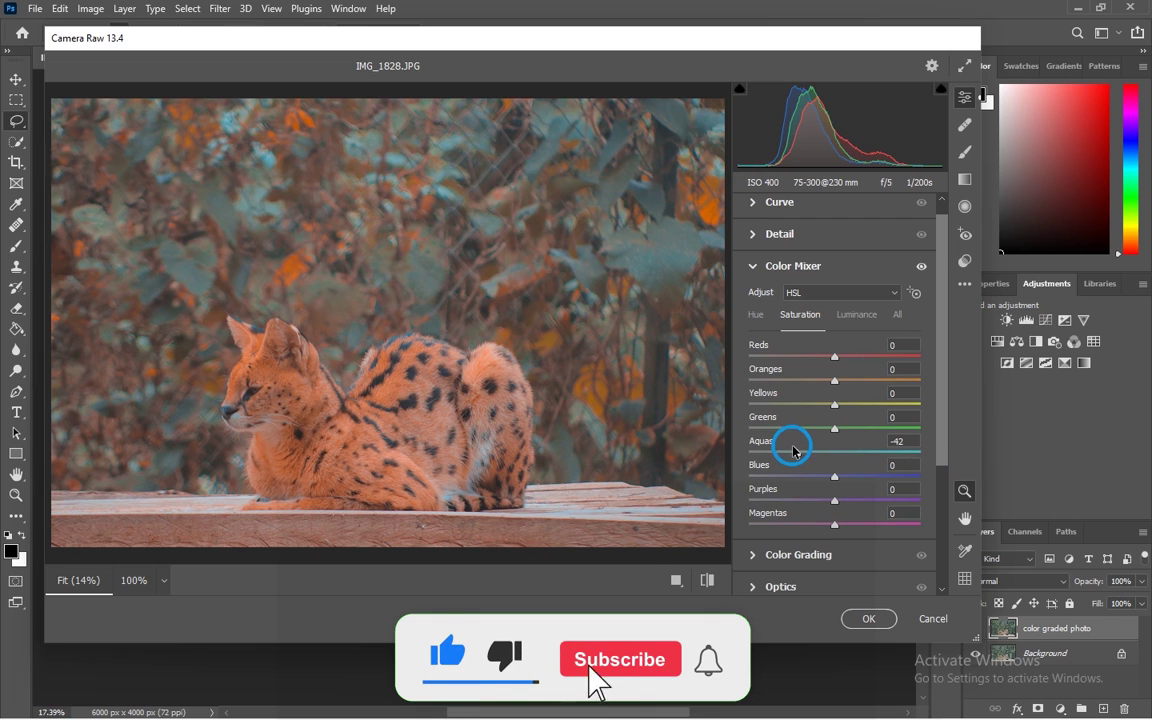
drag(793, 451, 570, 340)
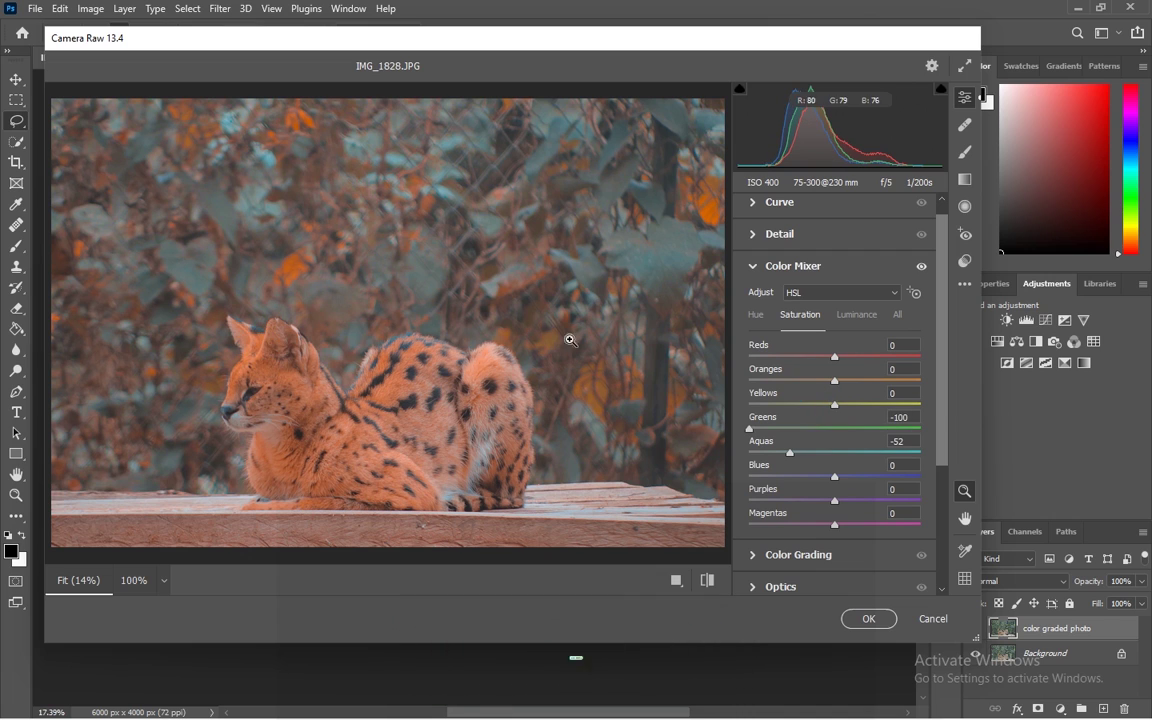
click(751, 476)
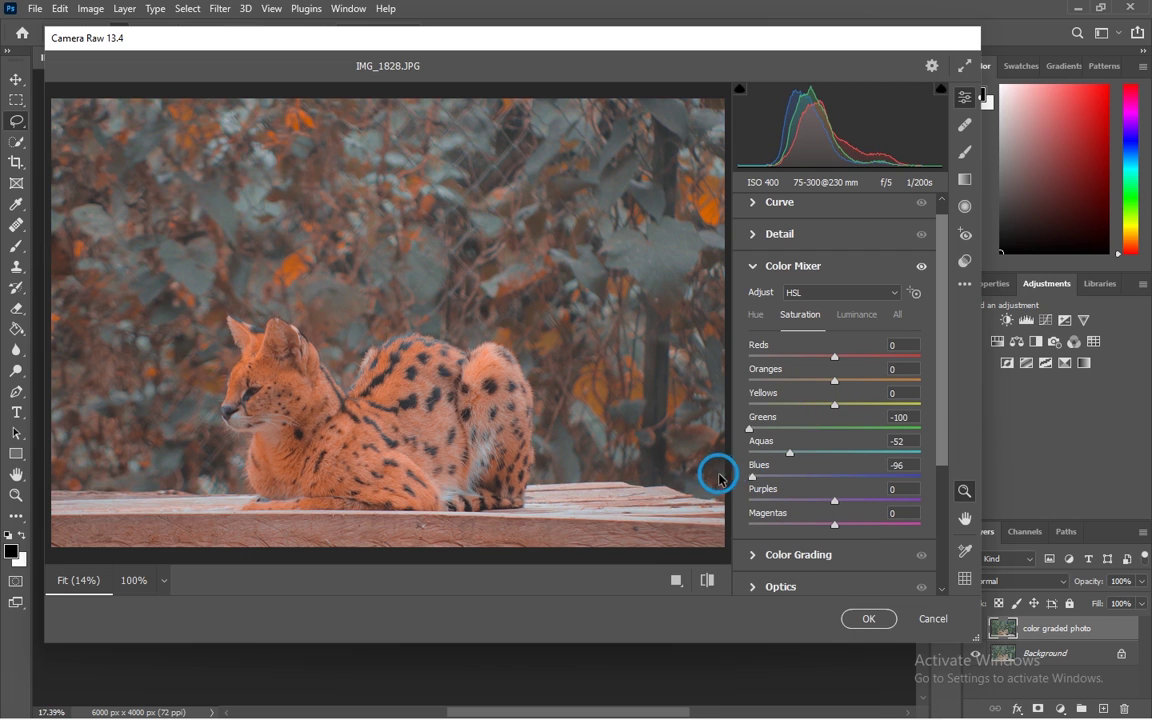
drag(752, 477, 800, 463)
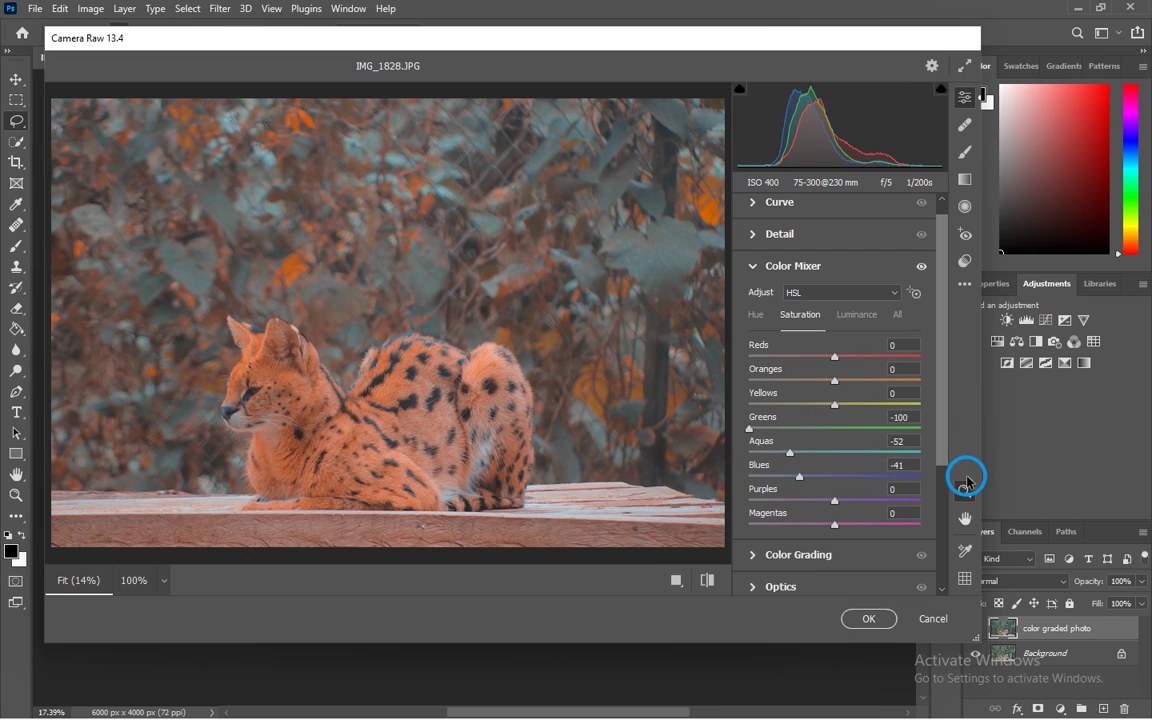
drag(967, 480, 815, 478)
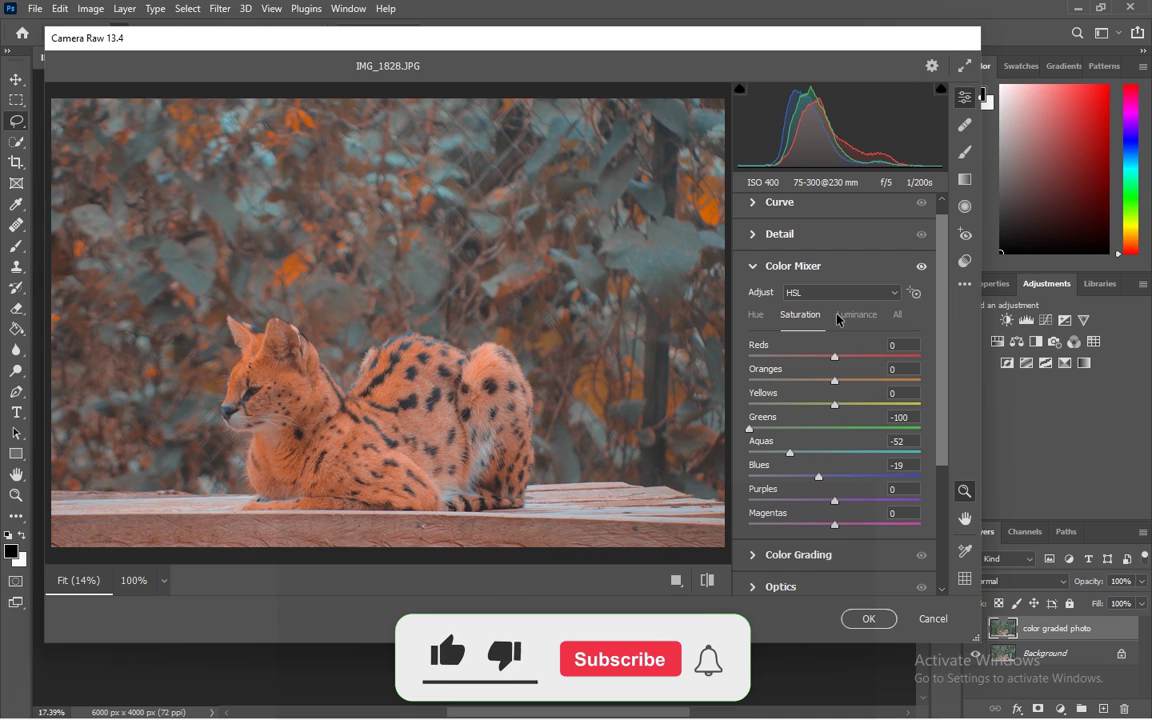
Step: Set Color Mixer luminance to Reds +37, Oranges +11, Aquas +76 and Blues -46
click(852, 315)
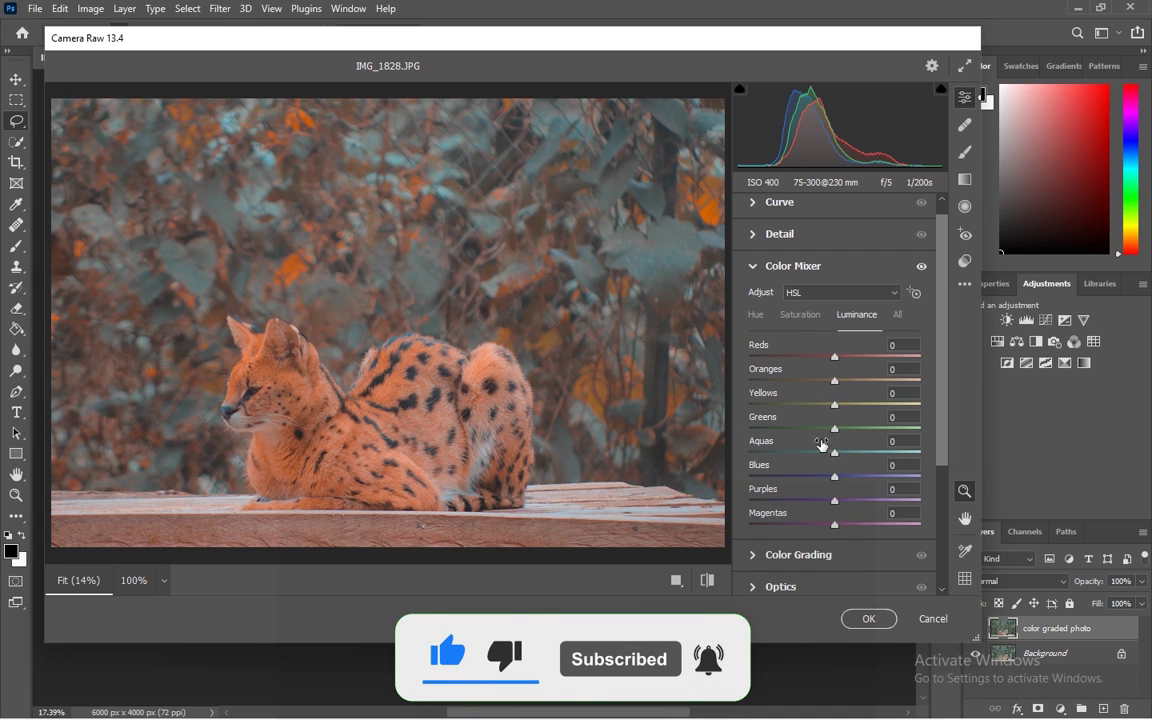
mouse_move(835, 357)
mouse_down()
mouse_move(866, 358)
mouse_move(823, 360)
mouse_move(951, 376)
mouse_move(680, 350)
mouse_move(987, 360)
mouse_move(697, 352)
mouse_move(1003, 397)
mouse_move(689, 370)
mouse_move(1044, 406)
mouse_move(843, 381)
mouse_up()
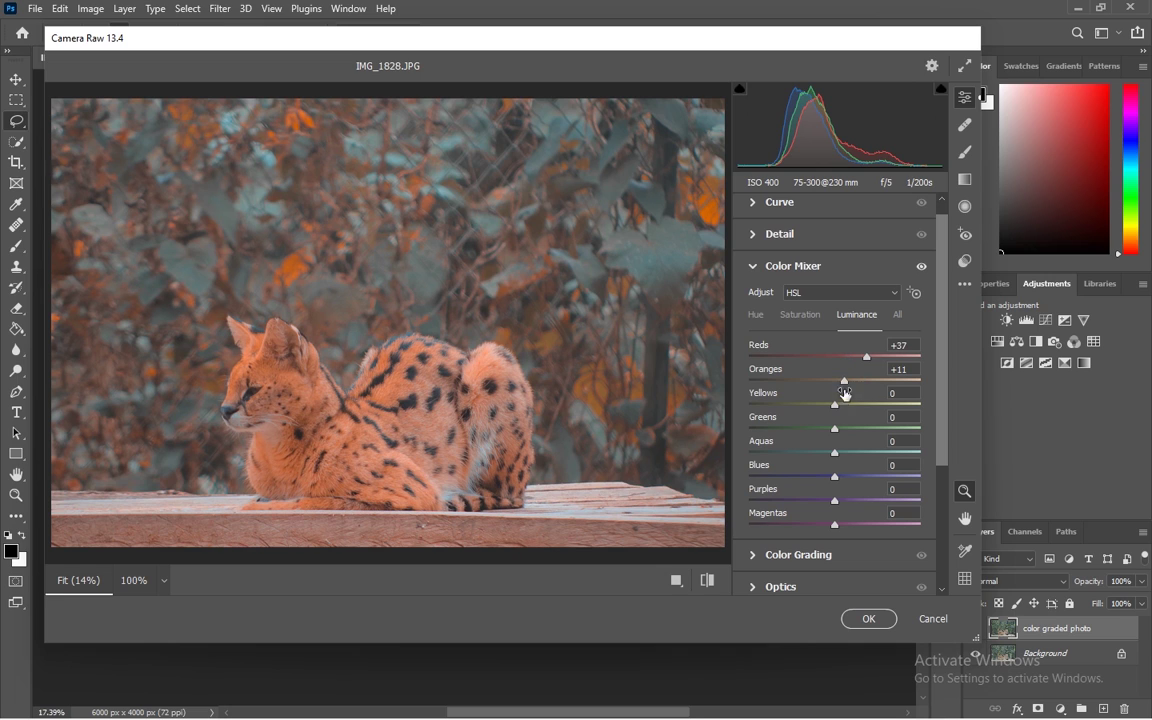
drag(835, 452, 897, 452)
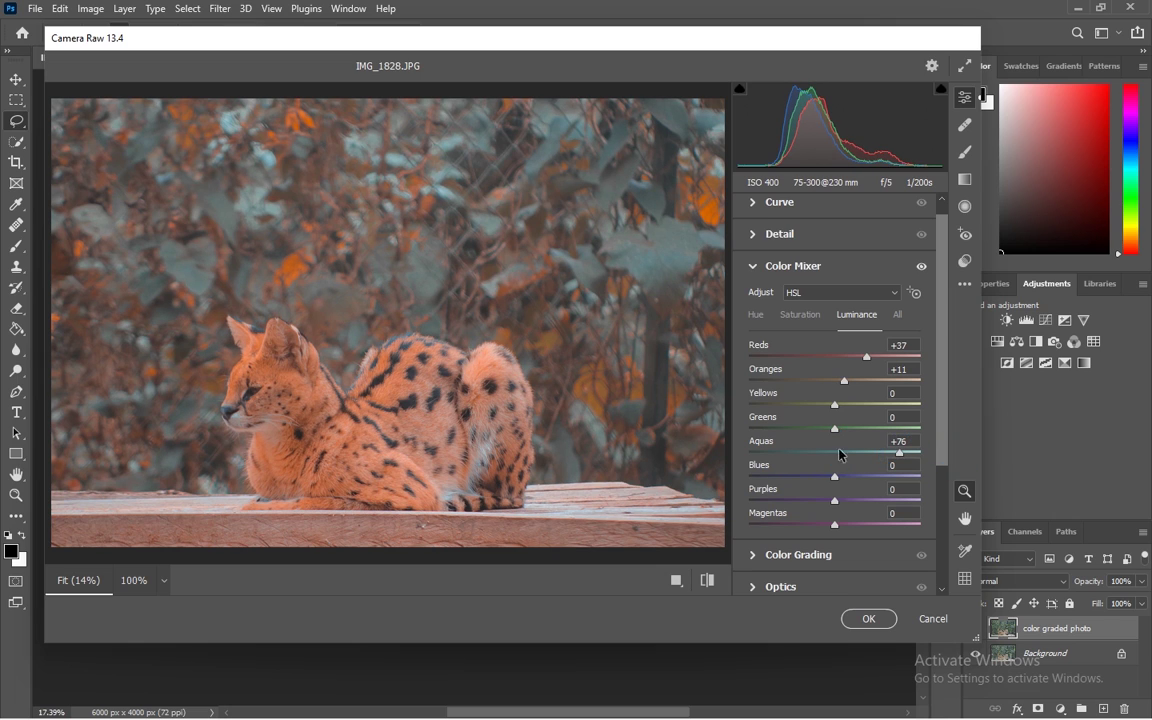
click(835, 478)
drag(835, 479, 794, 452)
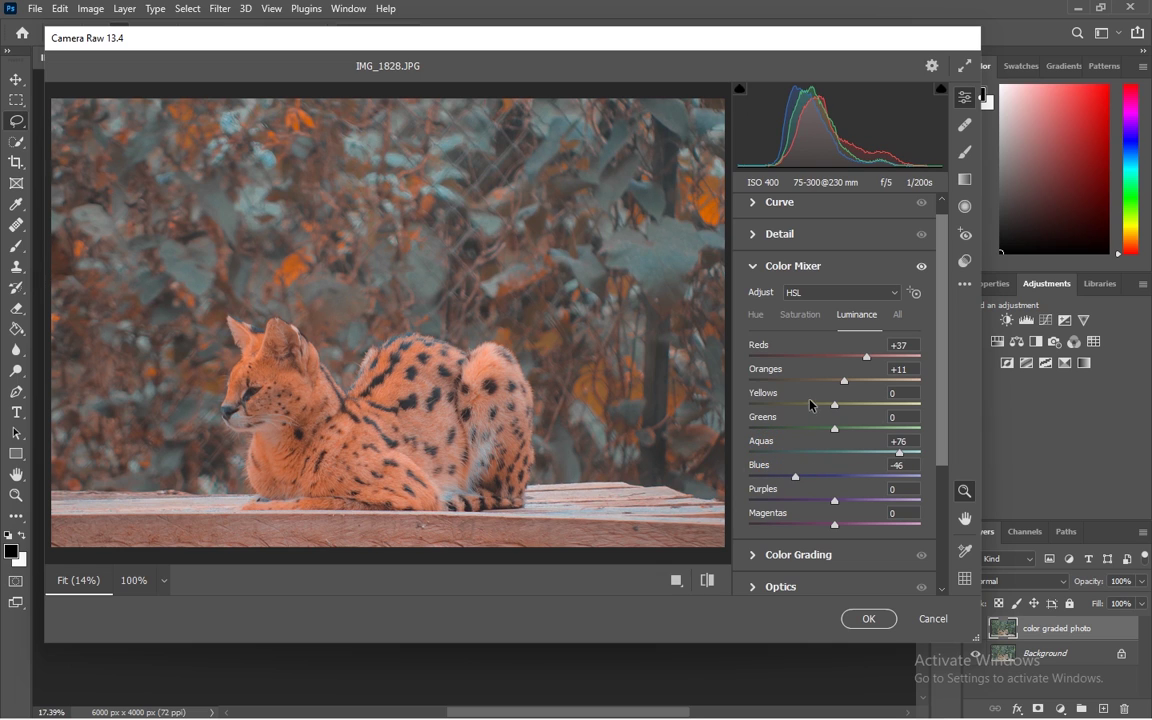
Step: In Color Grading, tint the shadows toward teal and darken them
click(770, 266)
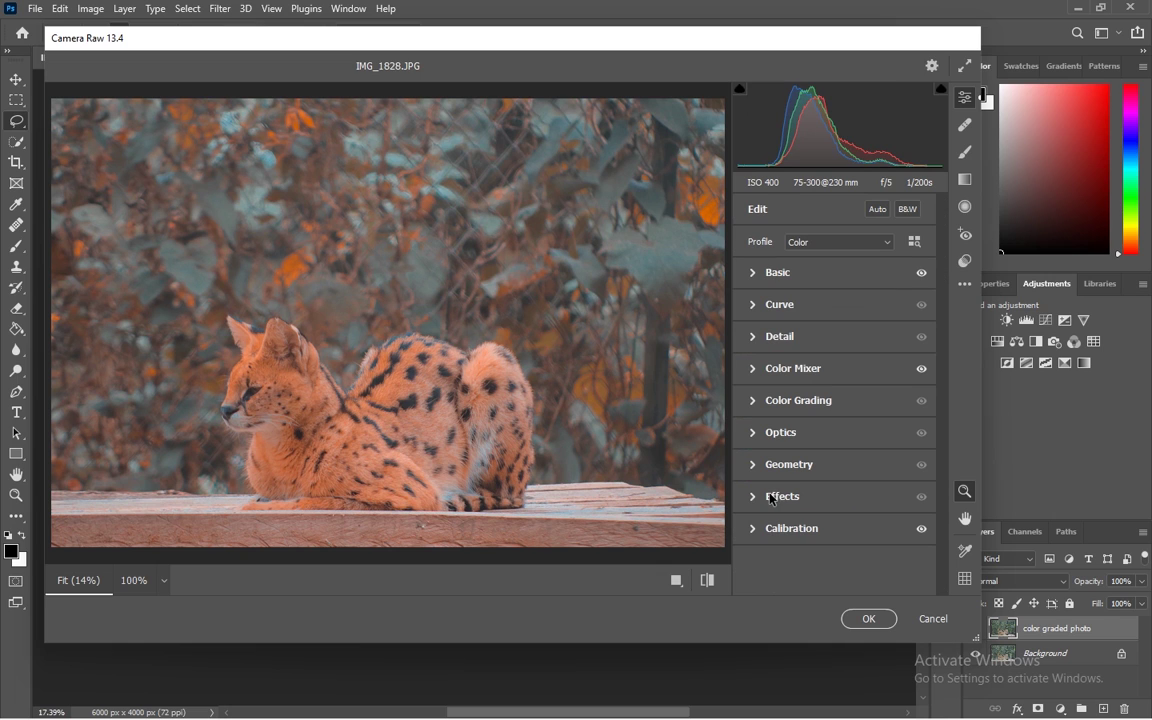
click(752, 403)
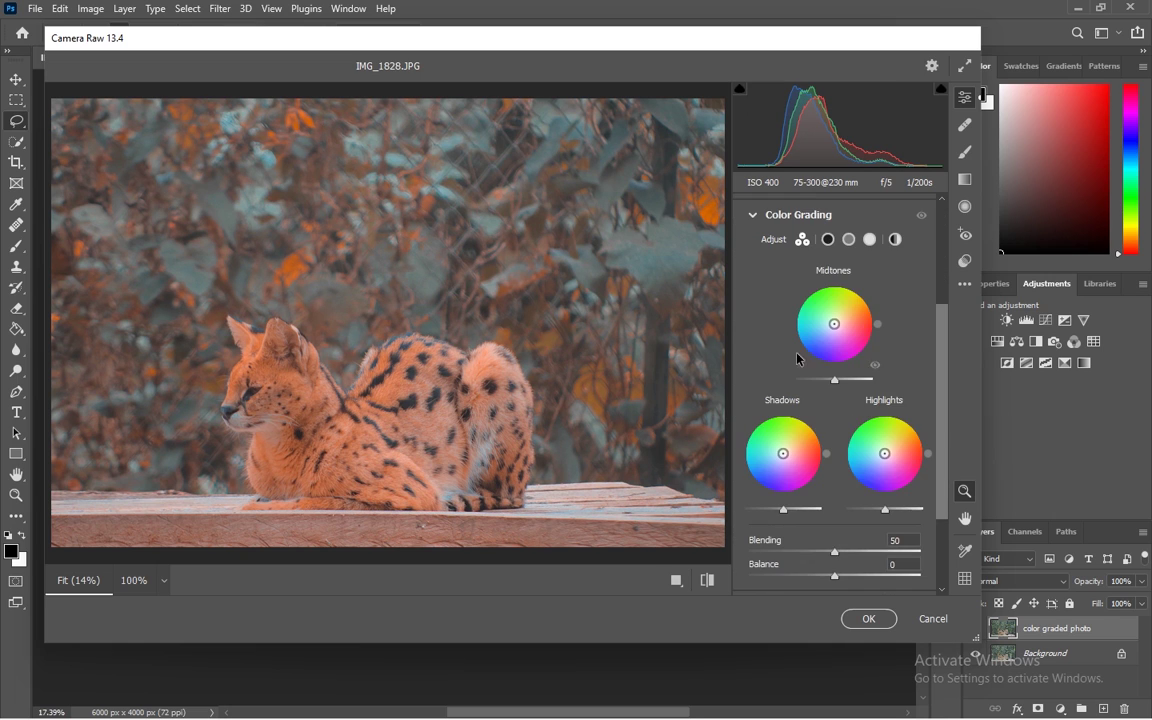
click(828, 240)
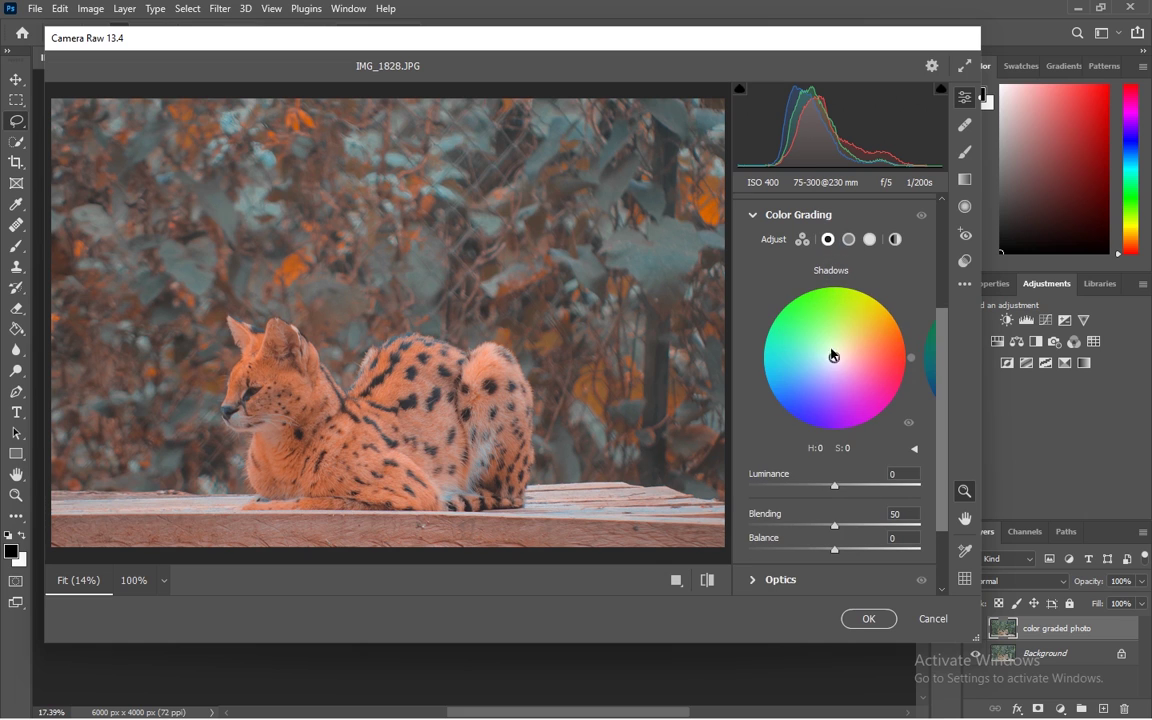
drag(836, 360, 813, 369)
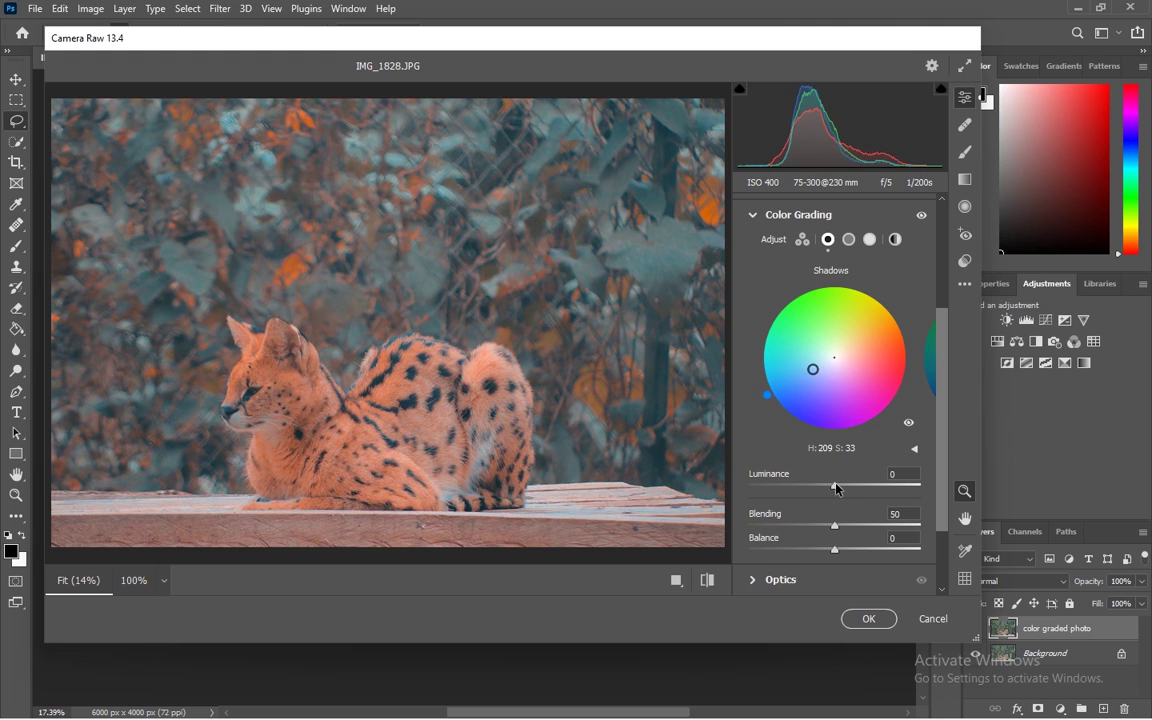
drag(836, 488, 778, 485)
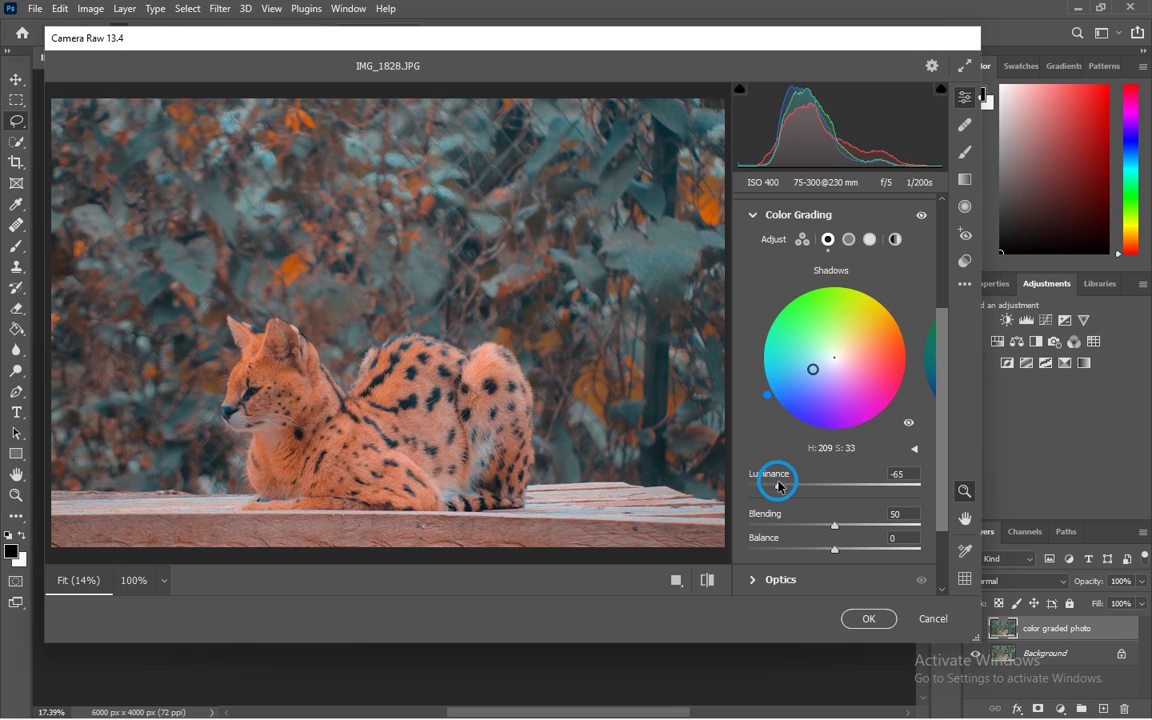
drag(767, 402, 717, 393)
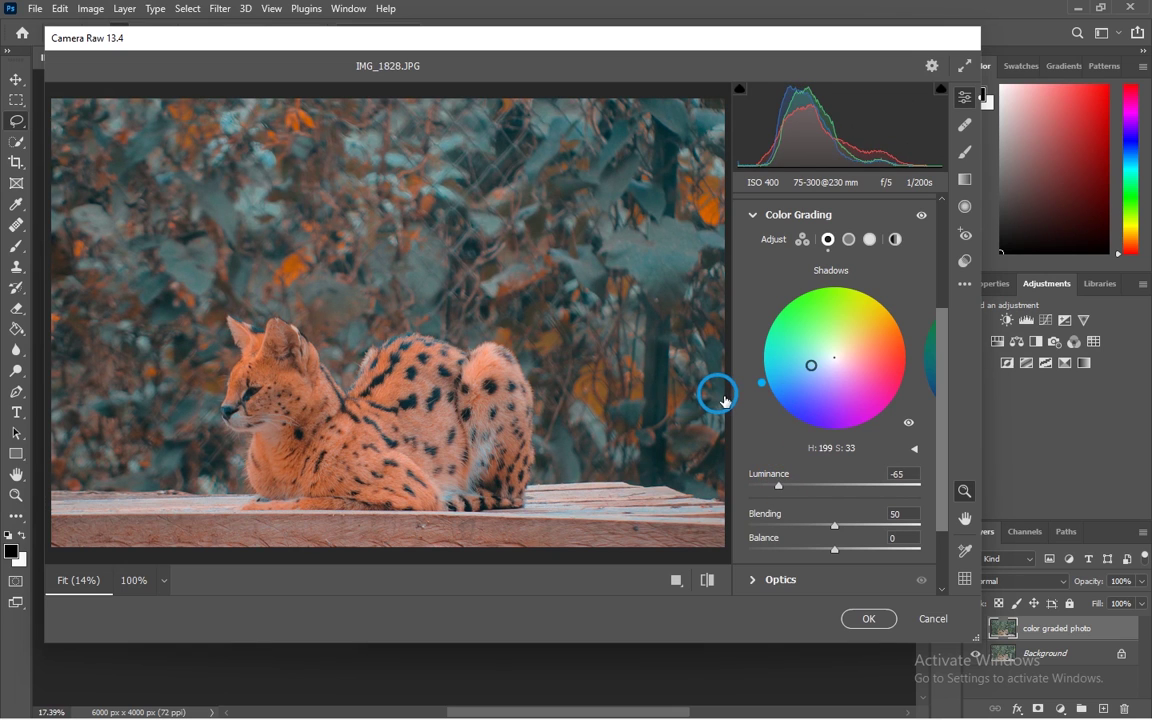
Step: Toggle the Color Grading effect off and on to compare, leaving it on
click(751, 216)
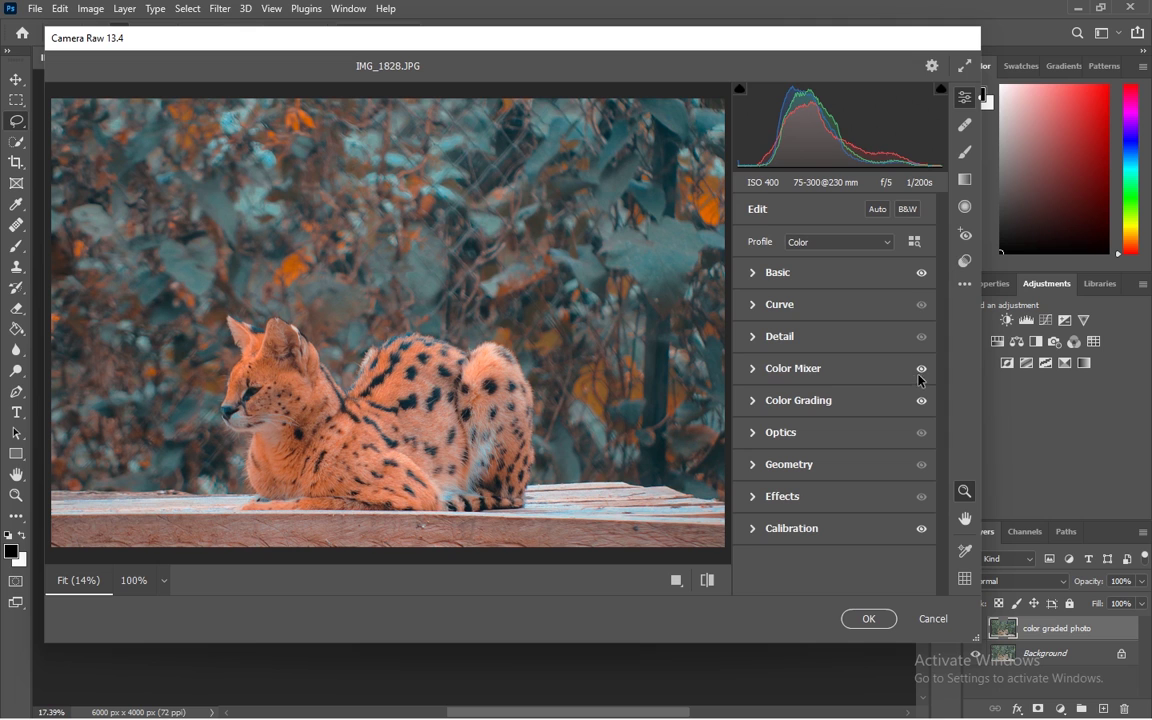
click(920, 401)
click(920, 401)
click(920, 401)
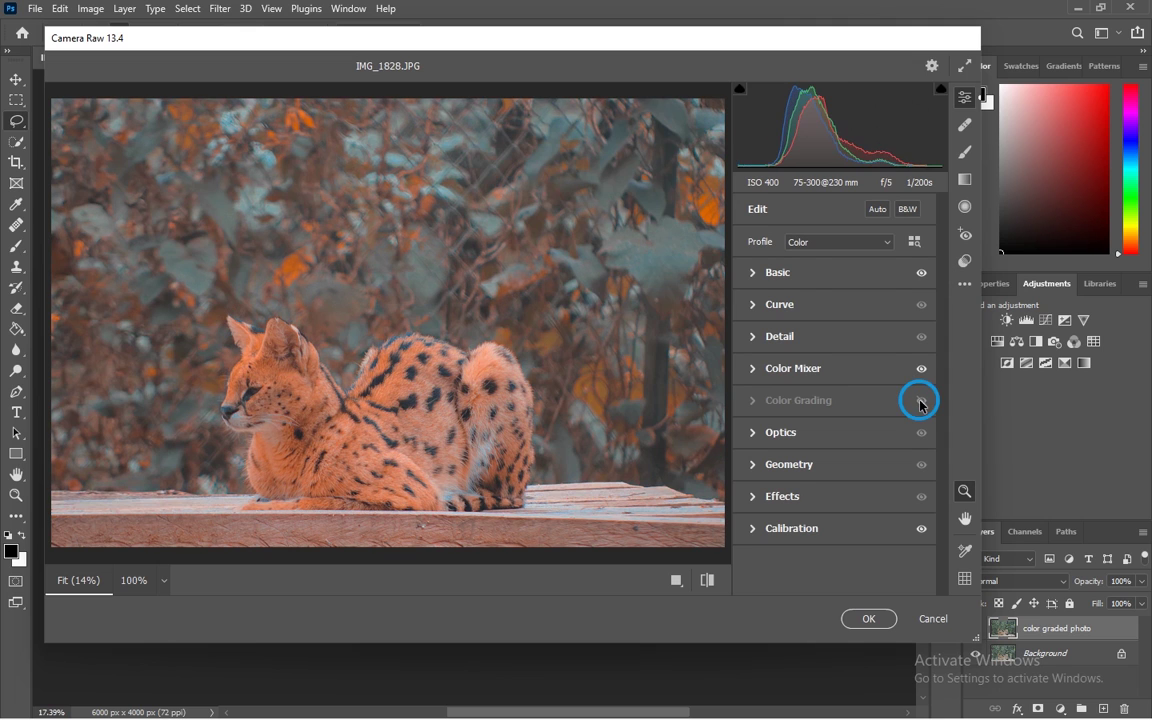
click(920, 402)
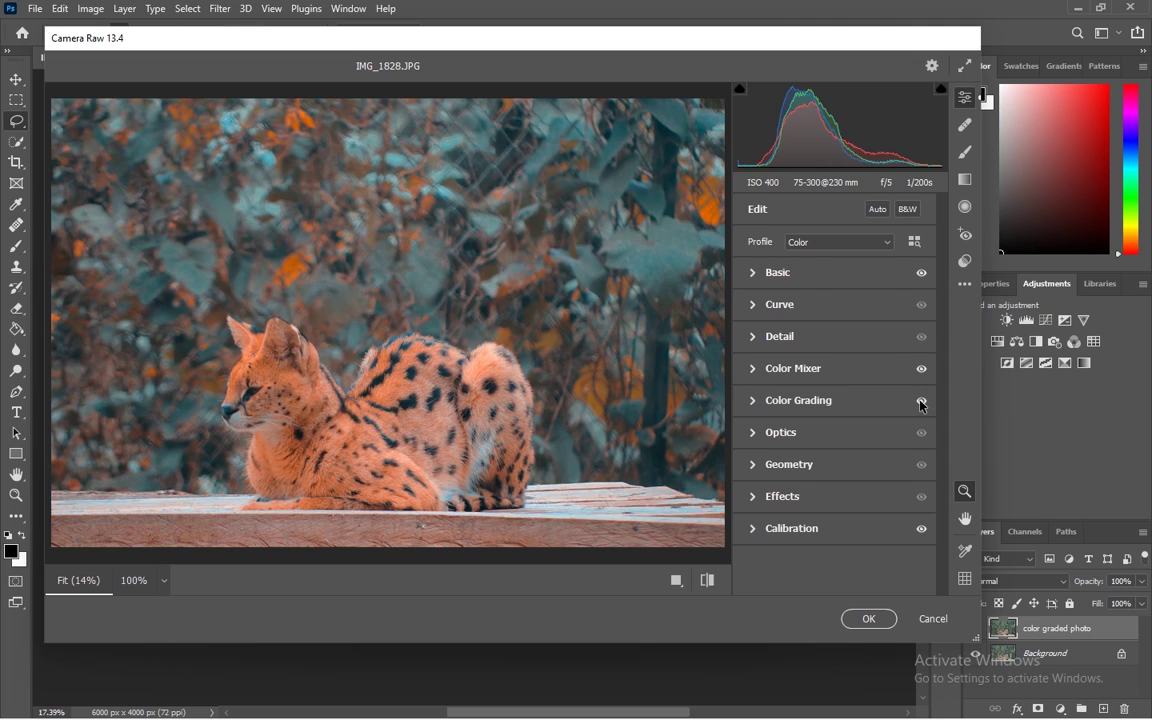
click(920, 402)
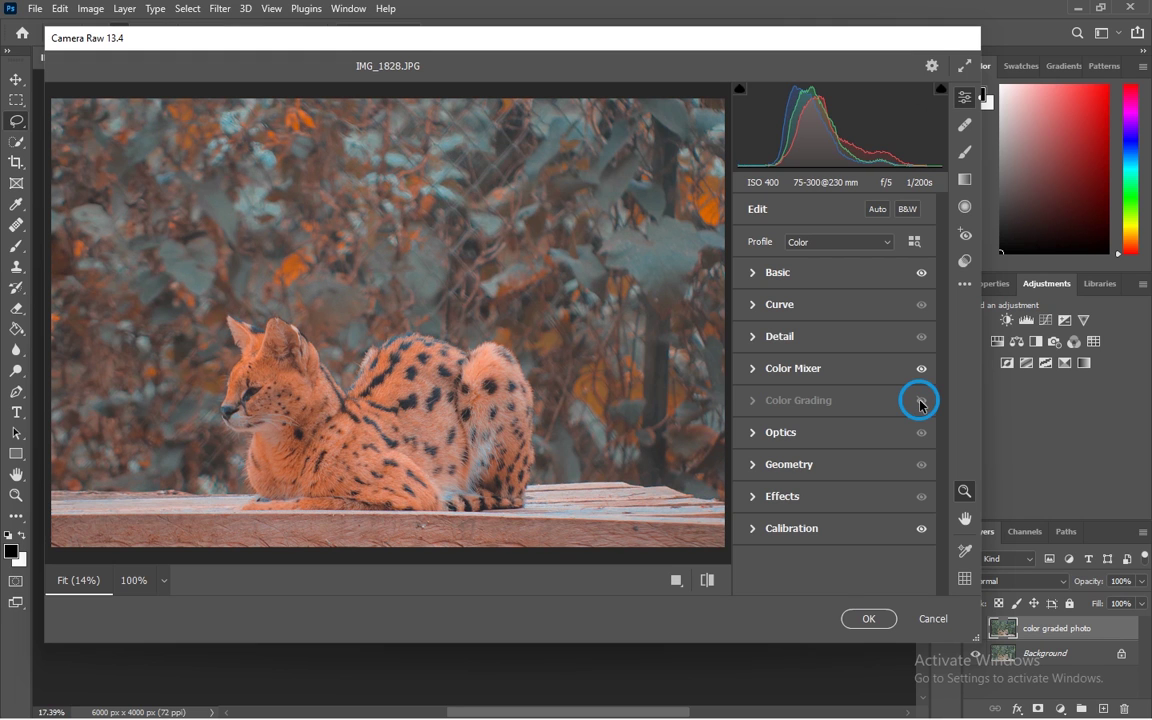
click(920, 402)
click(920, 402)
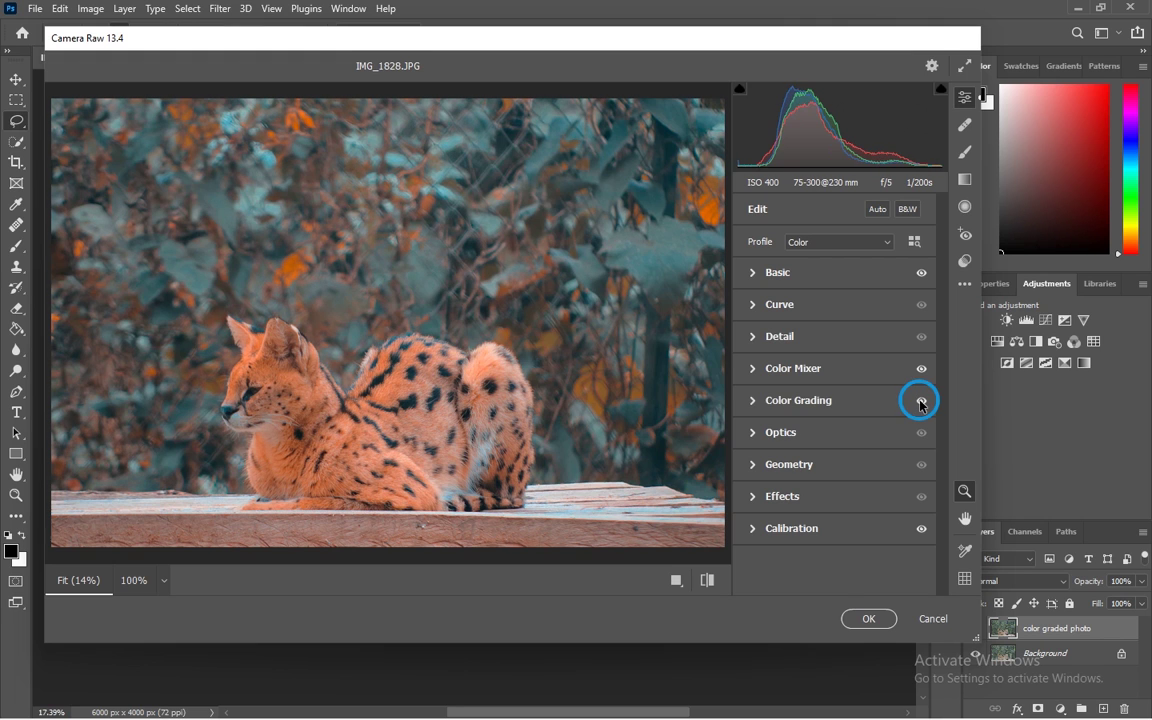
click(920, 402)
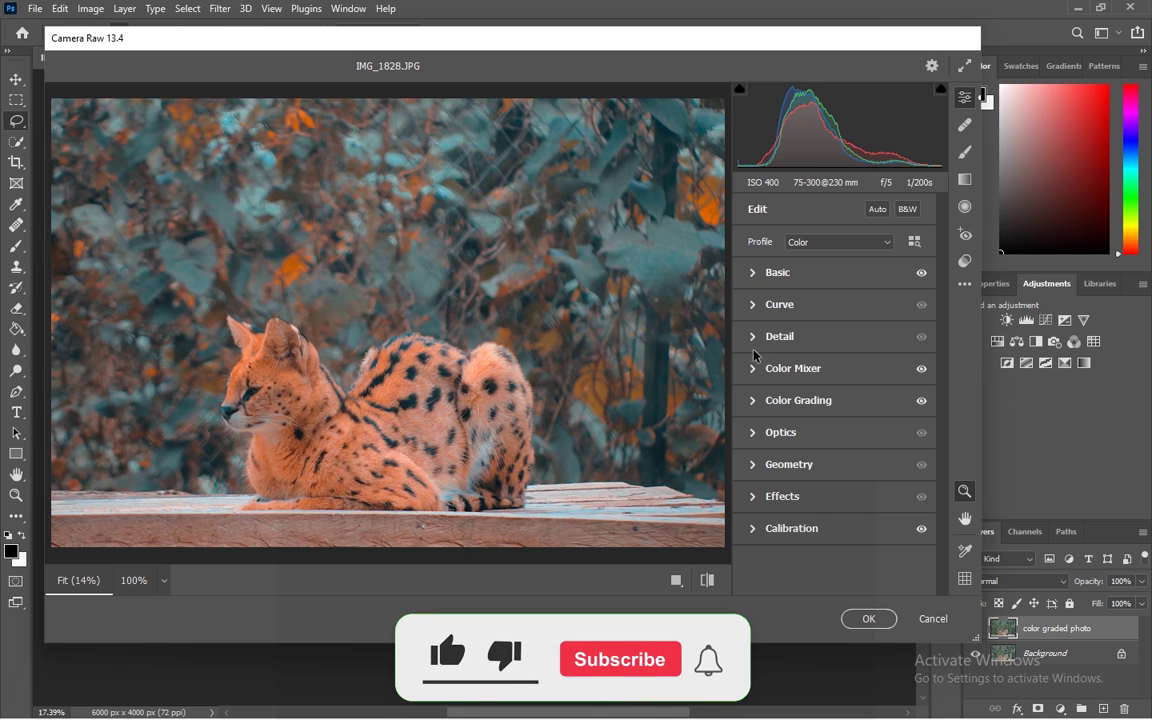
Step: Try points on the red channel tone curve, then reset it to a straight line
click(754, 304)
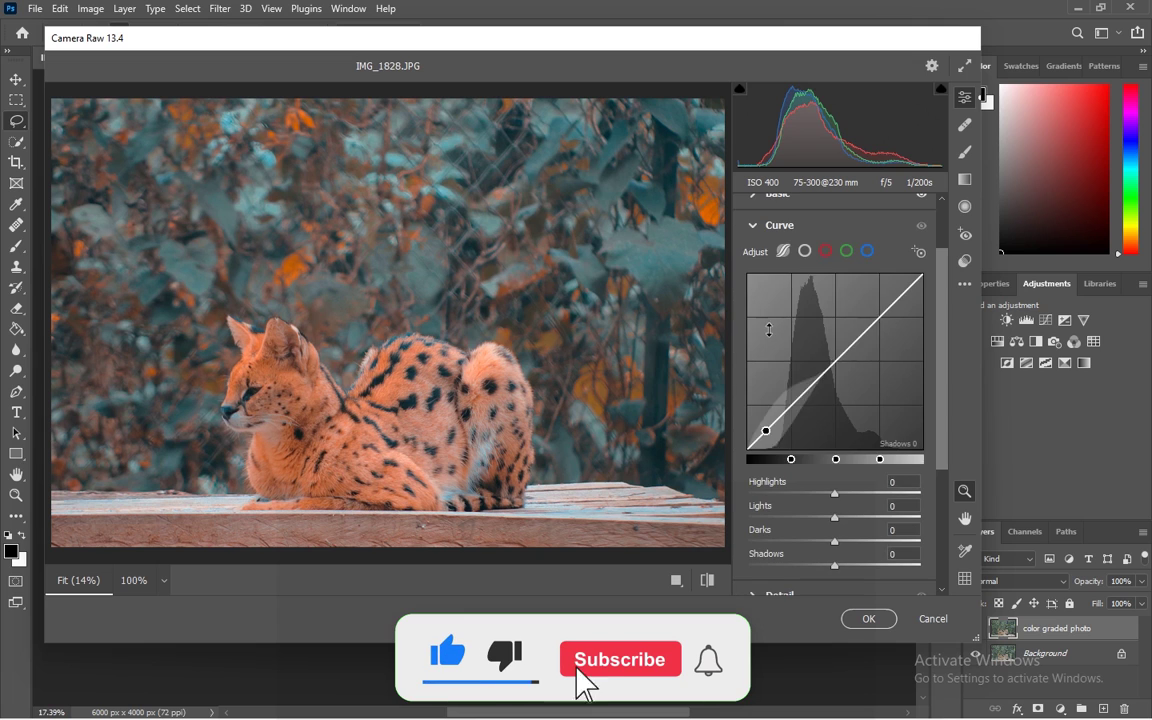
click(825, 251)
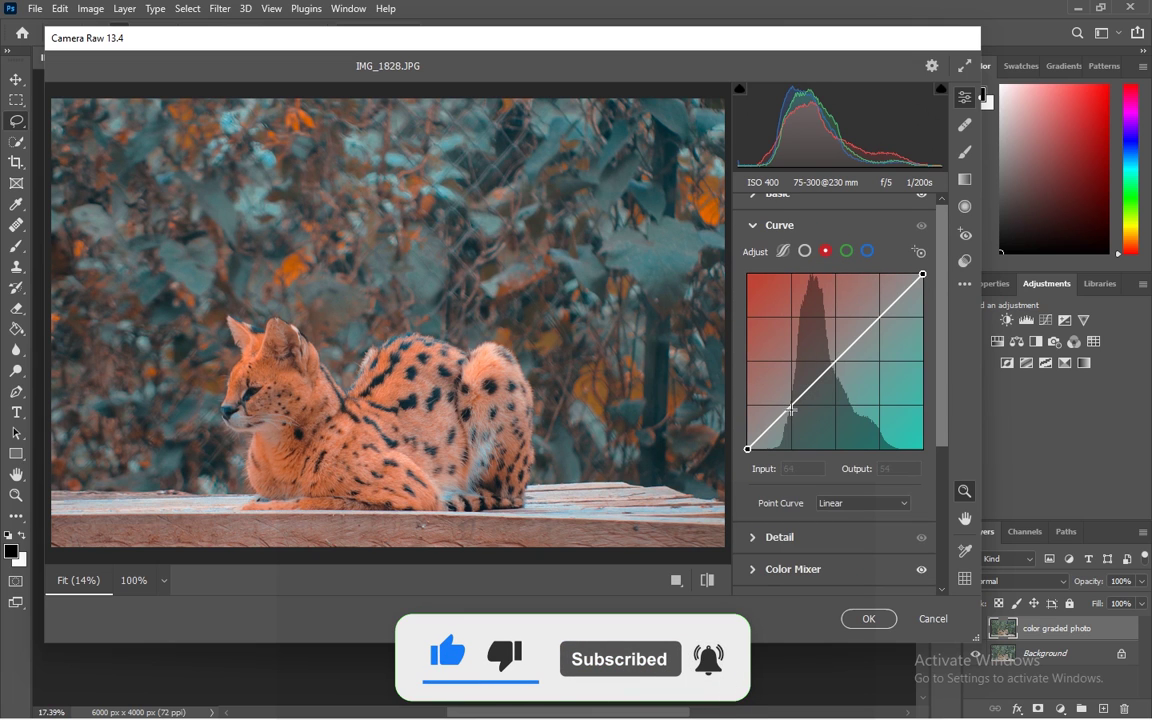
click(791, 409)
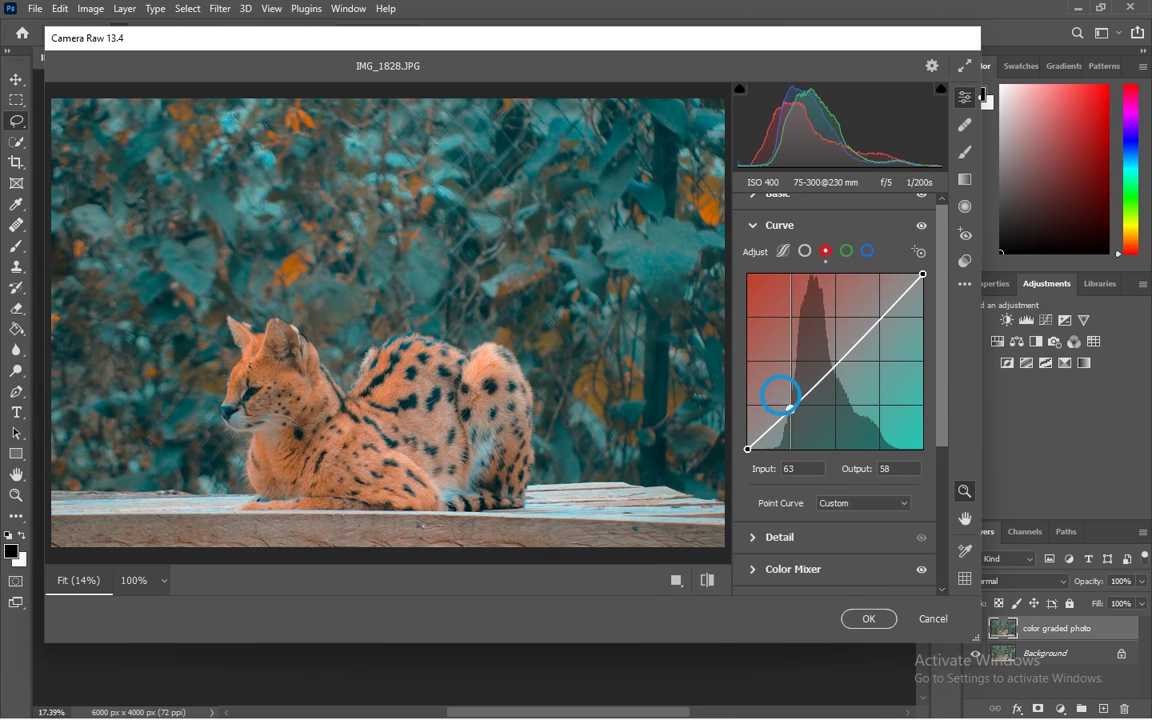
click(837, 364)
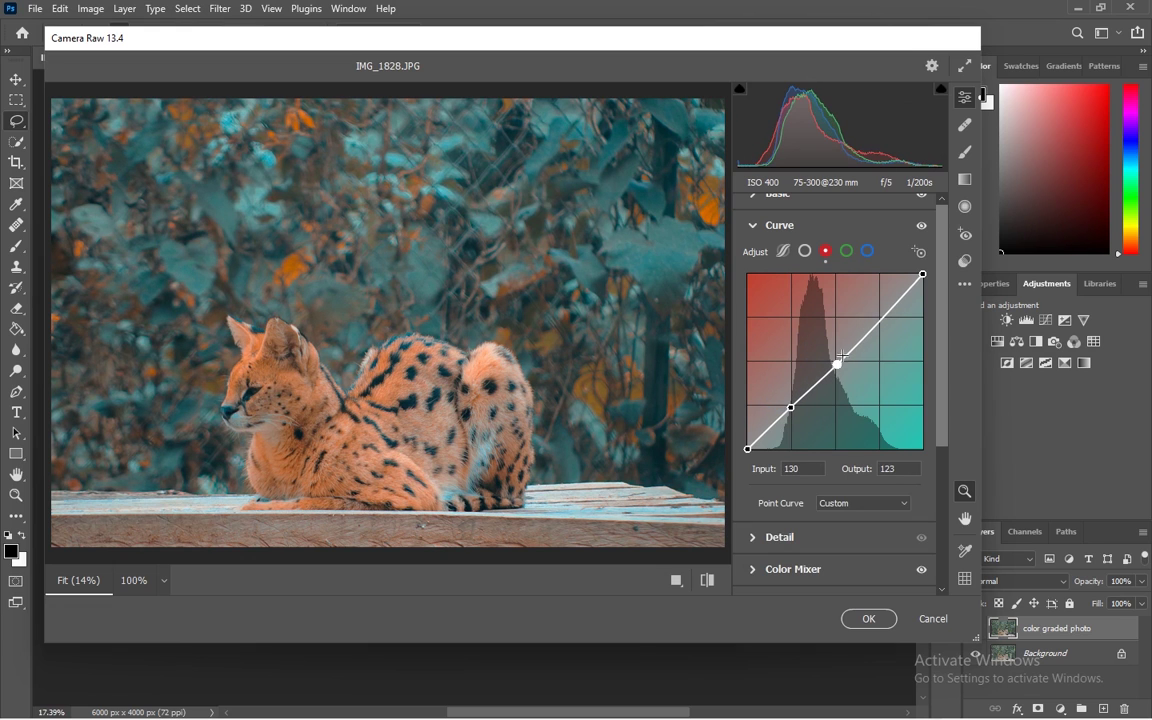
drag(837, 364, 715, 245)
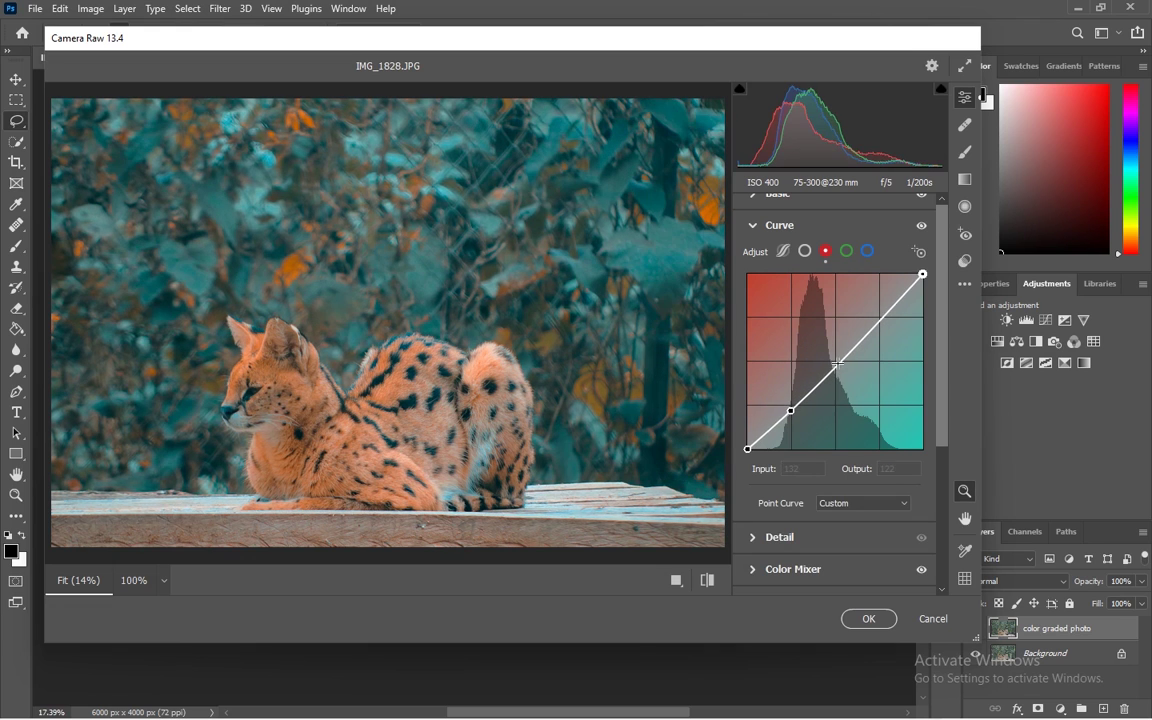
drag(791, 409, 680, 245)
click(754, 226)
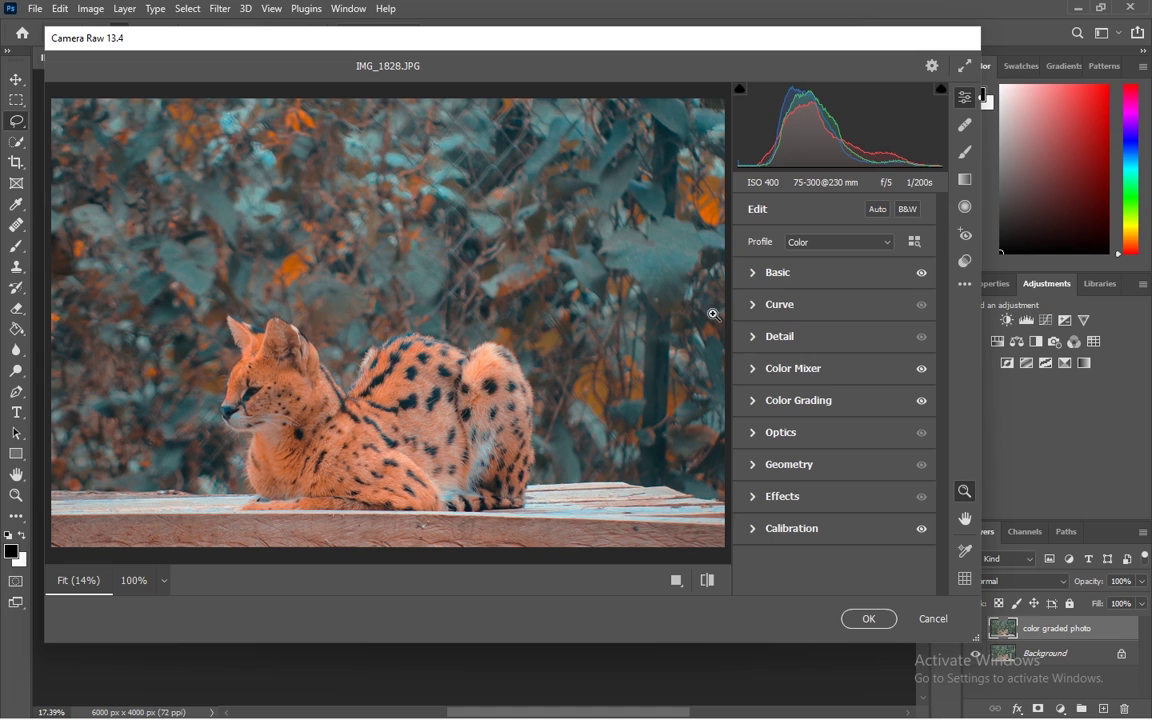
click(752, 305)
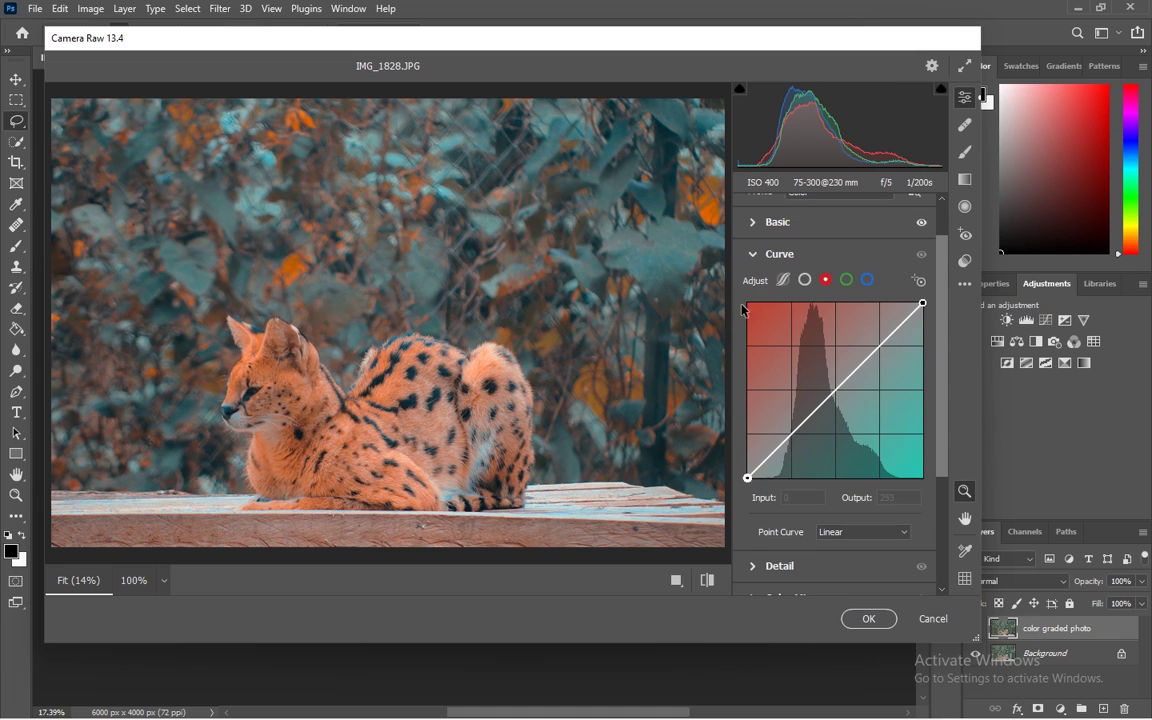
Step: Add shadow, midtone and highlight points to the red curve, pulling red out of the shadows
click(790, 437)
click(840, 386)
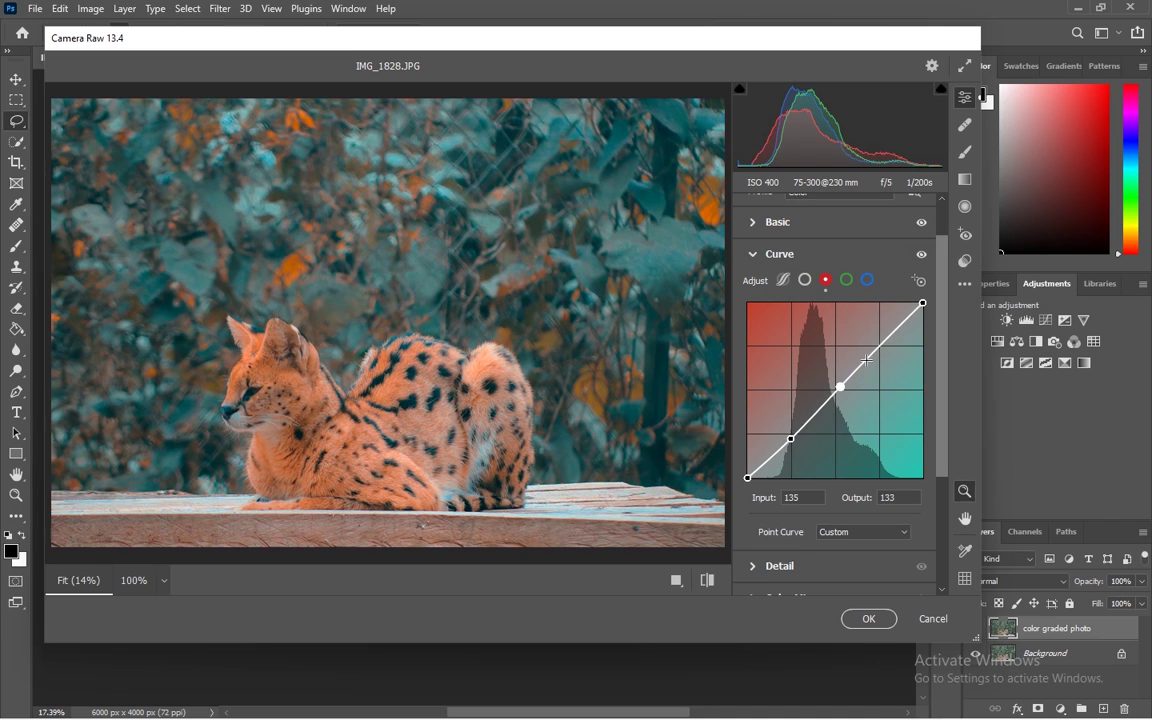
click(879, 349)
drag(791, 438, 784, 425)
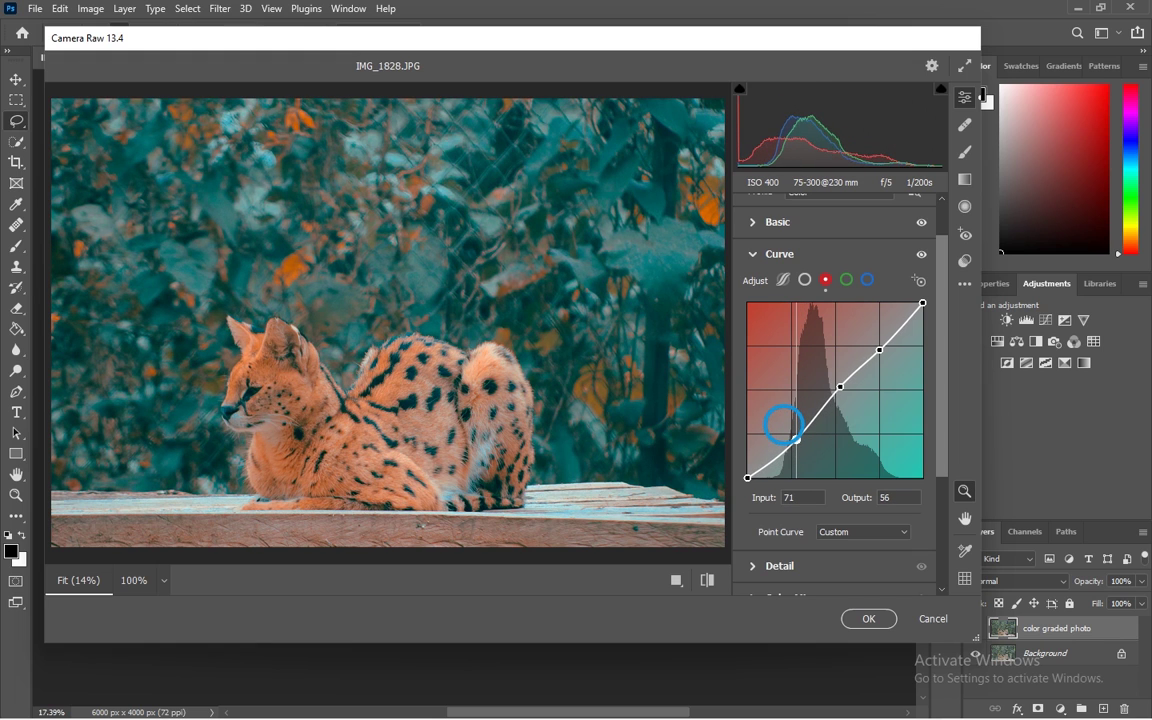
mouse_move(830, 380)
mouse_down()
mouse_move(818, 374)
mouse_move(830, 367)
mouse_move(812, 375)
mouse_move(824, 374)
mouse_up()
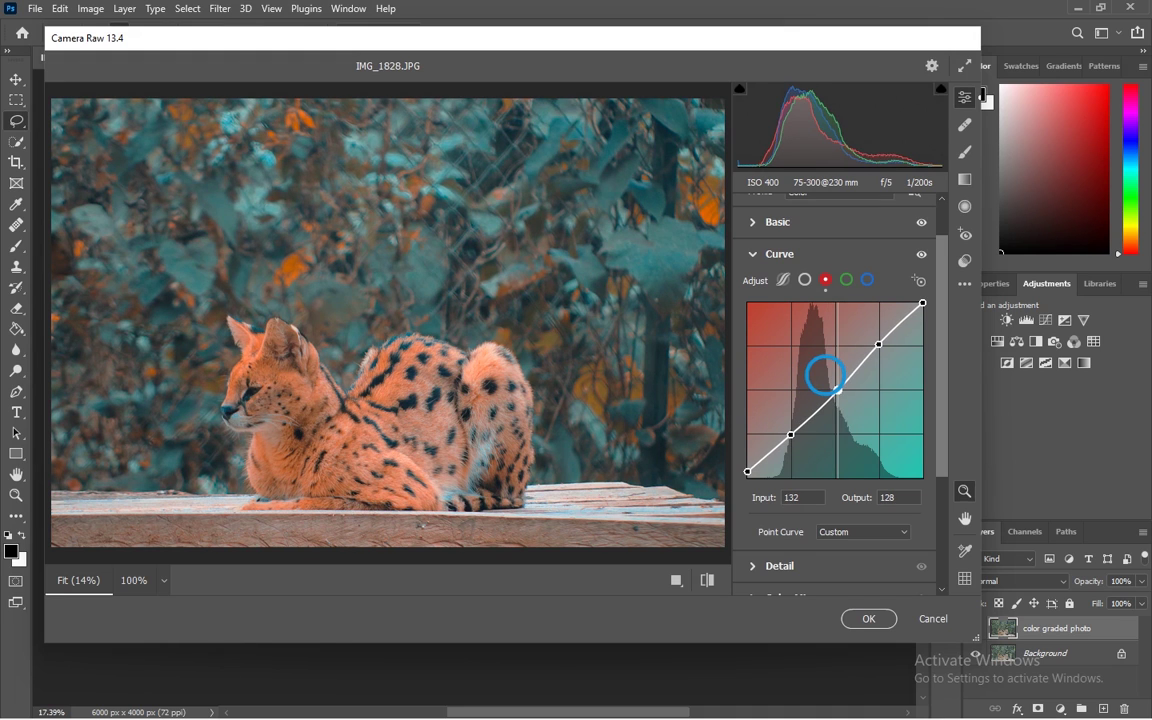
click(805, 281)
Step: Shape the RGB point curve into a gentle S with a 70/59 shadow point and 192/194 highlights
click(794, 434)
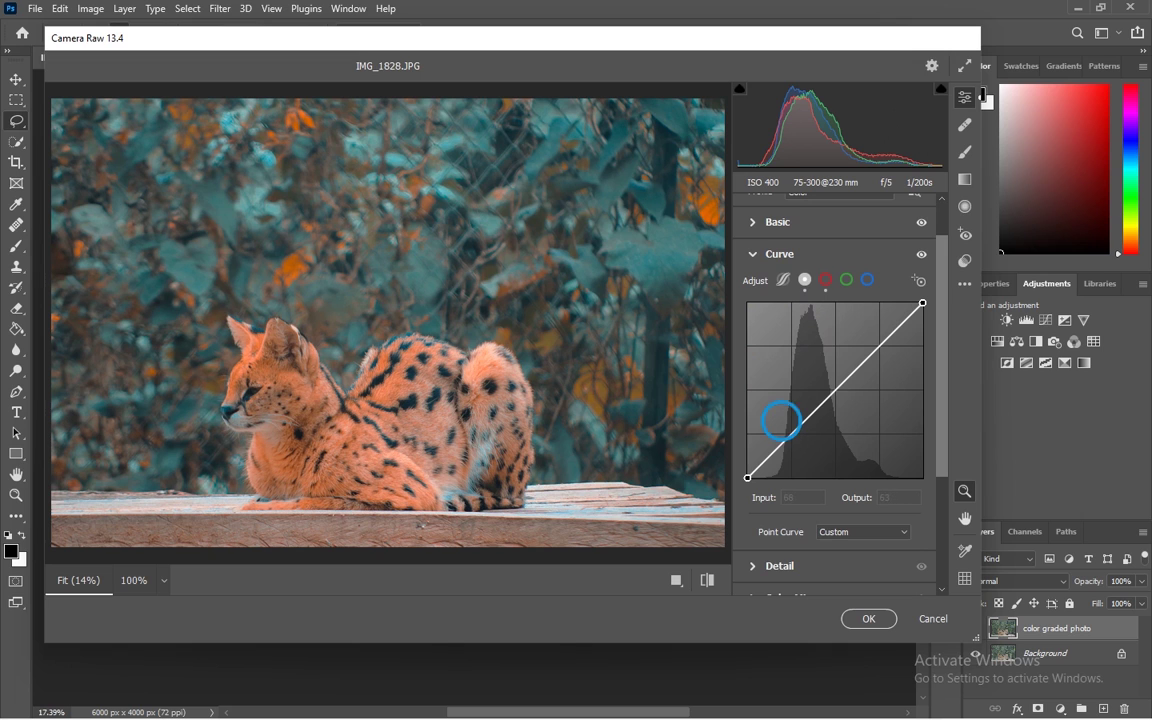
click(839, 392)
click(878, 355)
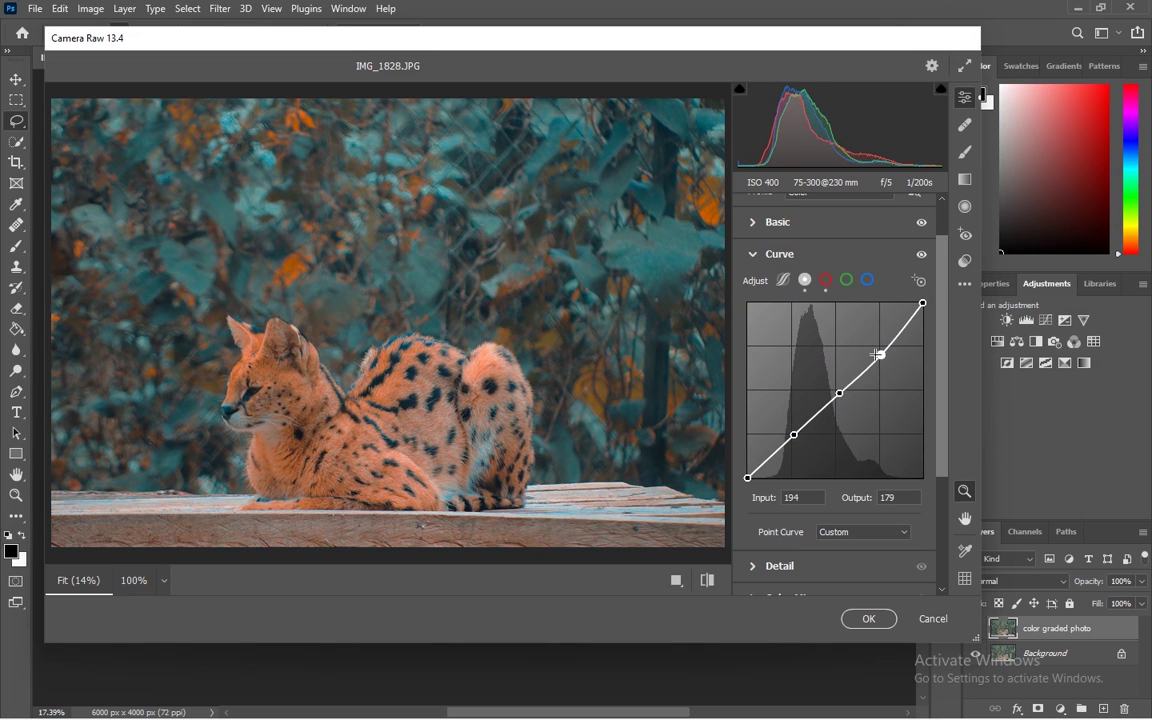
drag(839, 394, 838, 391)
click(792, 432)
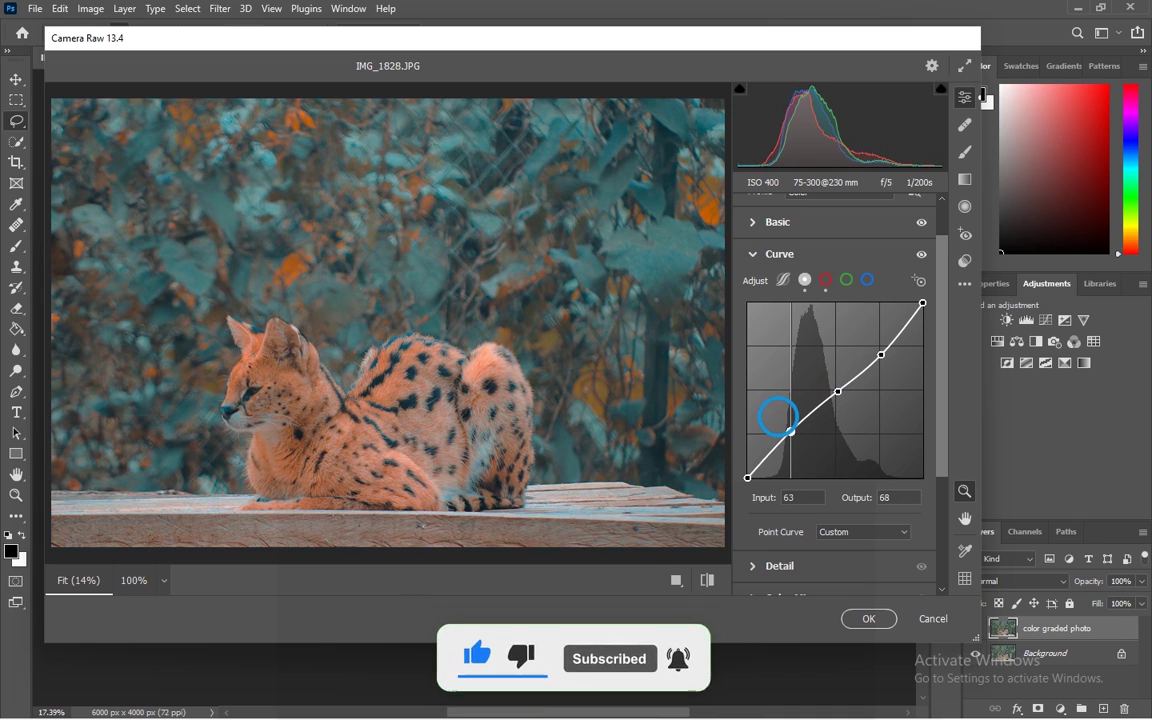
drag(791, 432, 792, 435)
drag(881, 354, 880, 344)
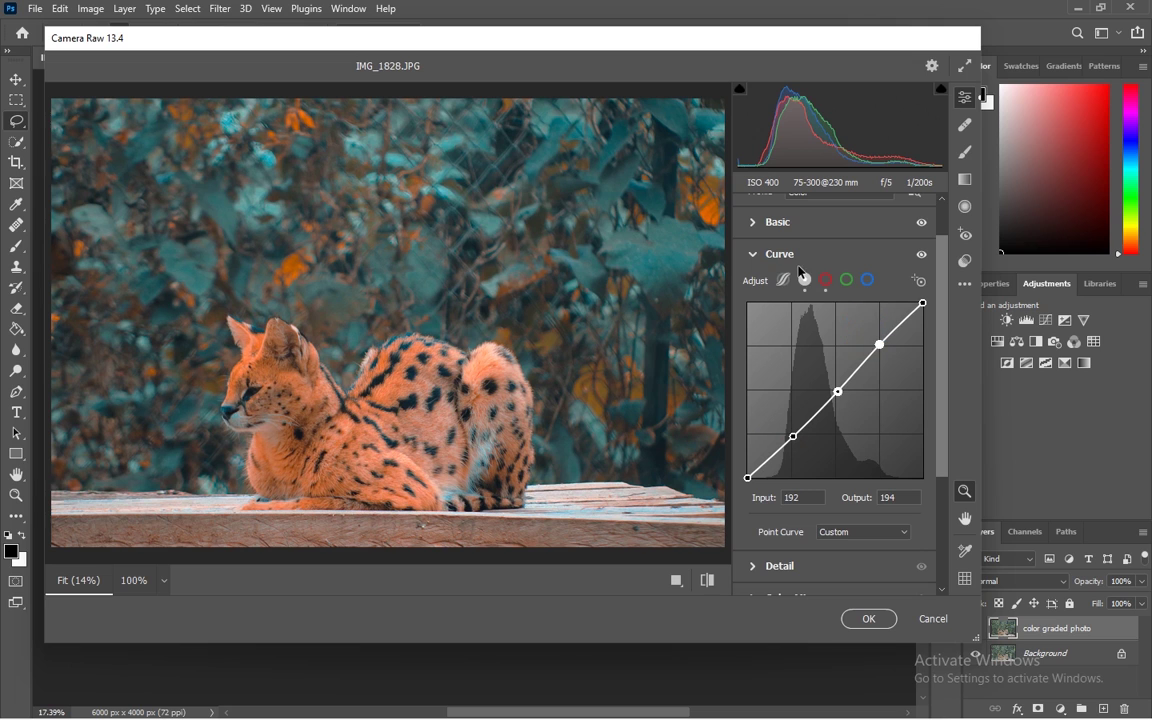
Step: Toggle the curve adjustment off and on to compare, leave it enabled, and select the Radial Filter
click(751, 258)
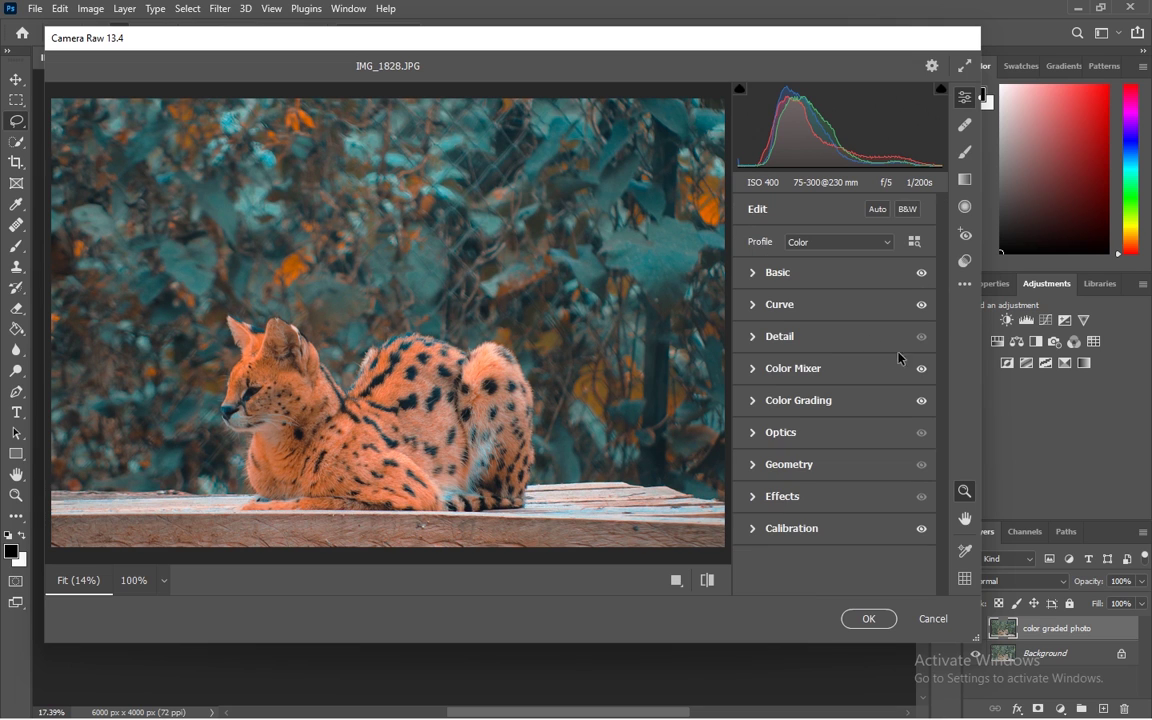
click(920, 305)
click(920, 306)
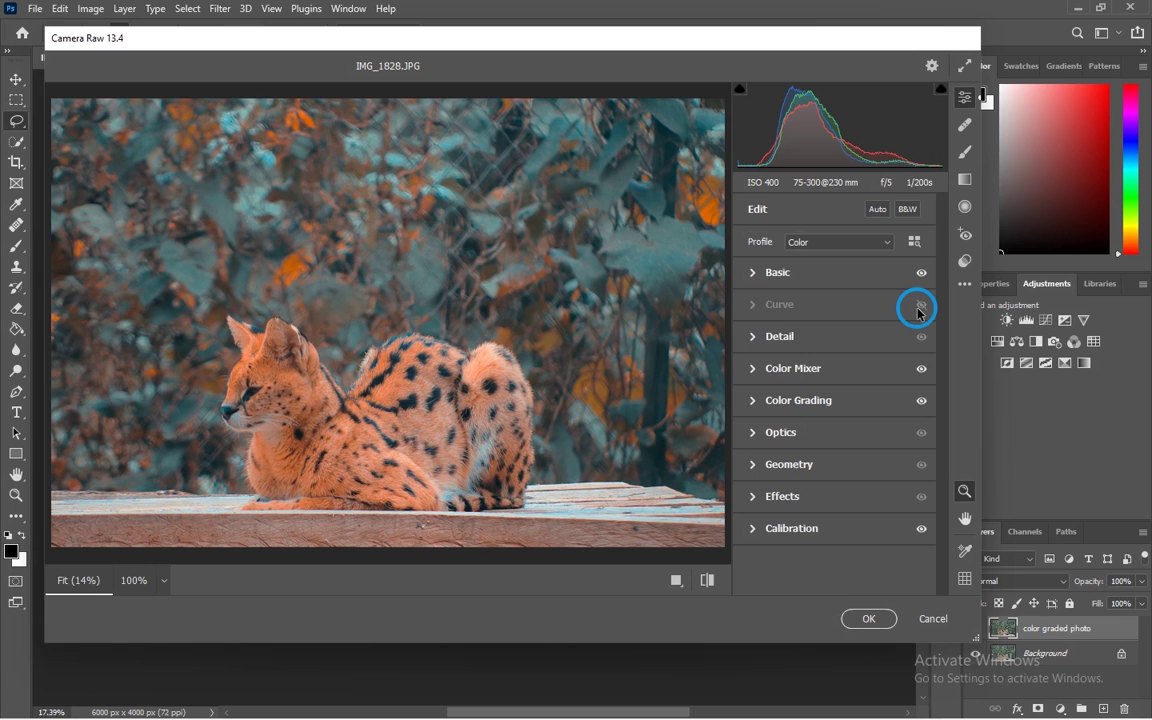
click(918, 310)
click(918, 311)
click(918, 311)
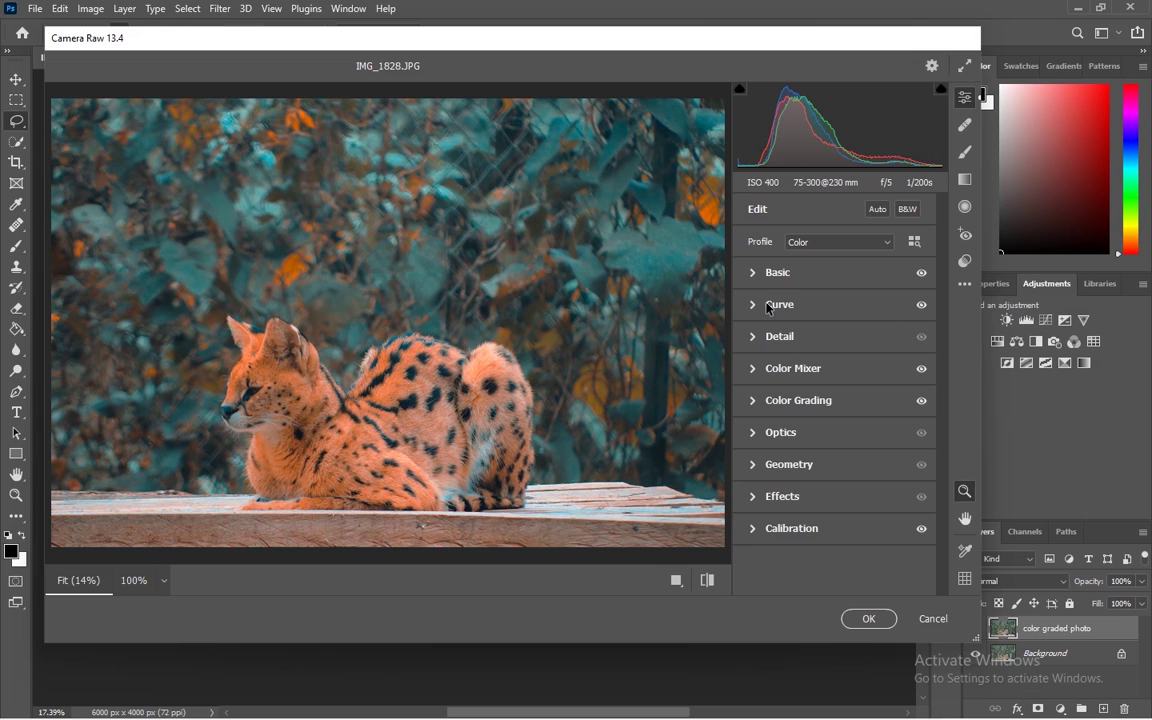
click(798, 306)
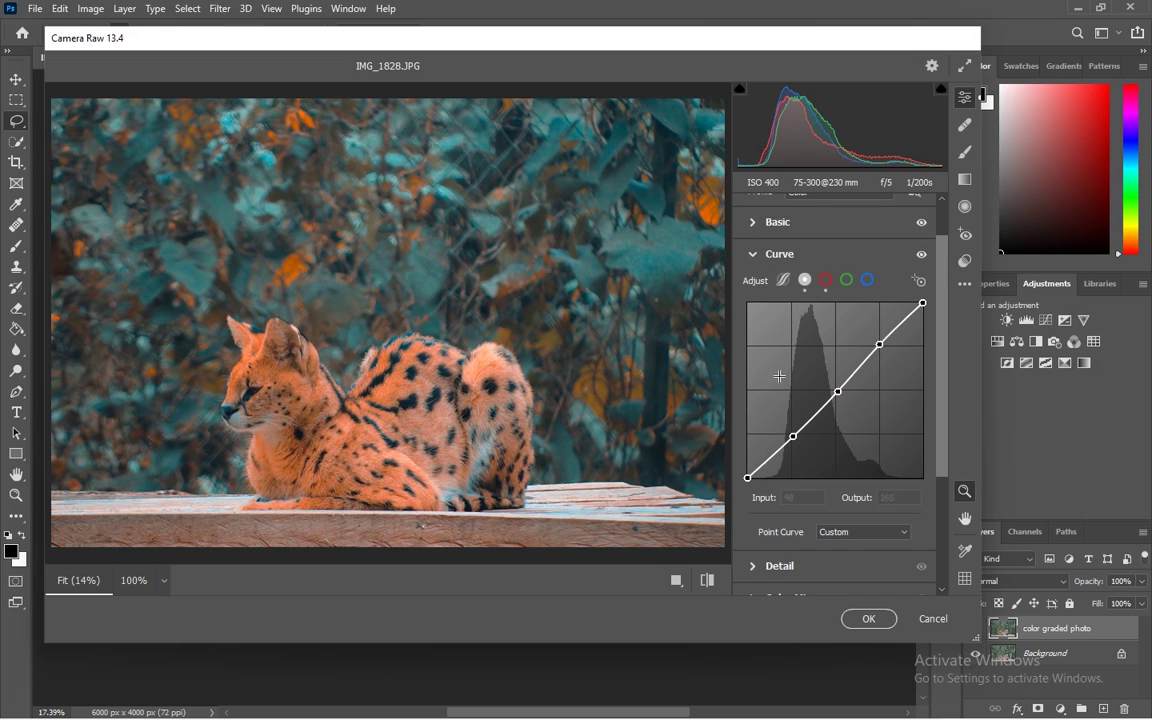
click(747, 262)
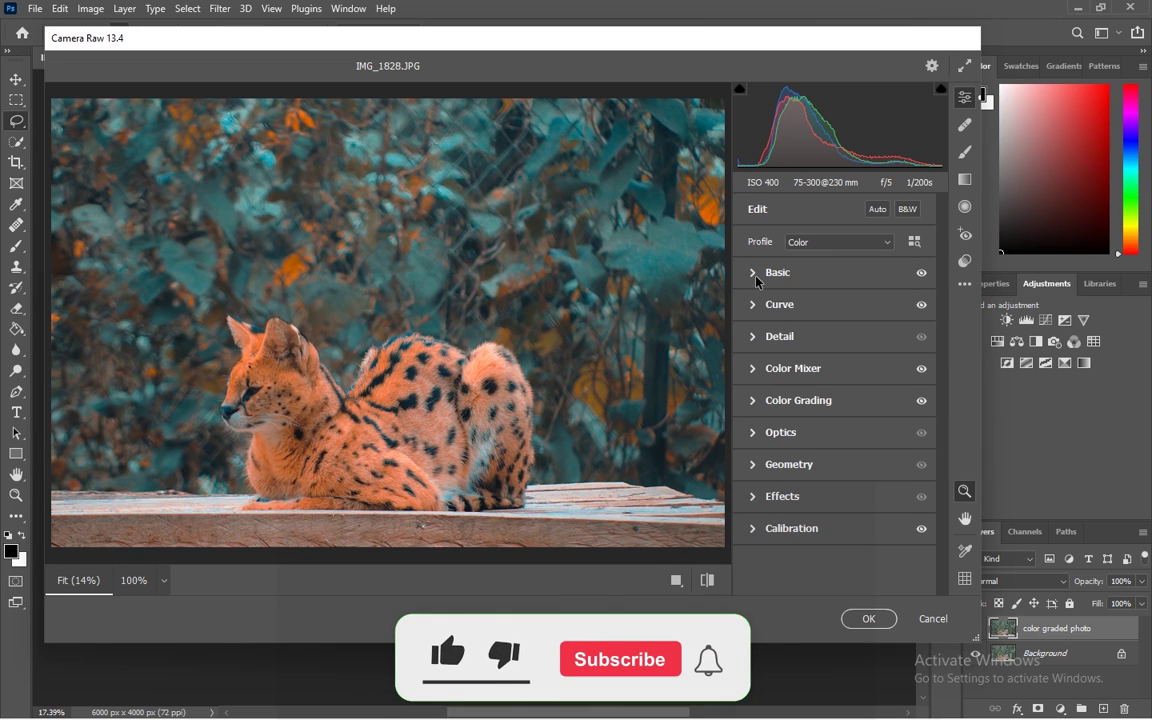
click(965, 207)
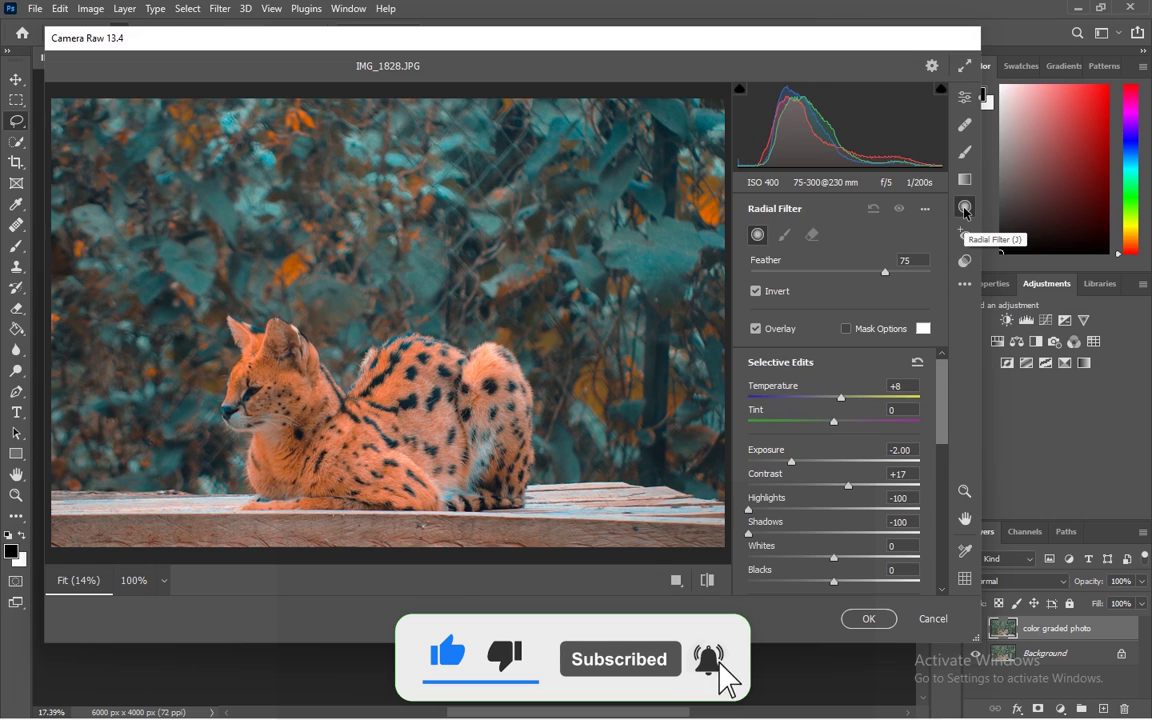
Step: Draw an inverted radial ellipse around the serval, stretch it to fit, and darken the surroundings to Exposure −0.50
drag(70, 100, 589, 447)
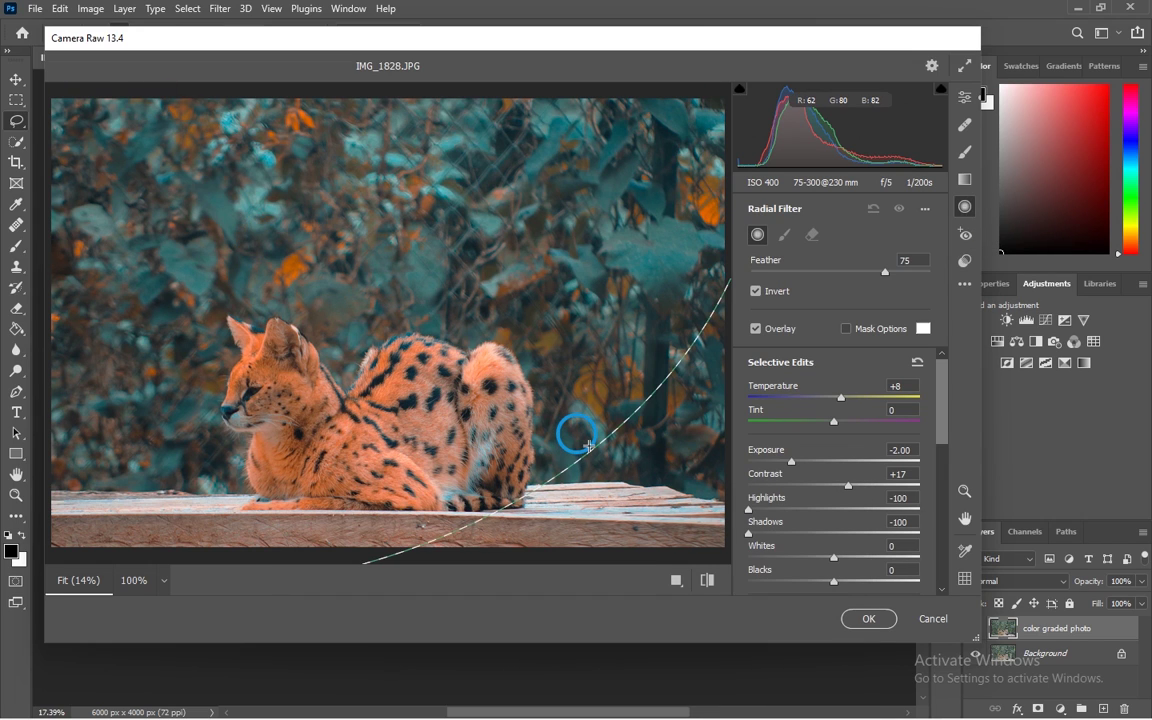
drag(589, 447, 647, 519)
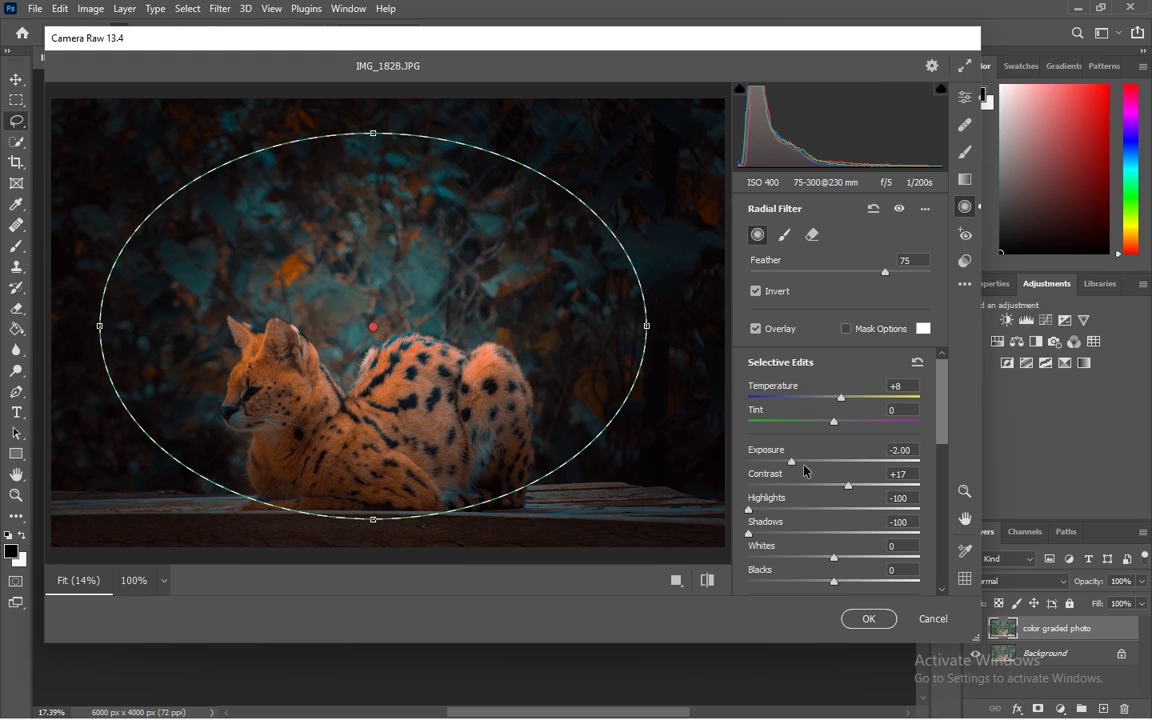
drag(804, 466, 844, 461)
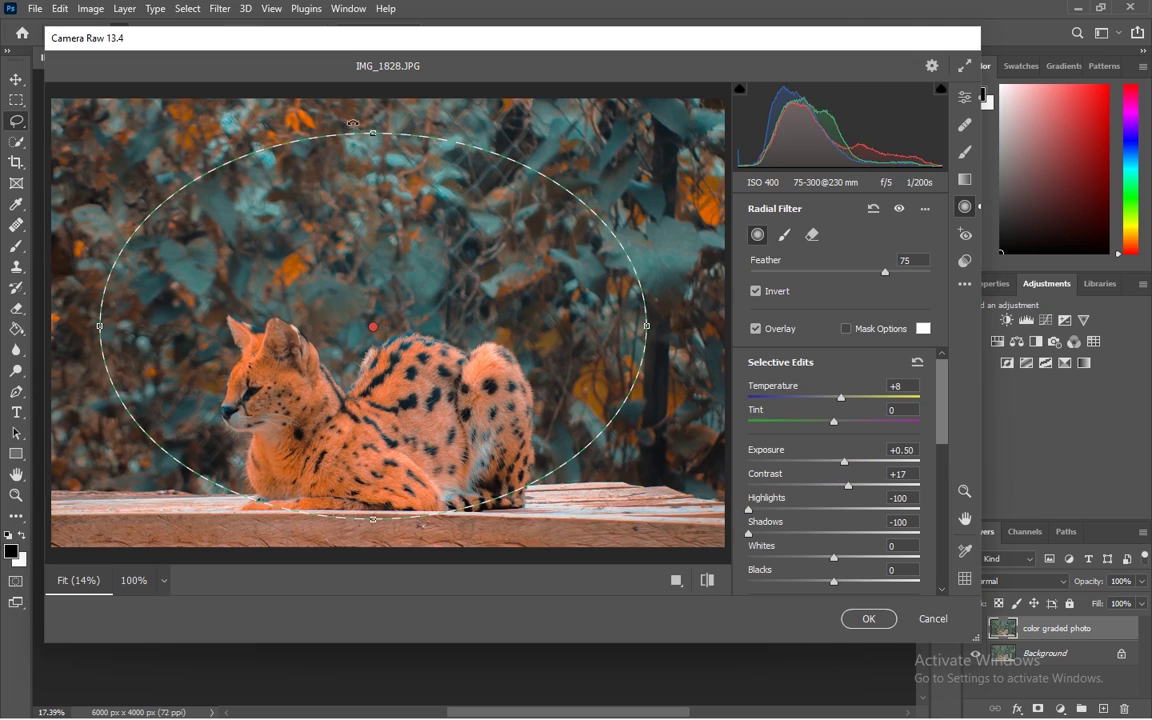
drag(338, 122, 338, 112)
click(373, 529)
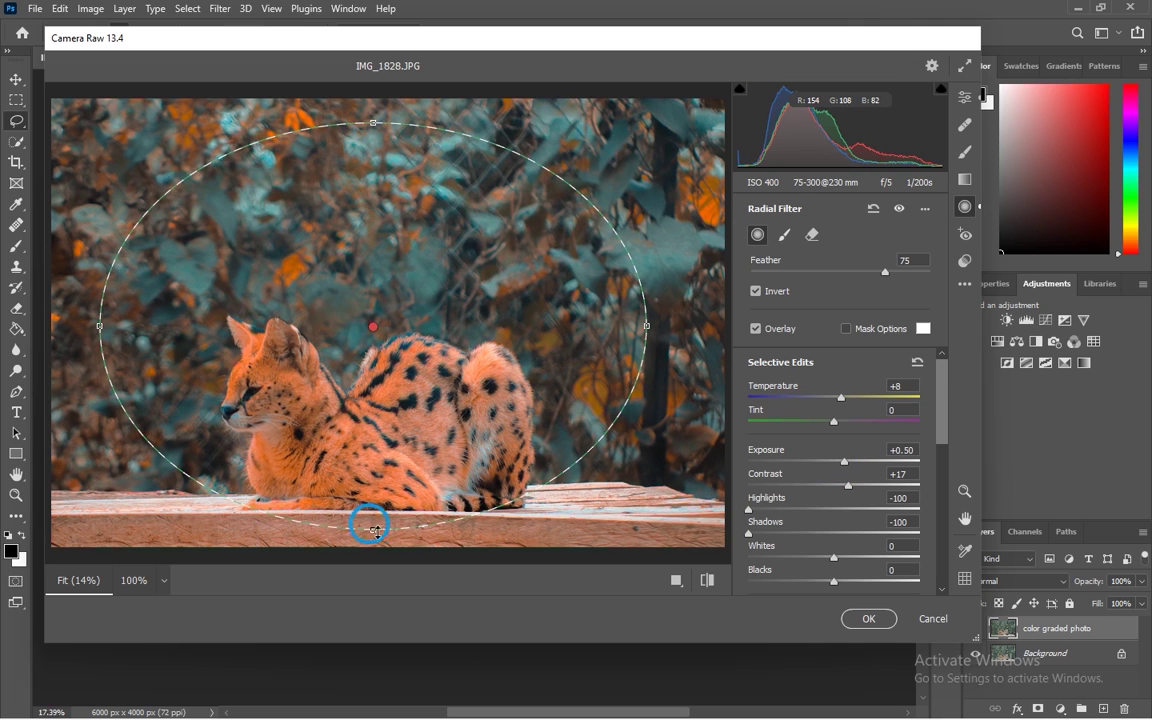
drag(373, 529, 373, 545)
drag(646, 326, 661, 326)
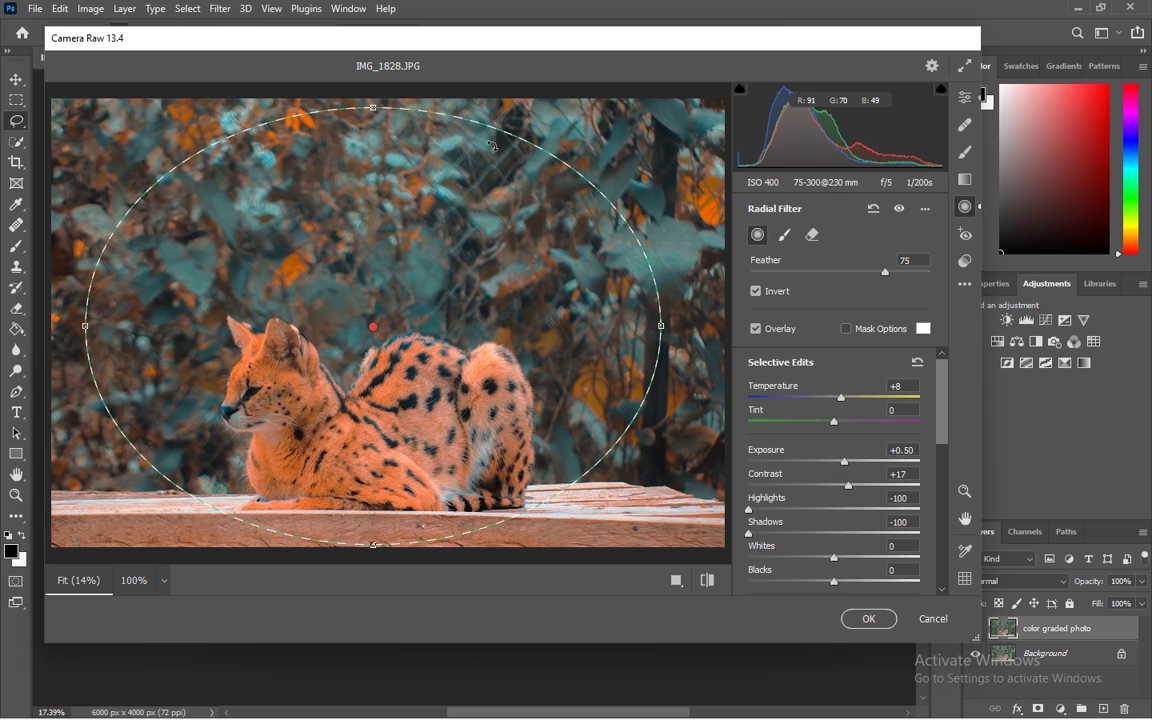
mouse_move(835, 456)
mouse_down()
mouse_move(817, 463)
mouse_move(828, 464)
mouse_up()
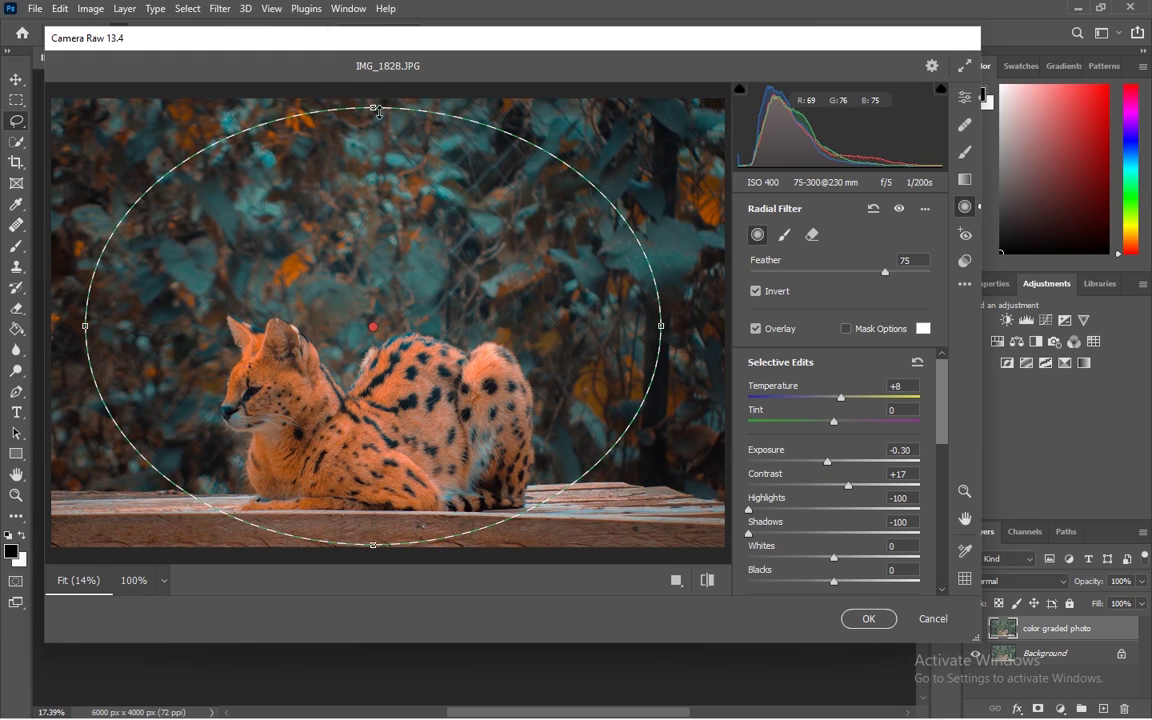
mouse_move(379, 112)
mouse_down()
mouse_move(368, 90)
mouse_move(374, 97)
mouse_up()
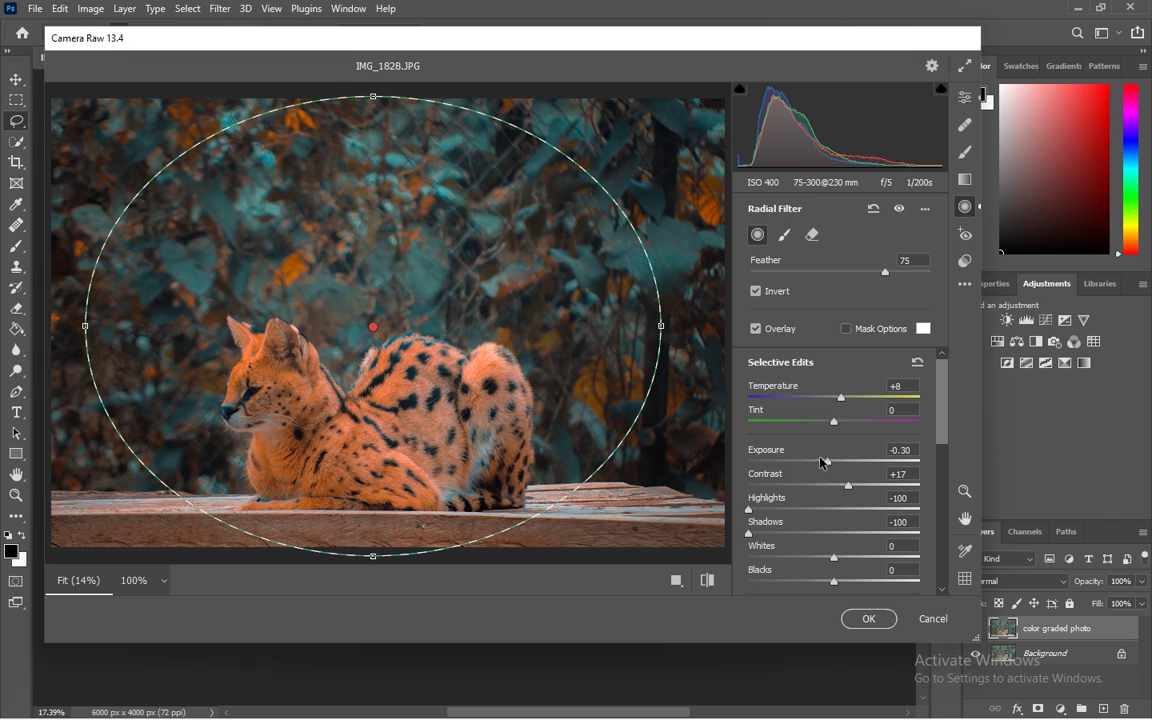
drag(820, 461, 822, 461)
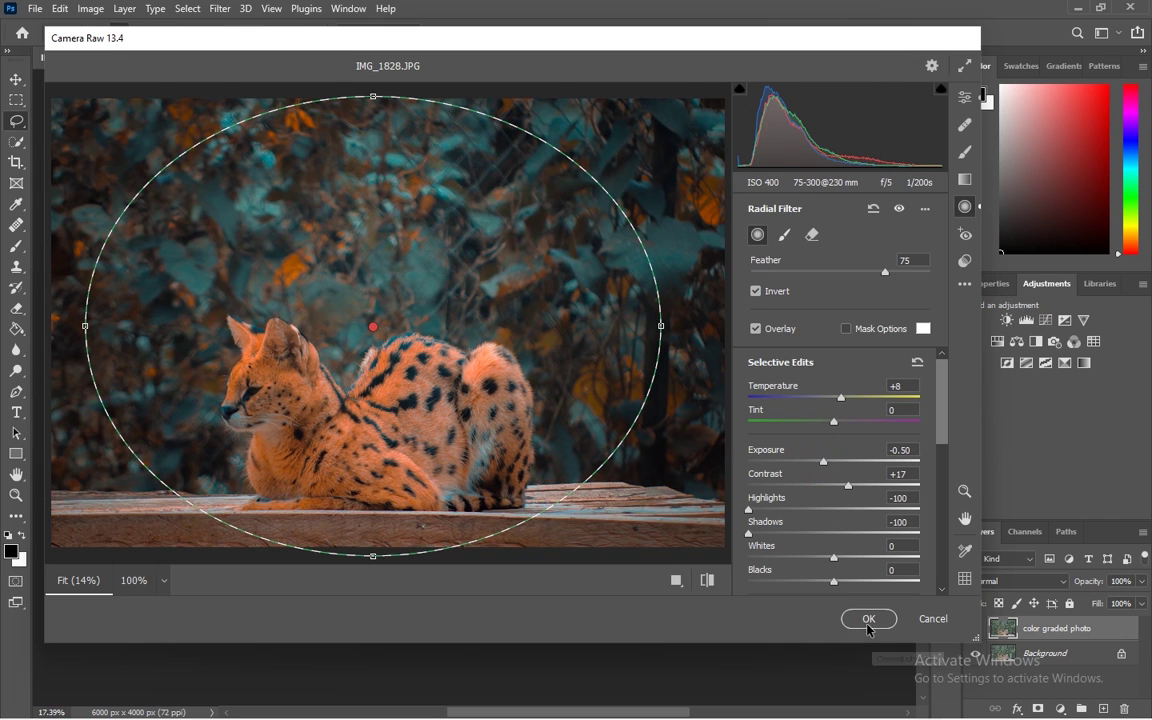
Step: Compare the graded serval with the original a few times, then bring up the Camera Raw settings menu
click(708, 582)
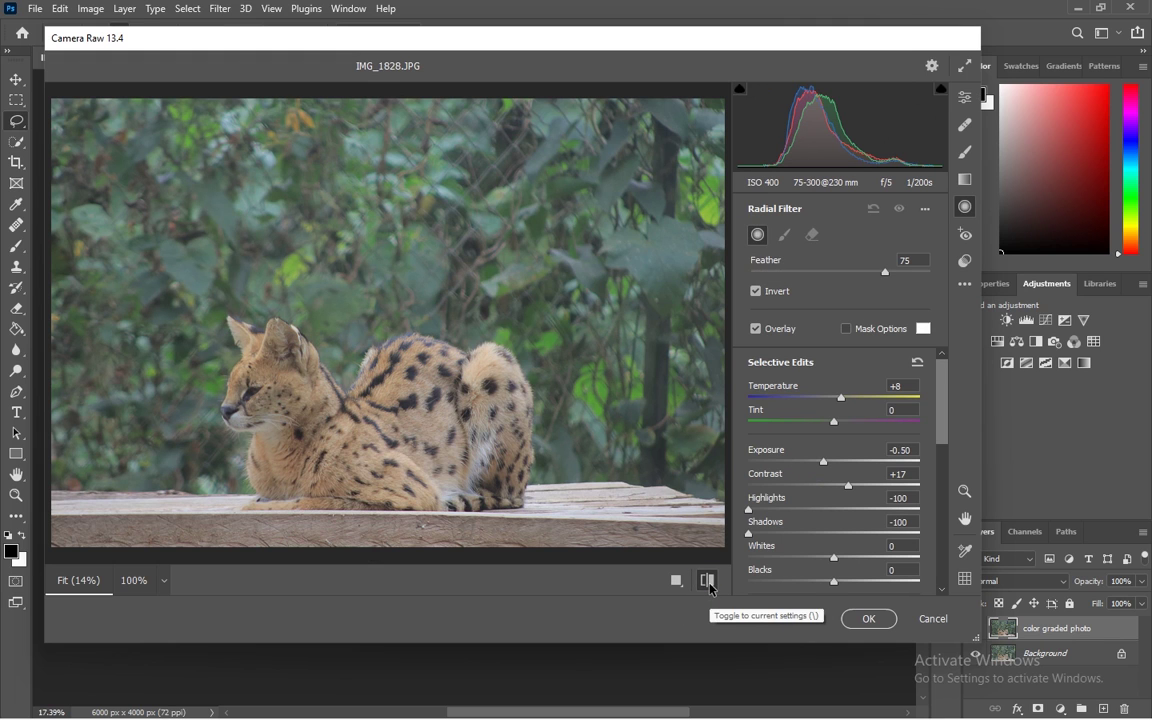
click(708, 585)
click(708, 585)
click(709, 586)
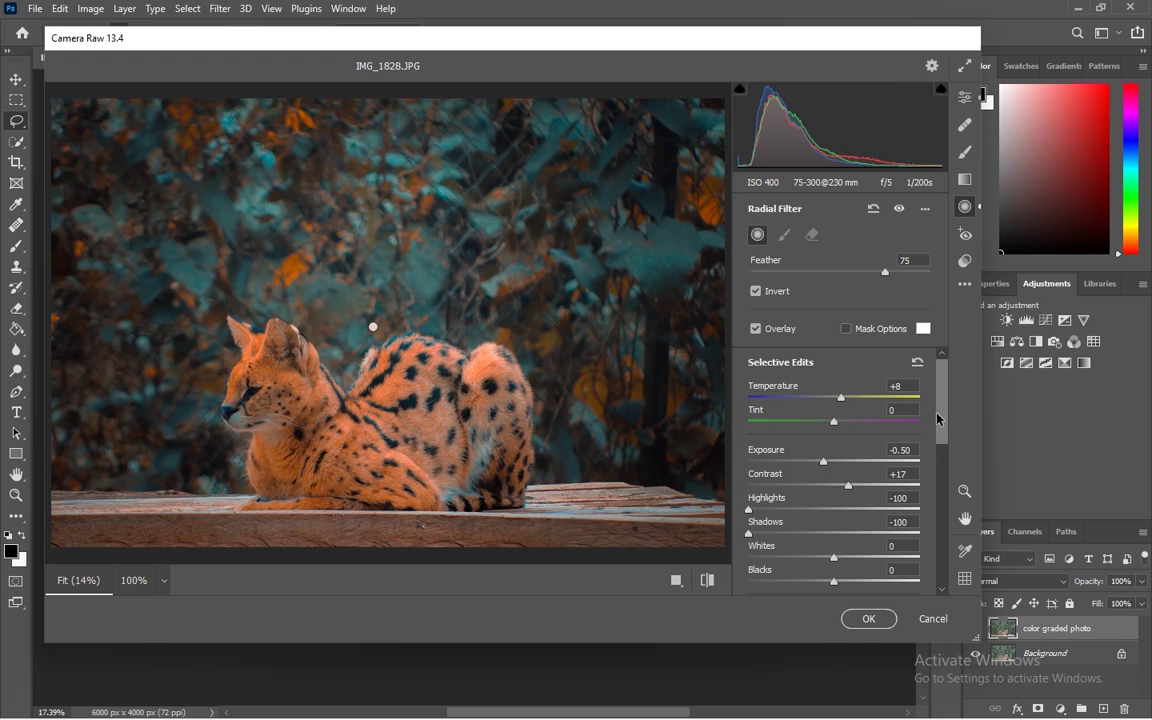
scroll(933, 438, down, 3)
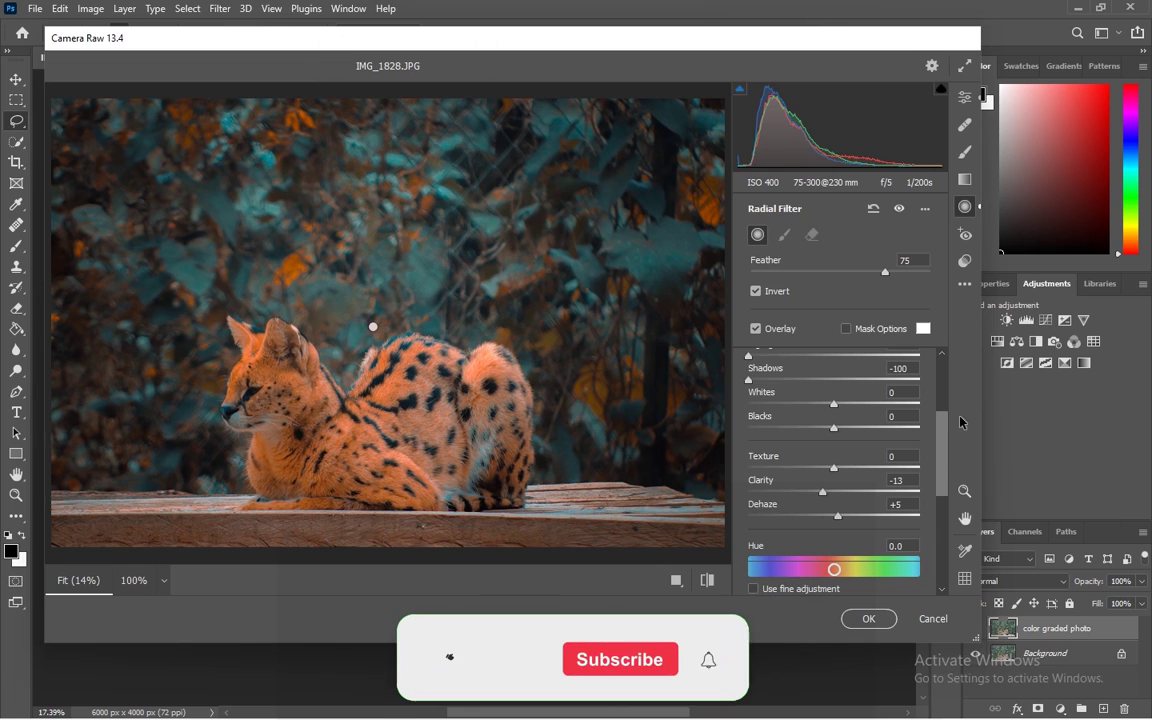
click(962, 287)
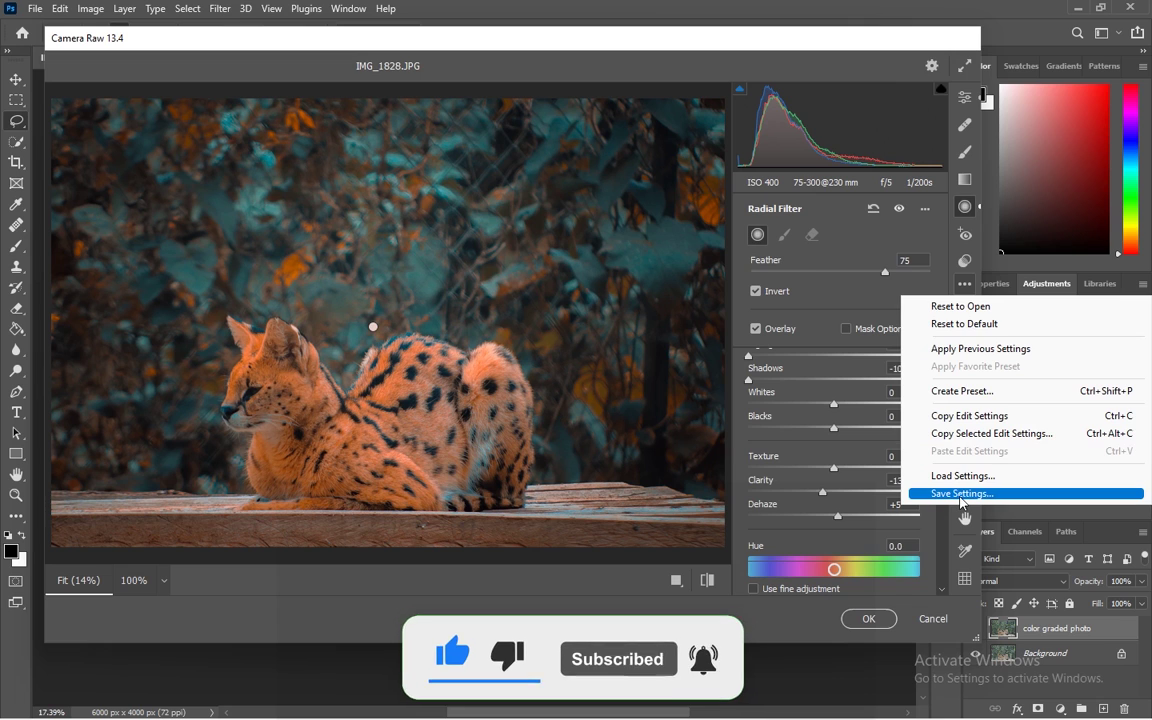
Step: Save the current Camera Raw settings as 'anime' .xmp on the Desktop
click(960, 495)
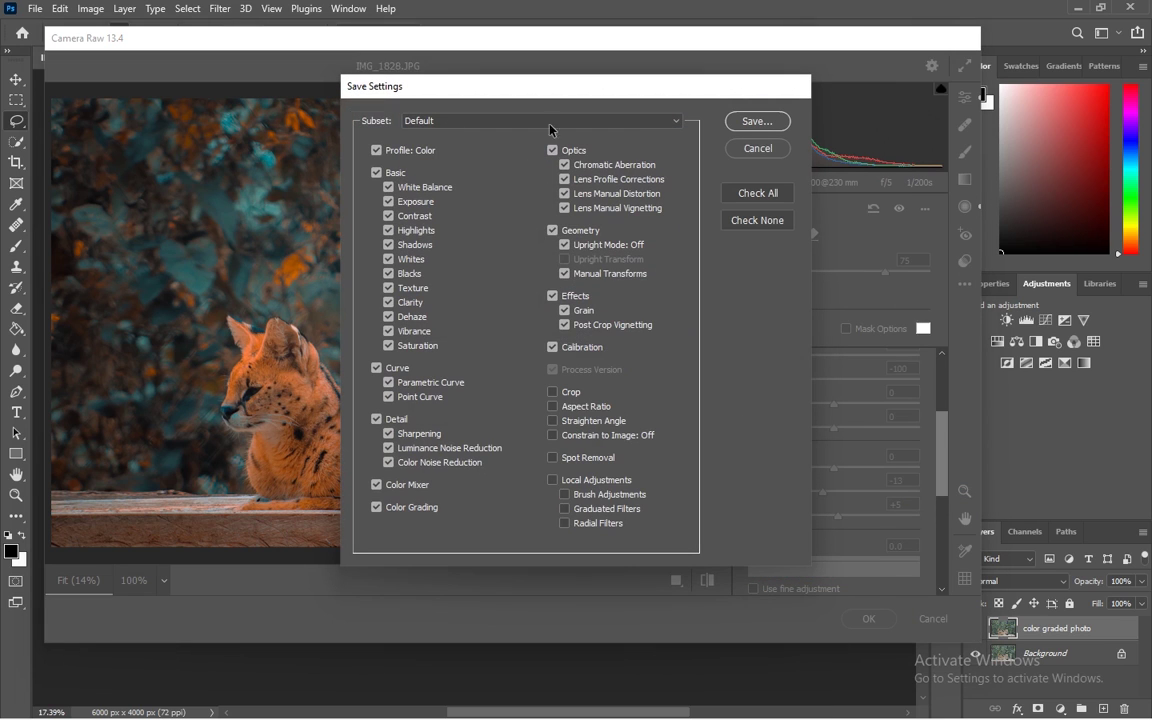
click(746, 120)
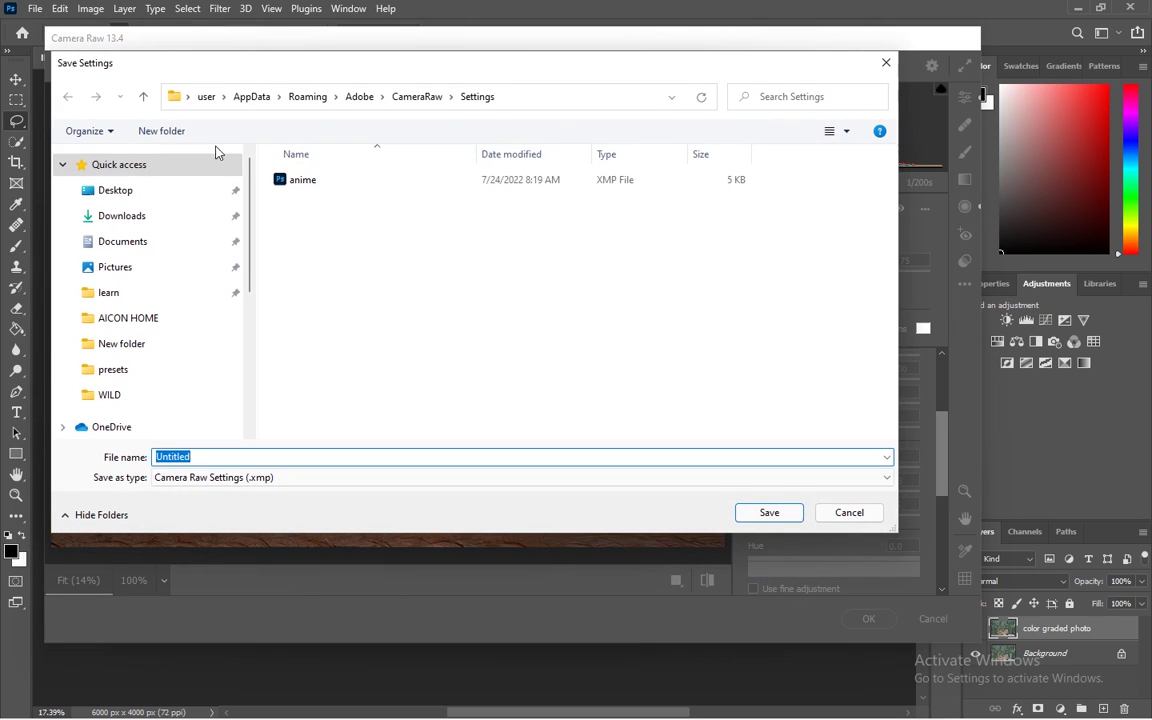
click(115, 190)
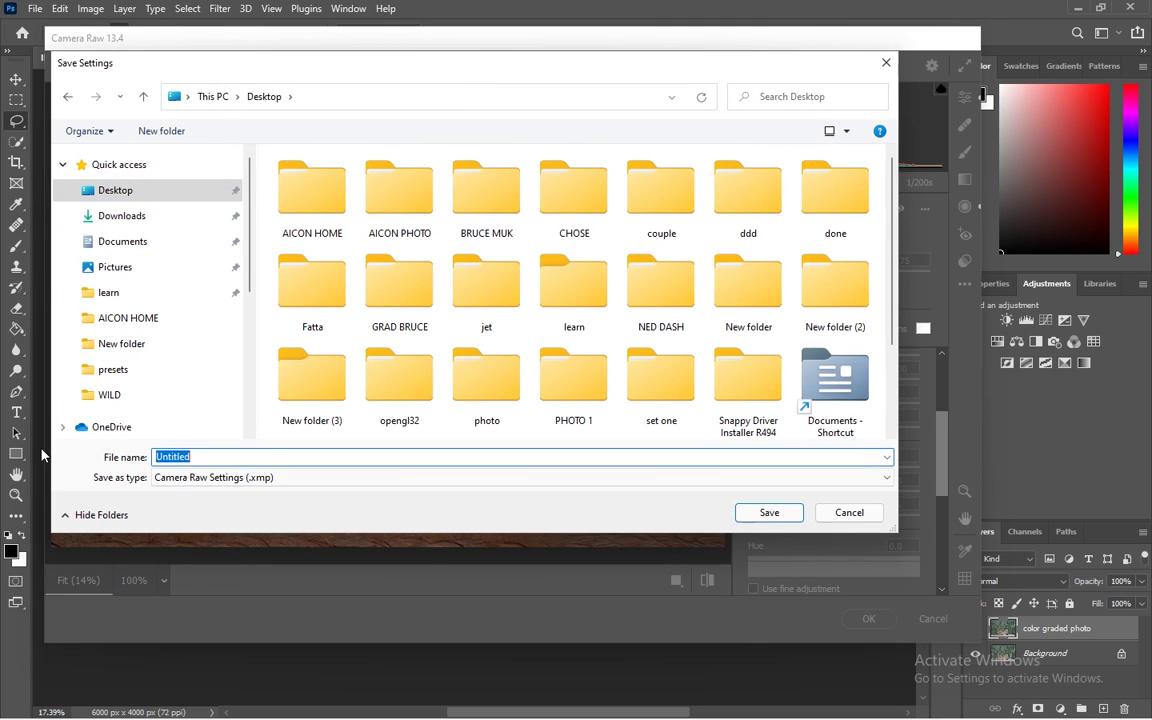
text(am)
key(BackSpace)
text(nime)
click(766, 511)
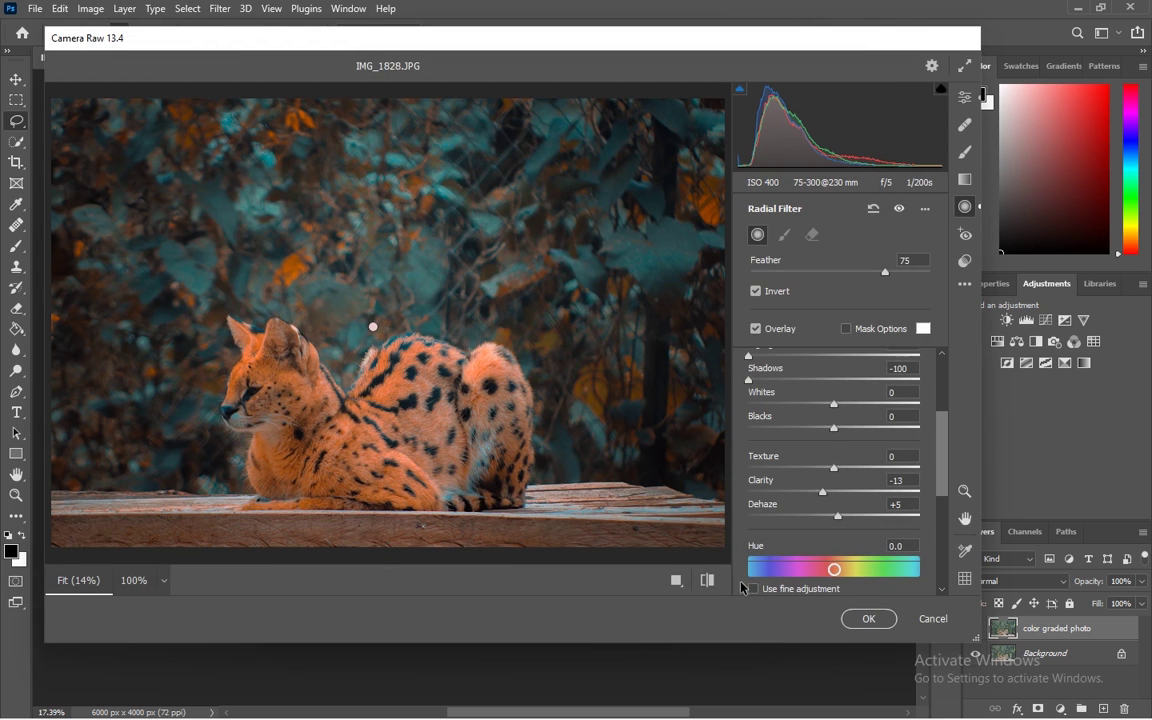
Step: Apply the teal-orange Camera Raw grade to the serval layer after a final before/after check
click(707, 580)
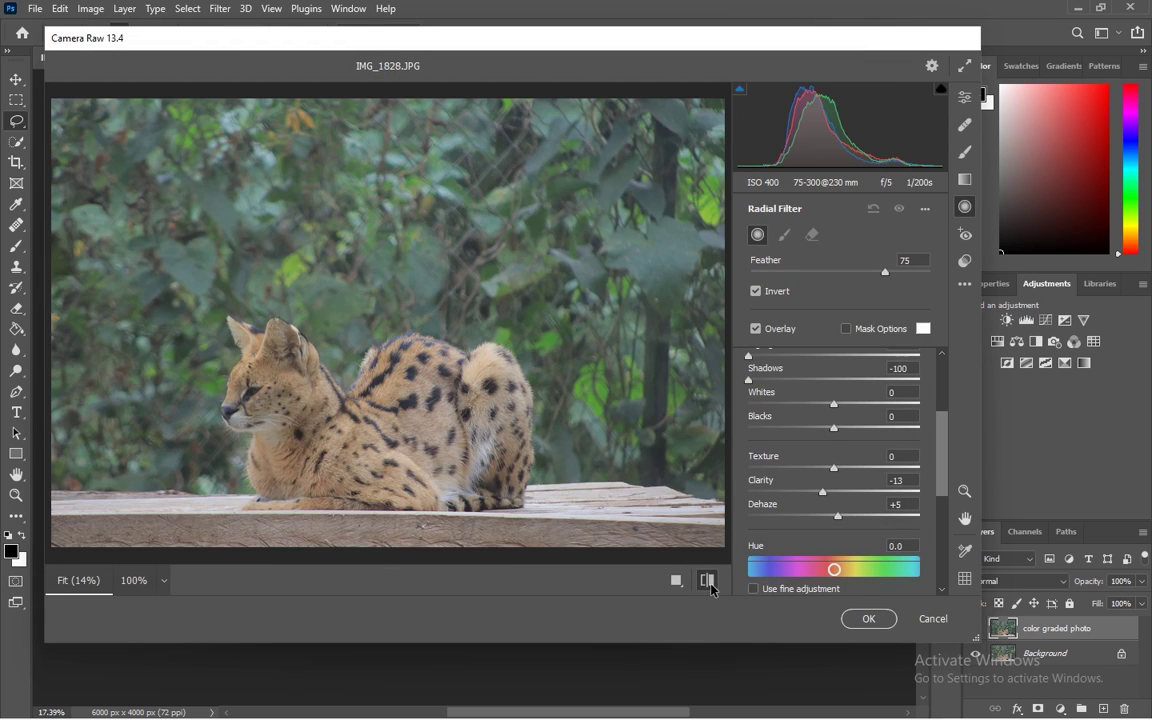
click(707, 580)
click(858, 622)
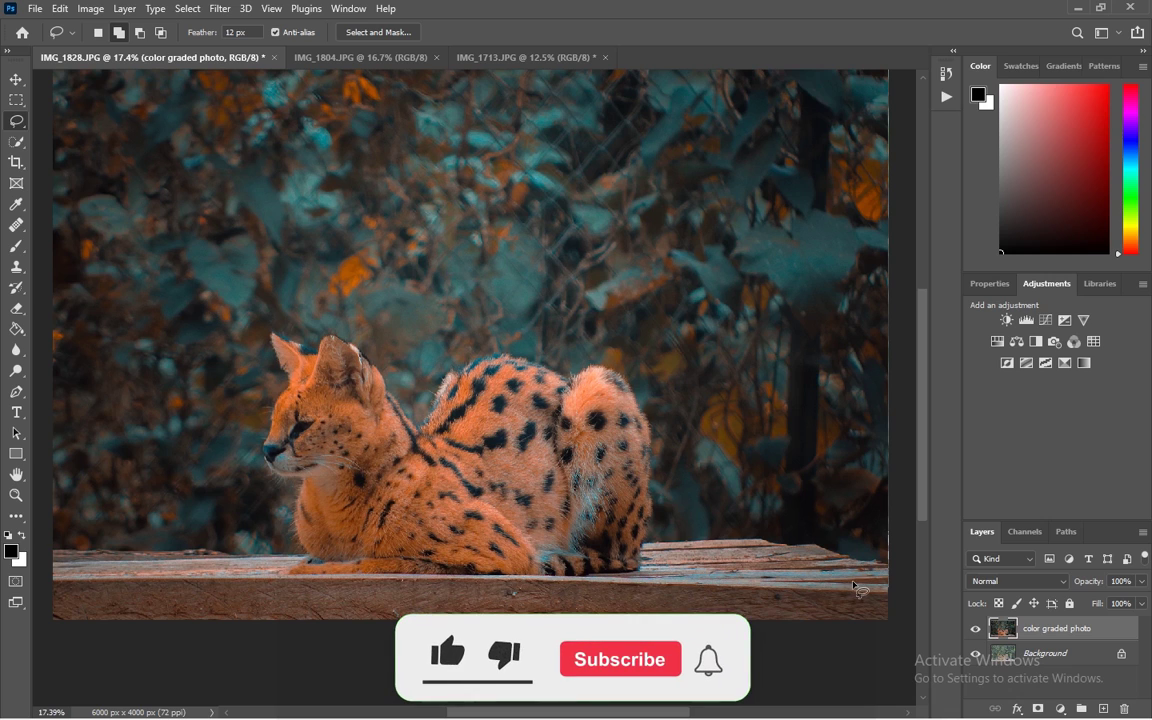
Step: Toggle the graded layer's visibility to compare with the original, leaving it visible
click(976, 628)
click(976, 628)
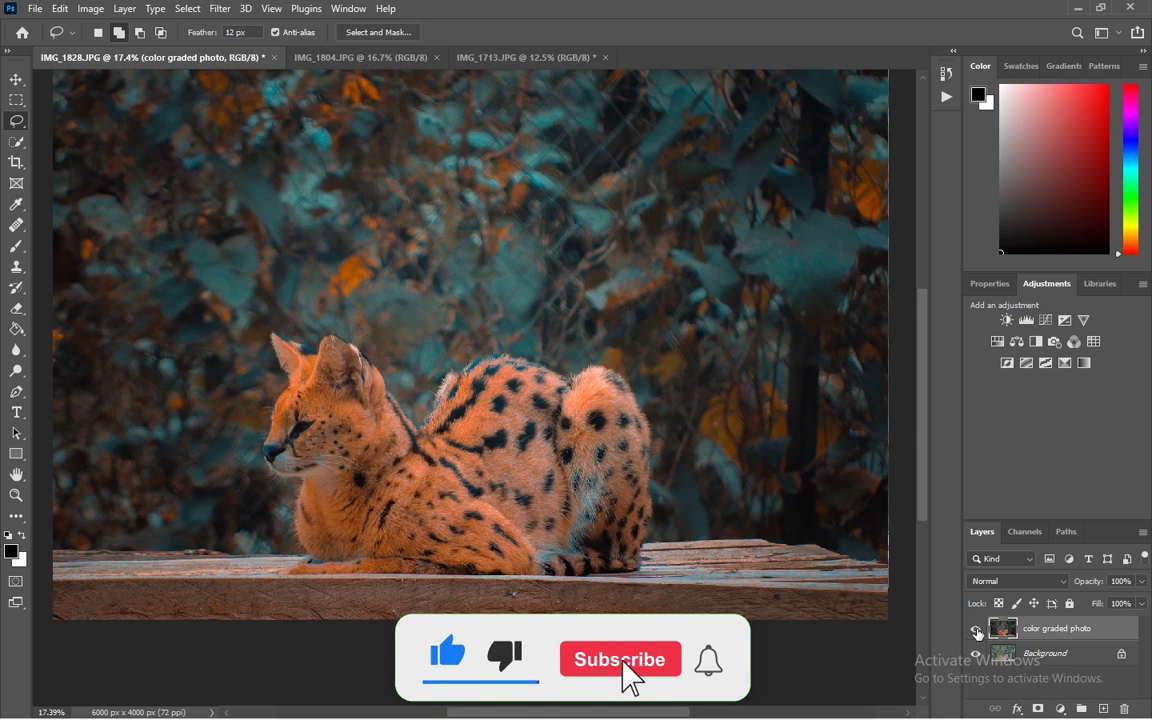
click(976, 628)
click(976, 628)
click(977, 631)
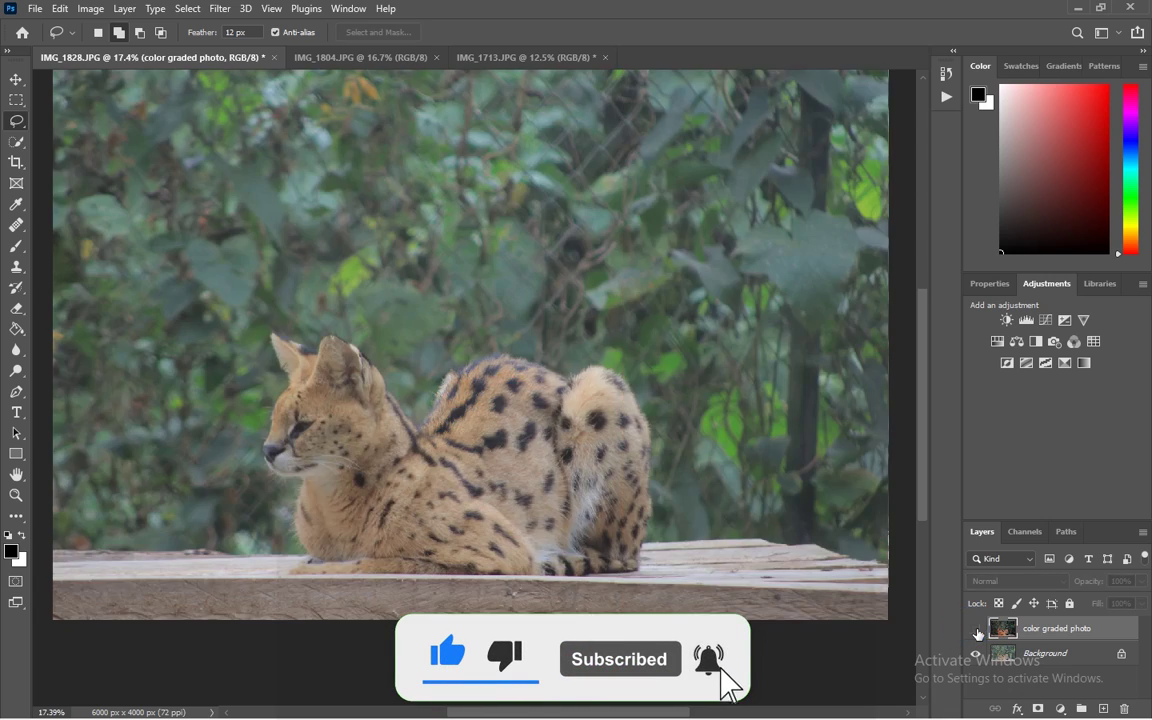
click(977, 631)
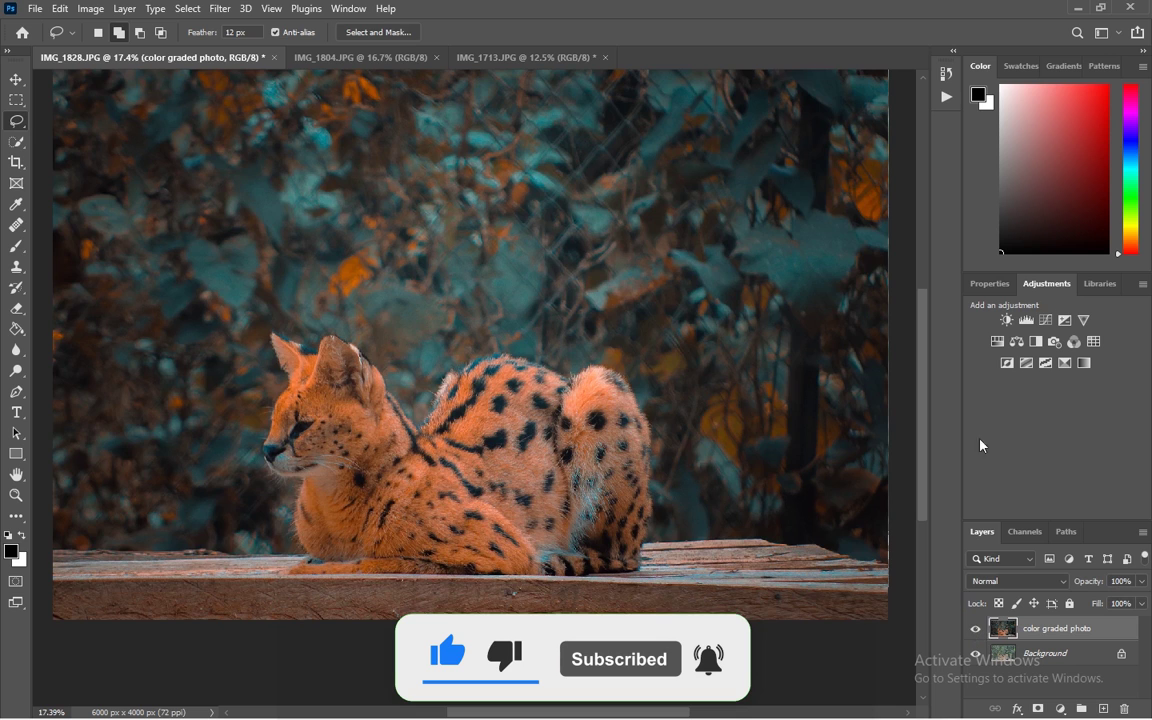
Step: Run the Camera Raw Filter on the rhino photo IMG_1804.JPG
click(331, 58)
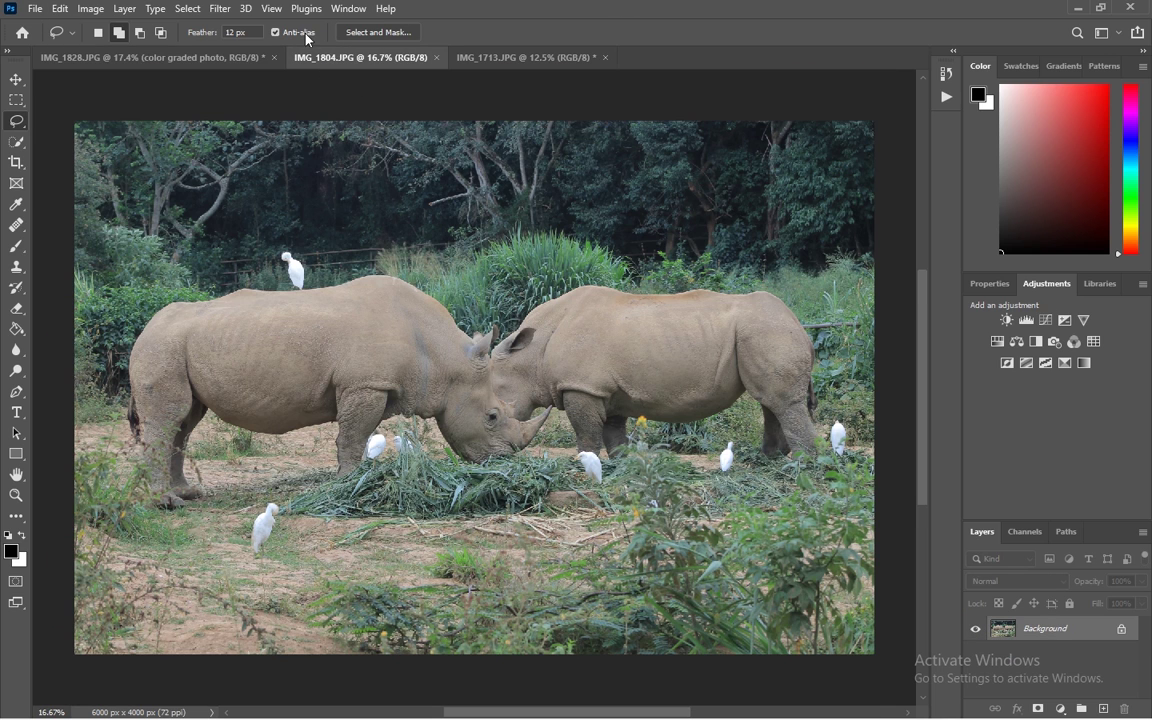
click(219, 8)
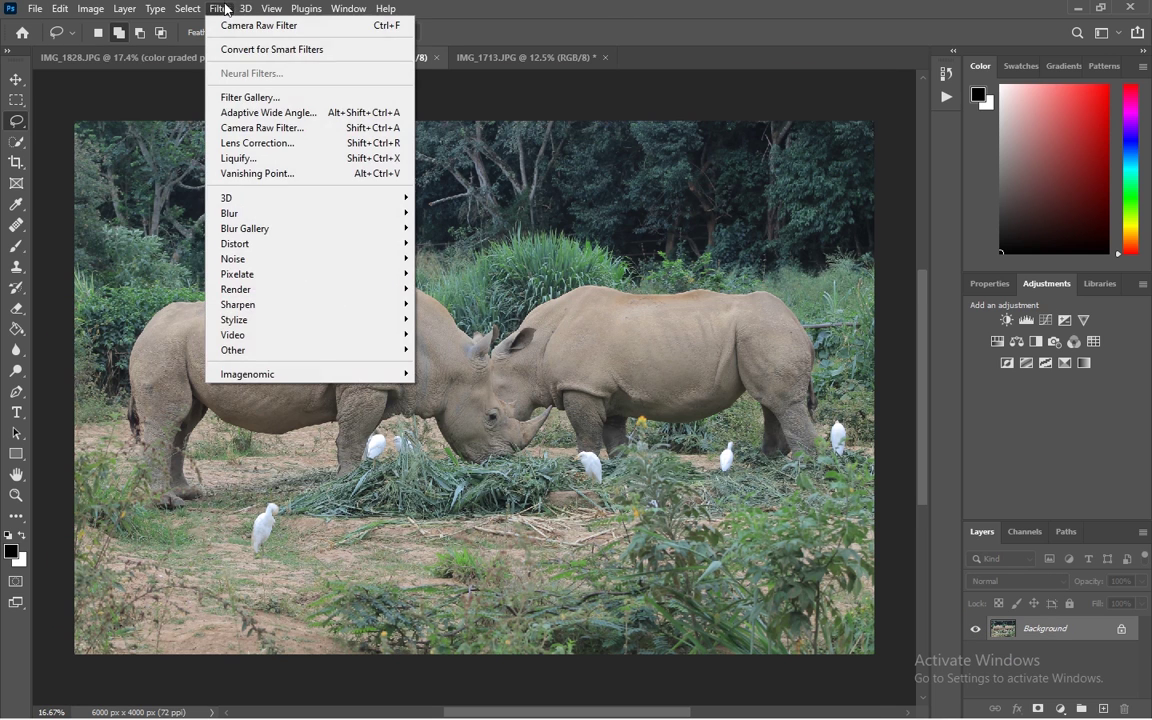
click(270, 127)
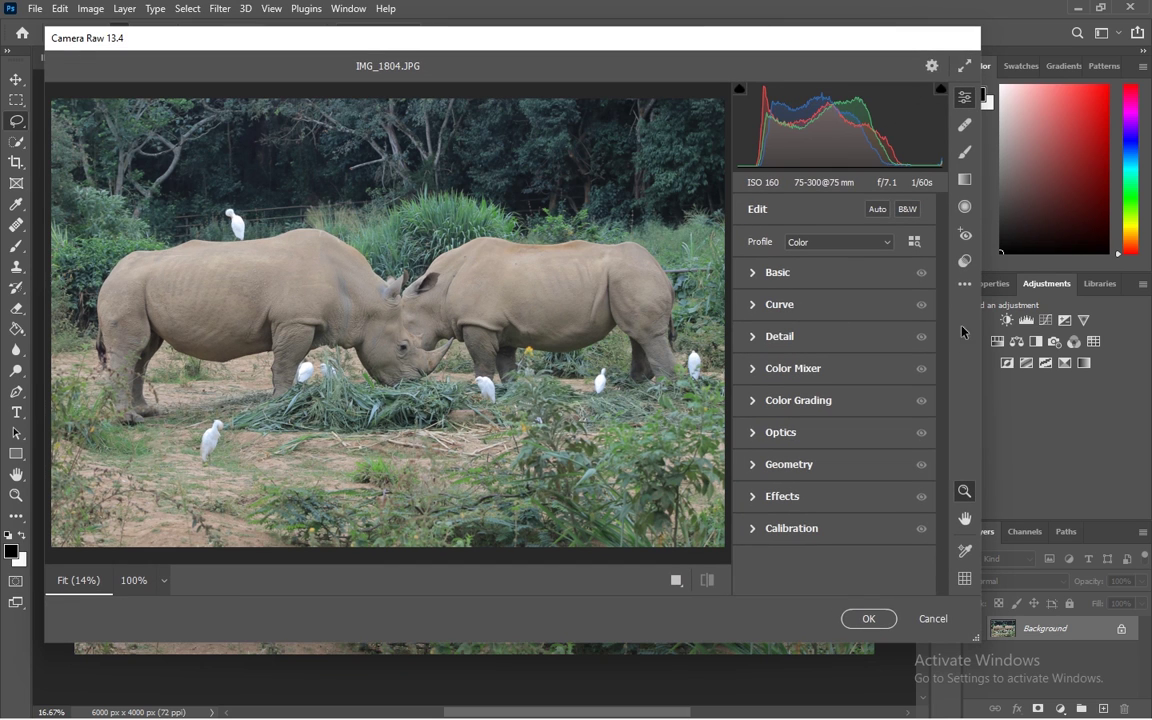
Step: Load the 'anime' settings file from the Desktop onto the rhino photo
click(964, 285)
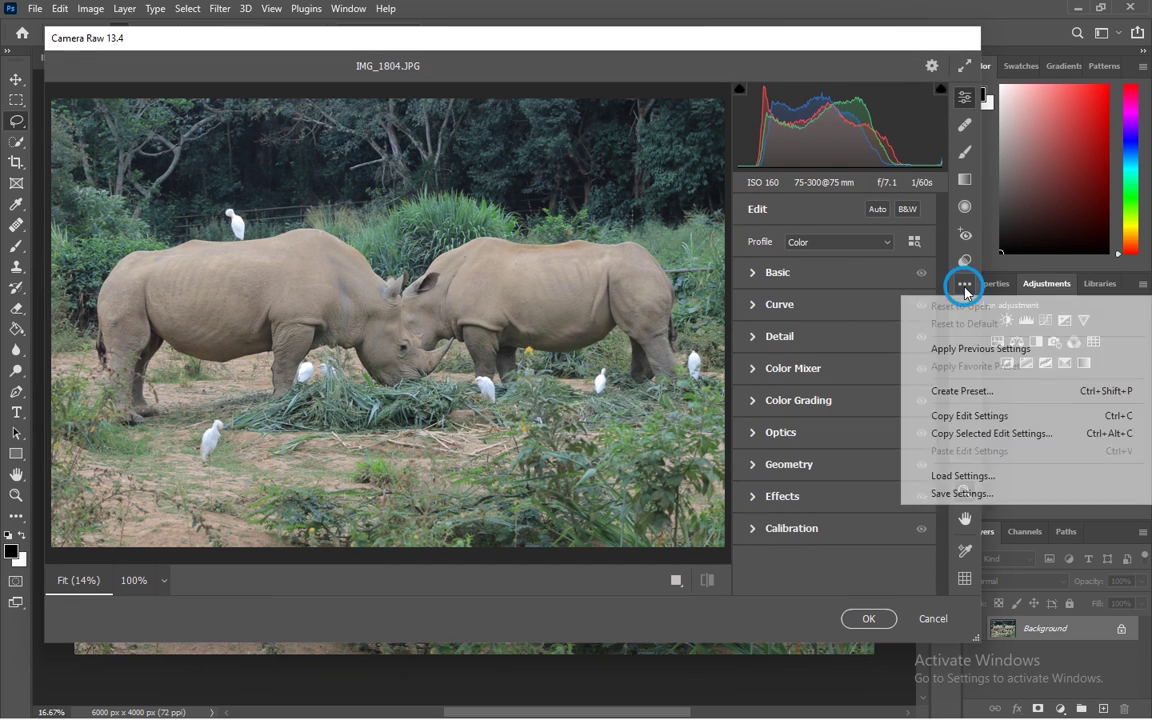
click(966, 478)
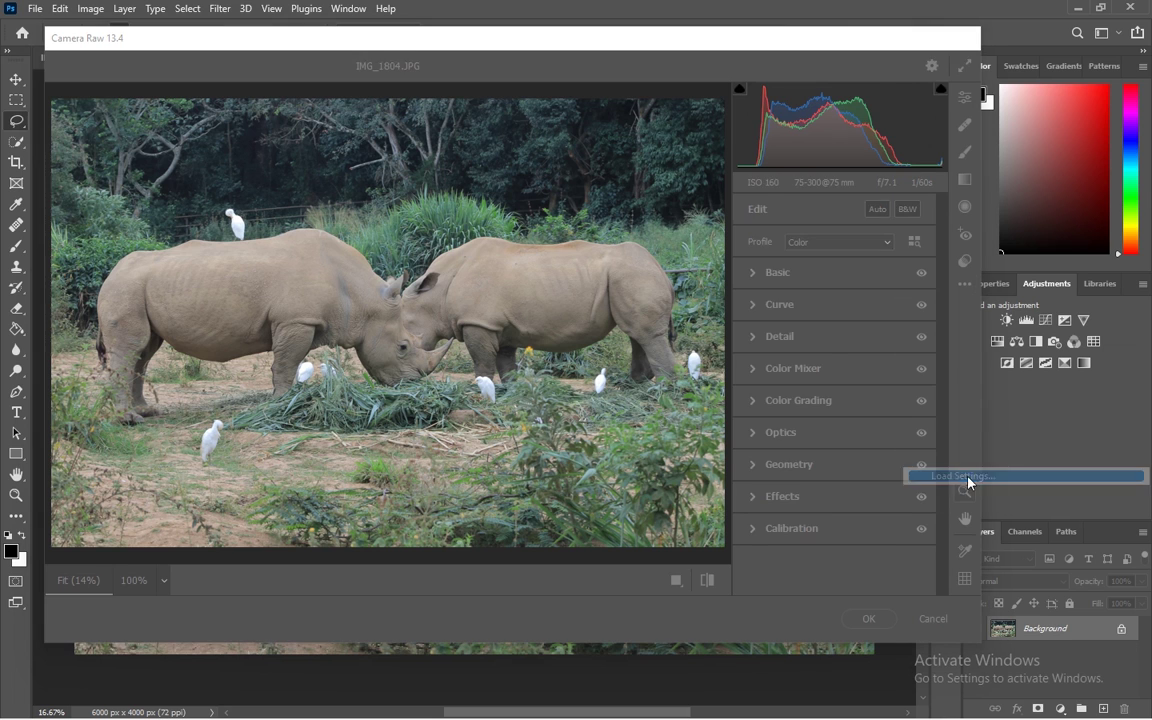
click(213, 97)
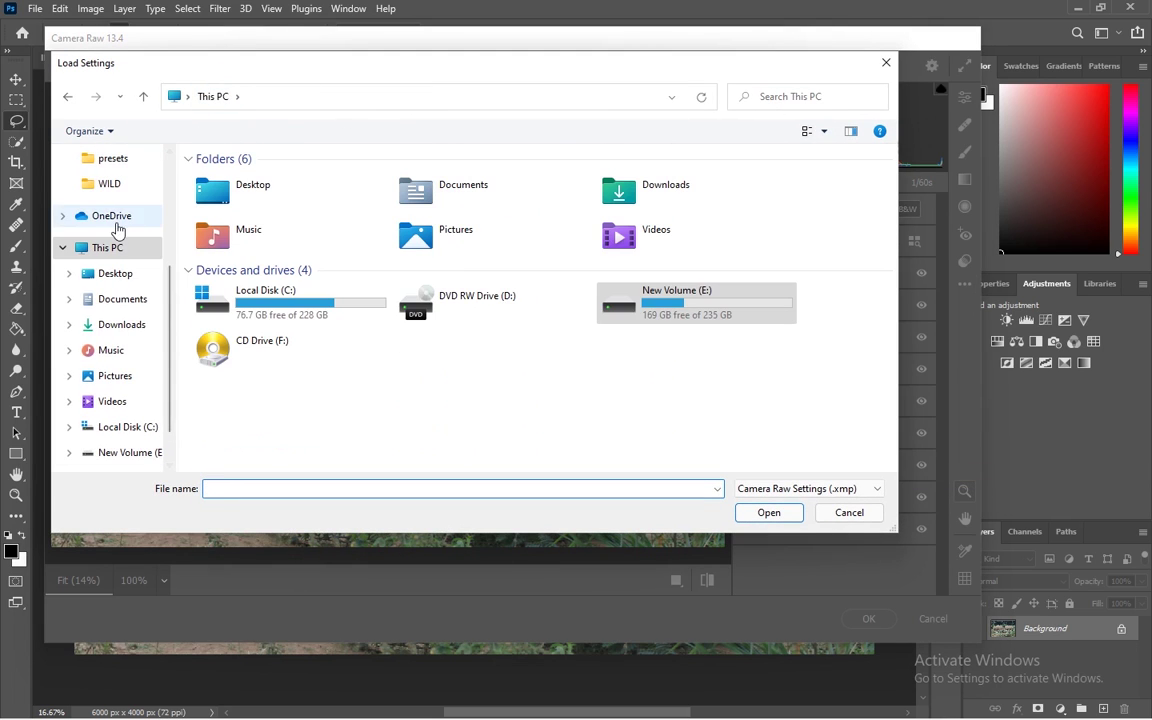
click(116, 275)
scroll(290, 270, down, 1)
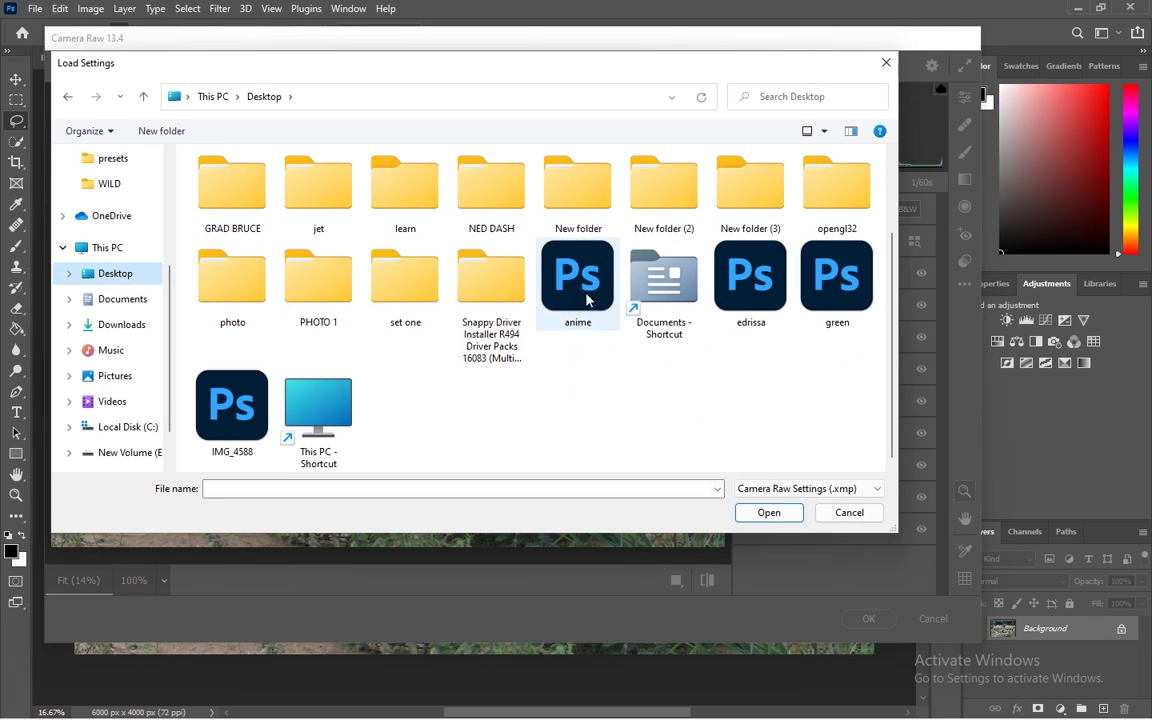
click(566, 285)
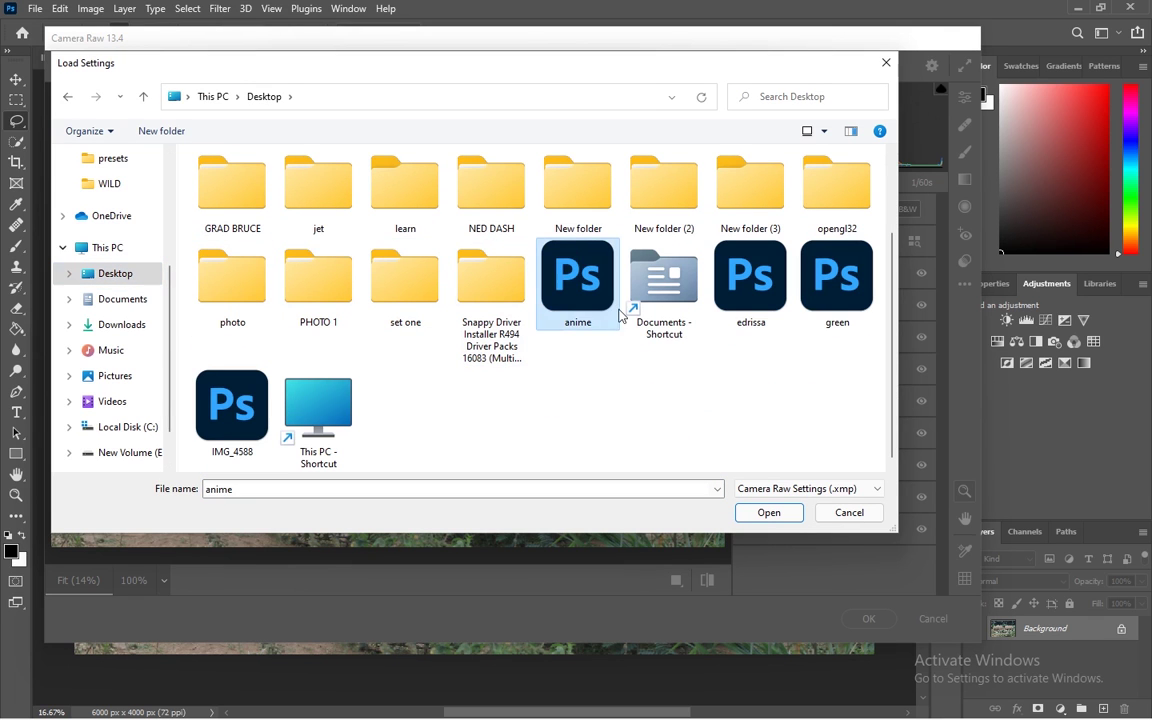
click(765, 513)
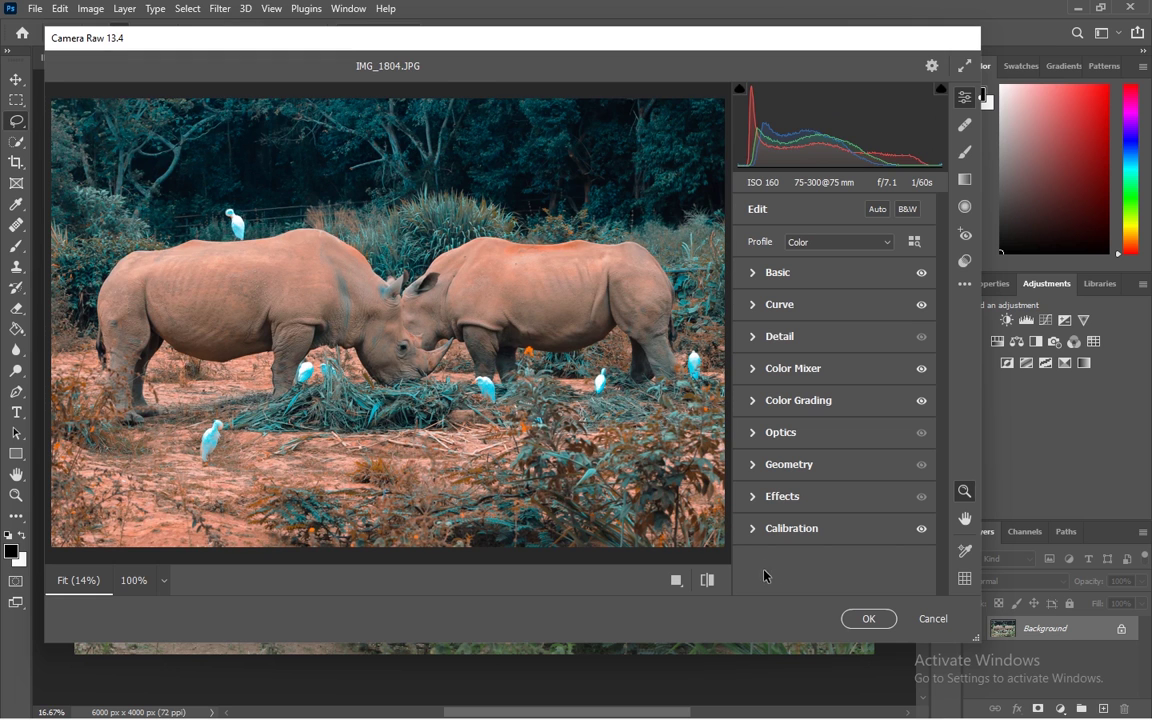
Step: Switch between the rhino's original and teal-orange graded versions, ending on the graded view
click(708, 581)
click(708, 581)
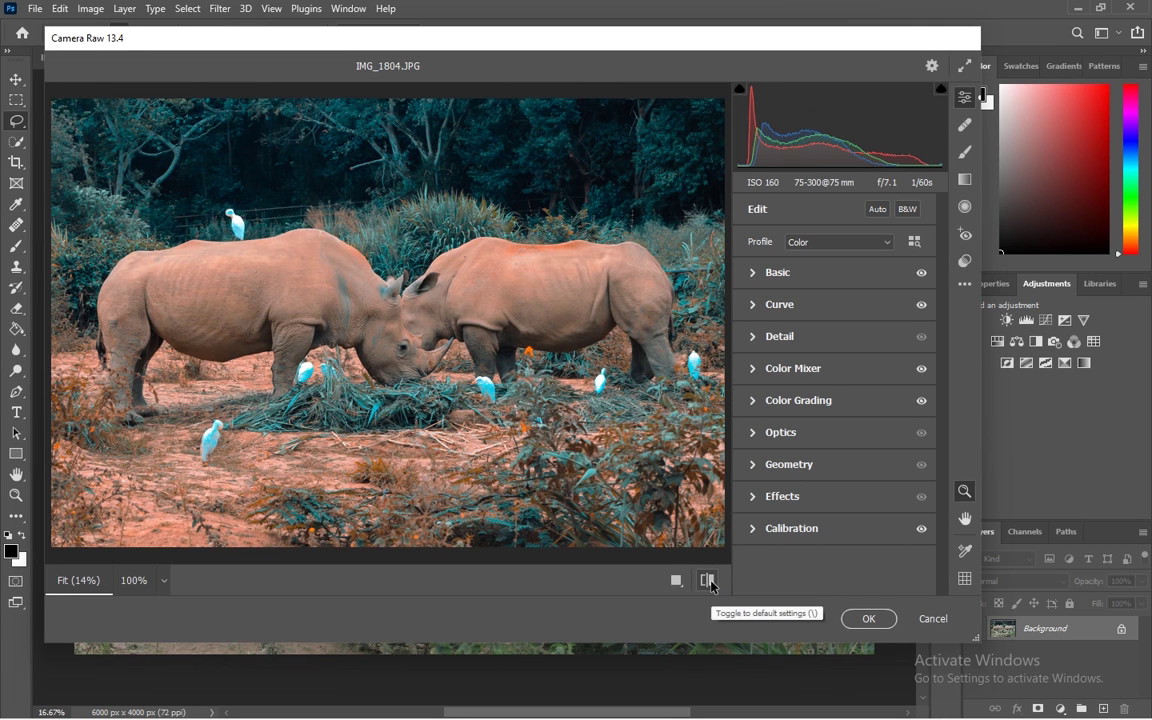
click(708, 581)
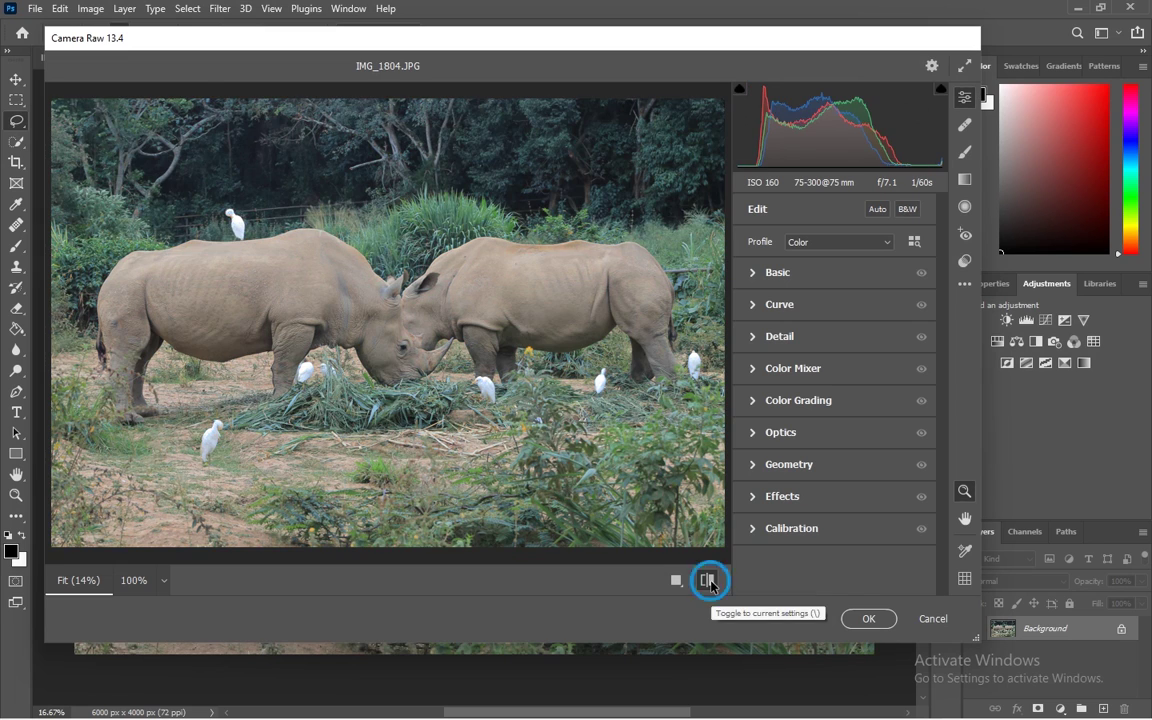
click(708, 581)
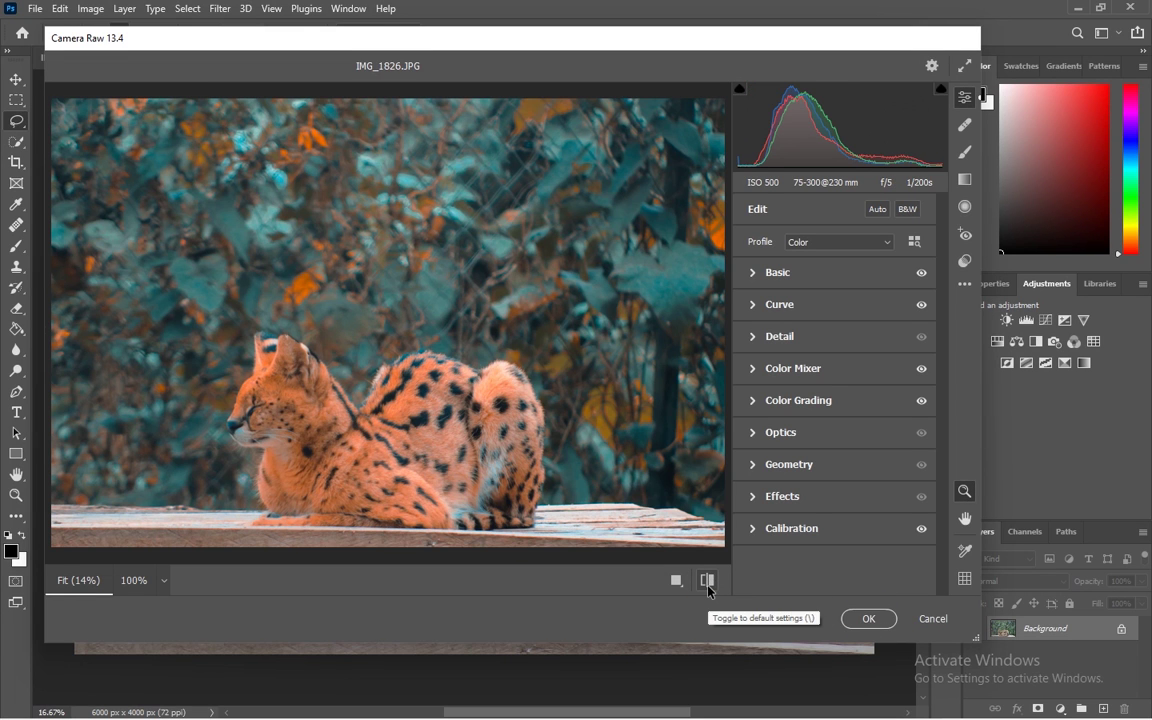